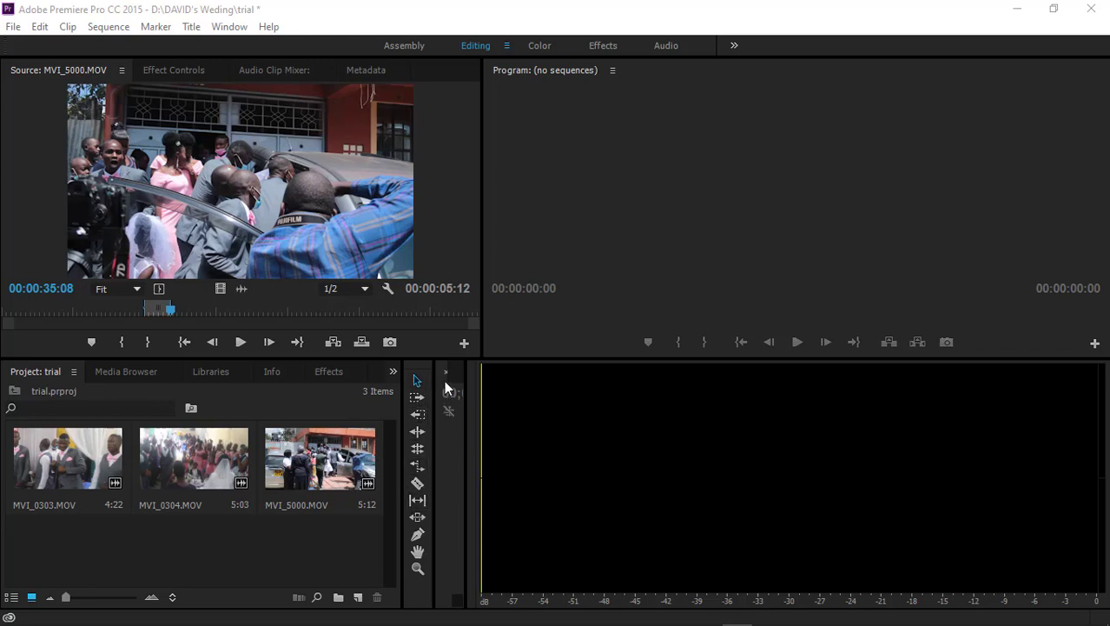
- Load MVI_0303.MOV in the Source monitor and mark In at 10:13 and Out at 20:05
{"action": "double_click", "coordinate": [85, 461]}
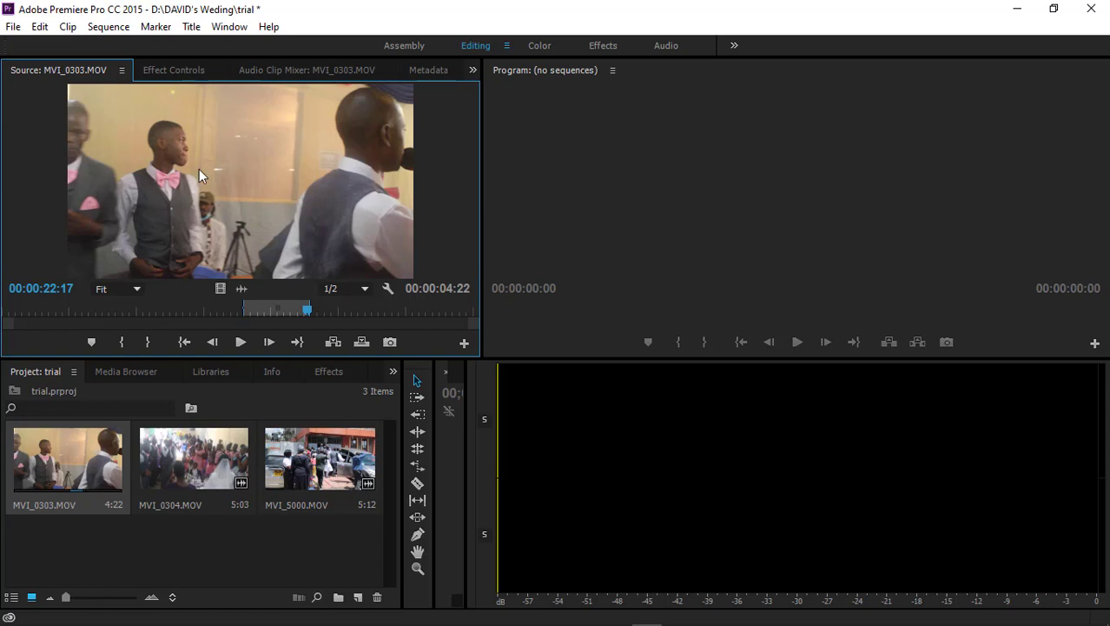
{"action": "left_click_drag", "start_coordinate": [200, 311], "coordinate": [143, 312]}
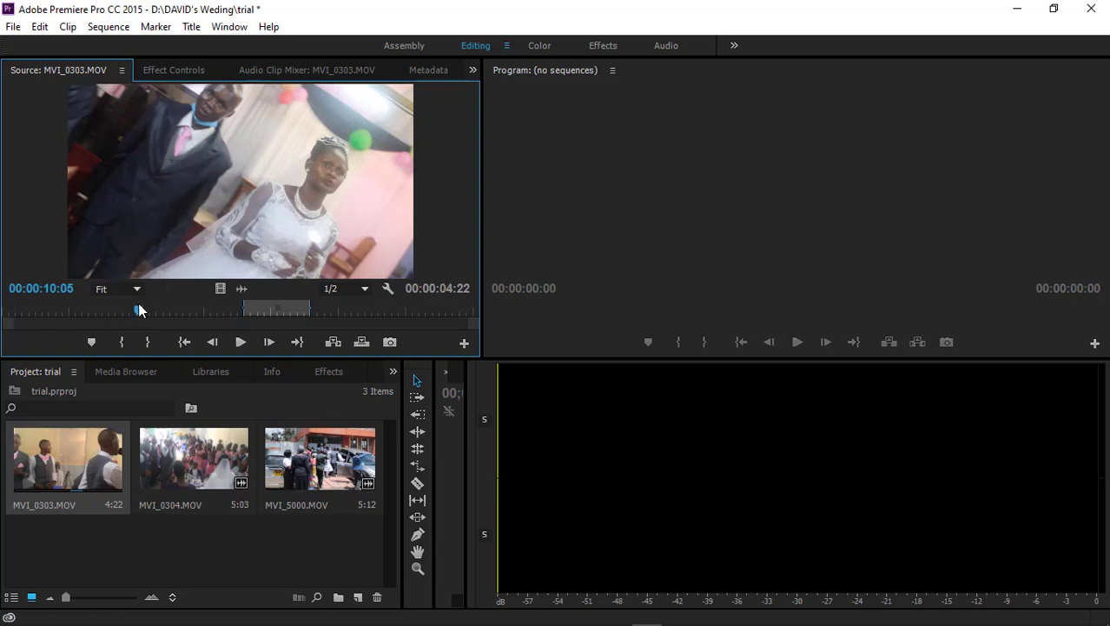
{"action": "mouse_move", "coordinate": [137, 306]}
{"action": "left_mouse_down"}
{"action": "mouse_move", "coordinate": [12, 309]}
{"action": "mouse_move", "coordinate": [174, 310]}
{"action": "mouse_move", "coordinate": [98, 304]}
{"action": "mouse_move", "coordinate": [143, 310]}
{"action": "left_mouse_up"}
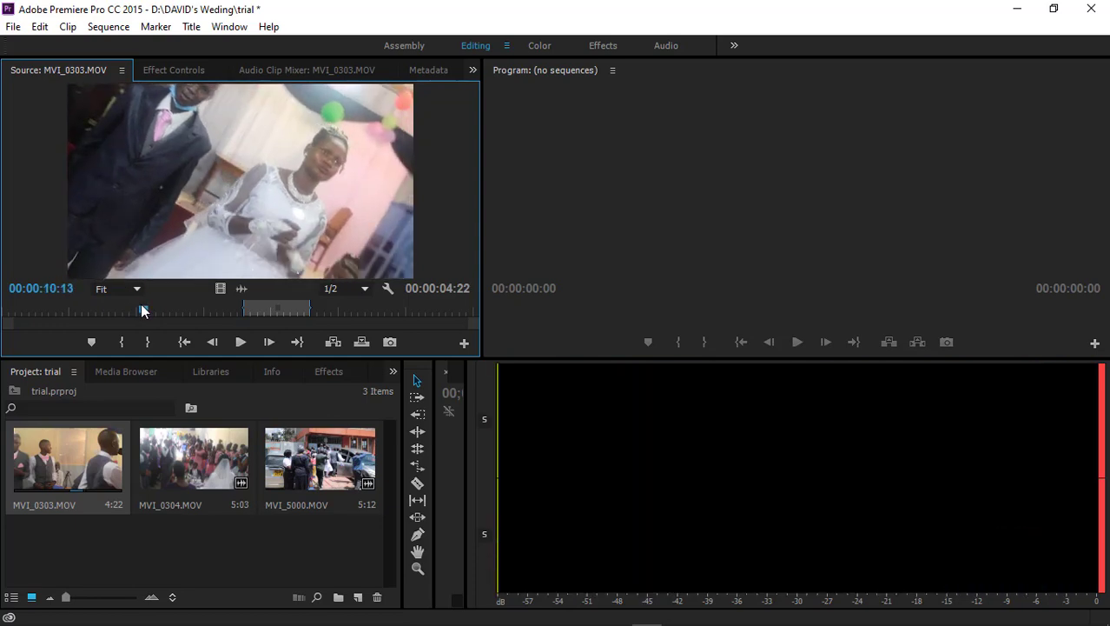
{"action": "key", "text": "i"}
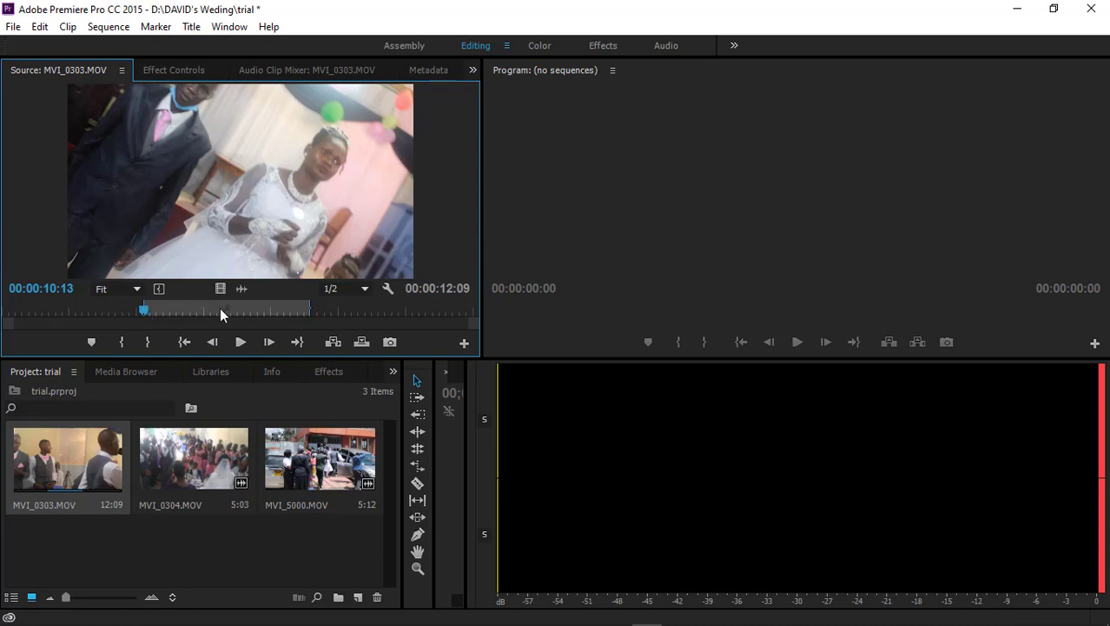
{"action": "left_click", "coordinate": [198, 311]}
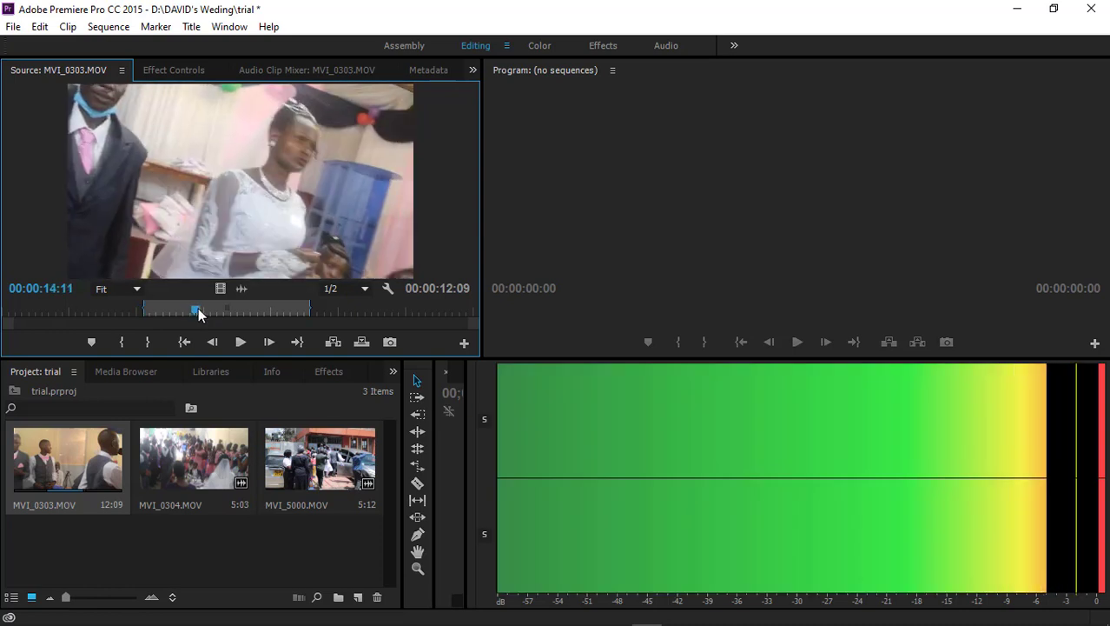
{"action": "left_click_drag", "start_coordinate": [198, 314], "coordinate": [276, 315]}
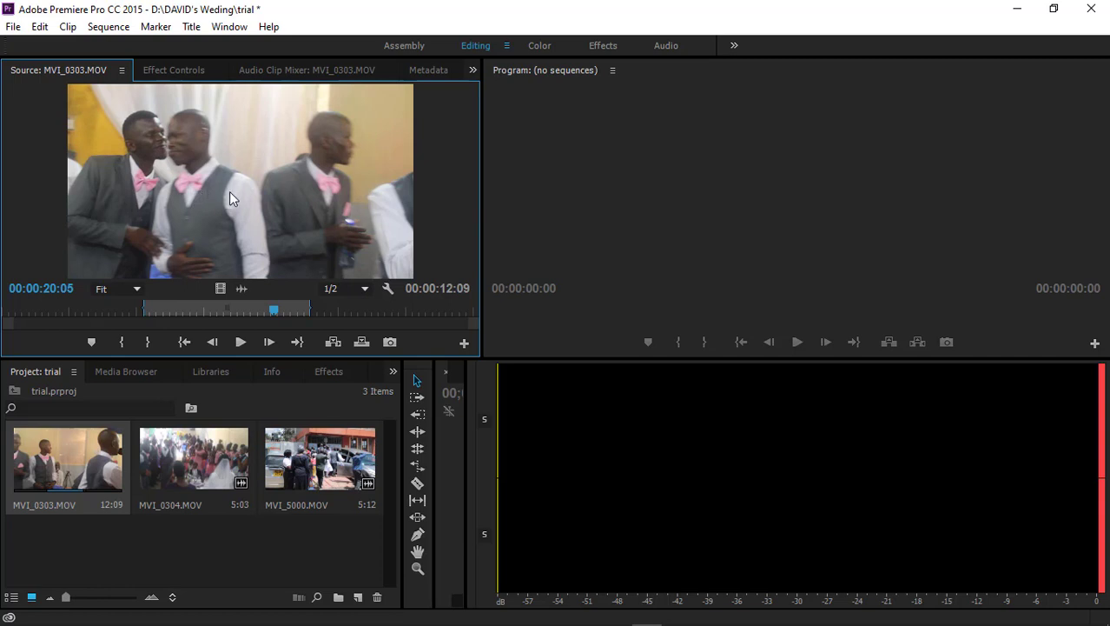
{"action": "key", "text": "o"}
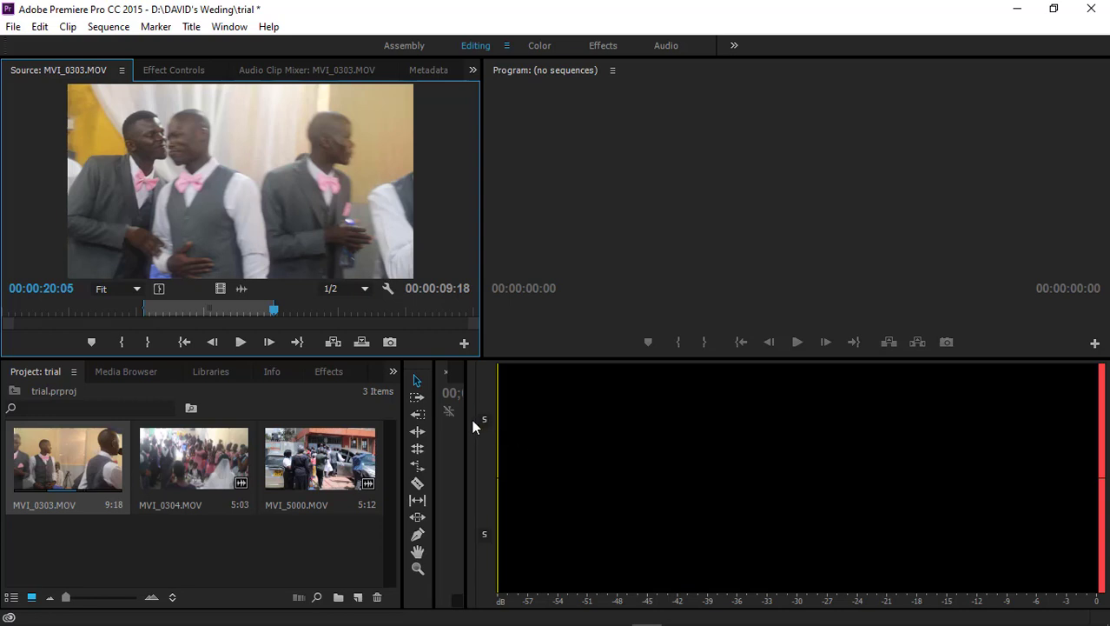
- Widen the timeline, create an MVI_0303 sequence from the marked clip, then delete its video and audio
{"action": "left_click_drag", "start_coordinate": [460, 418], "coordinate": [1078, 426]}
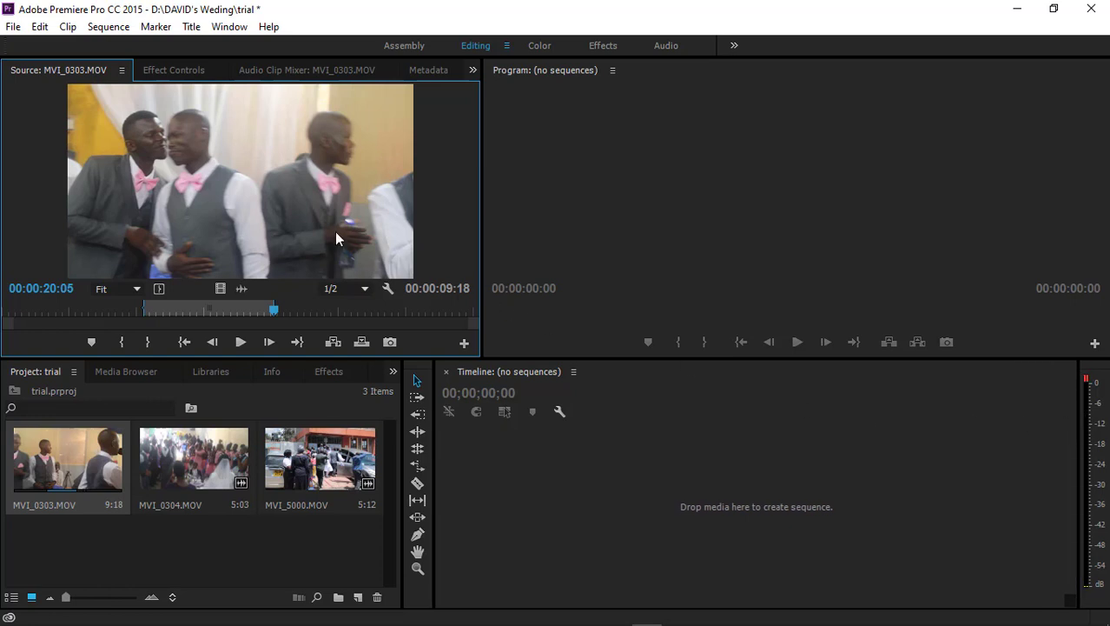
{"action": "left_click_drag", "start_coordinate": [247, 152], "coordinate": [524, 485]}
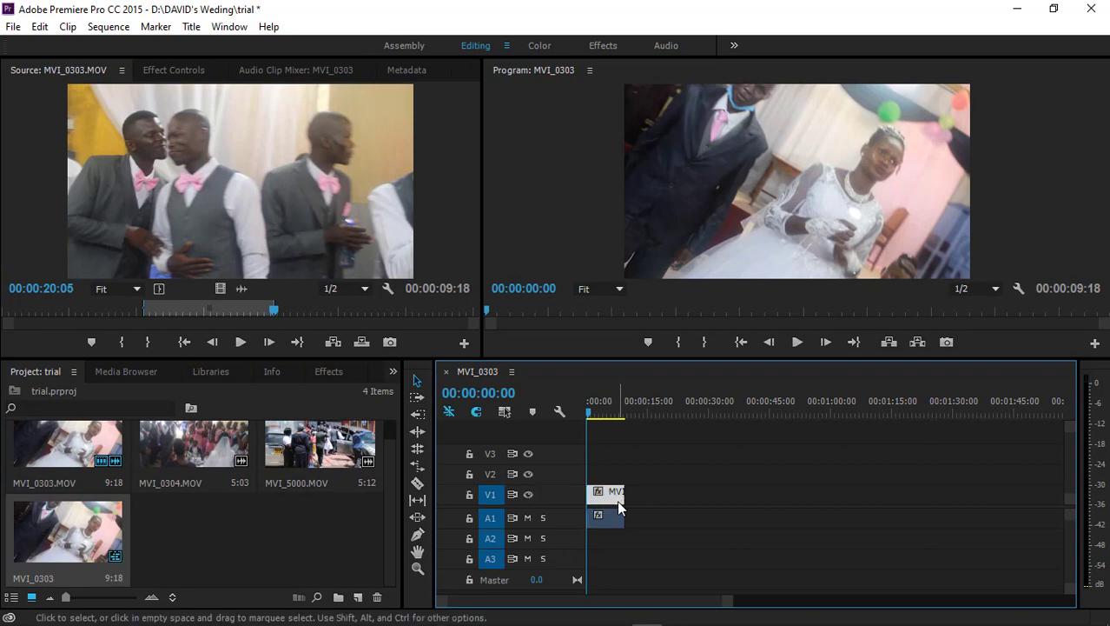
{"action": "left_click", "coordinate": [615, 515]}
{"action": "left_click_drag", "start_coordinate": [652, 472], "coordinate": [587, 523]}
{"action": "key", "text": "Delete"}
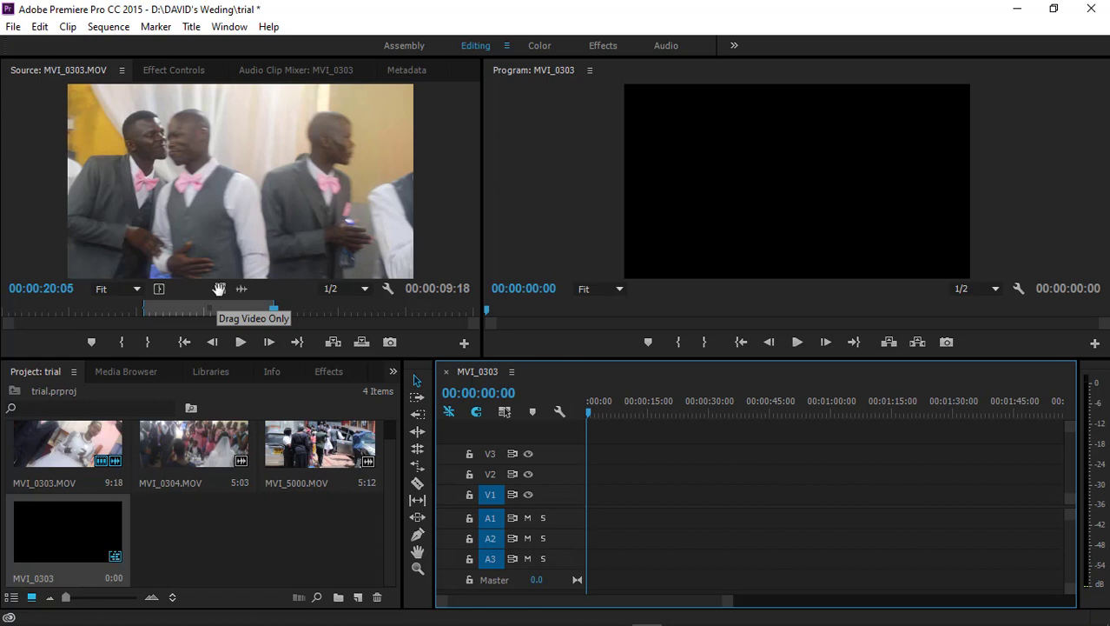
- Try placing video-only and audio-only copies, then keep just the marked video on V2
{"action": "left_click_drag", "start_coordinate": [219, 288], "coordinate": [596, 502]}
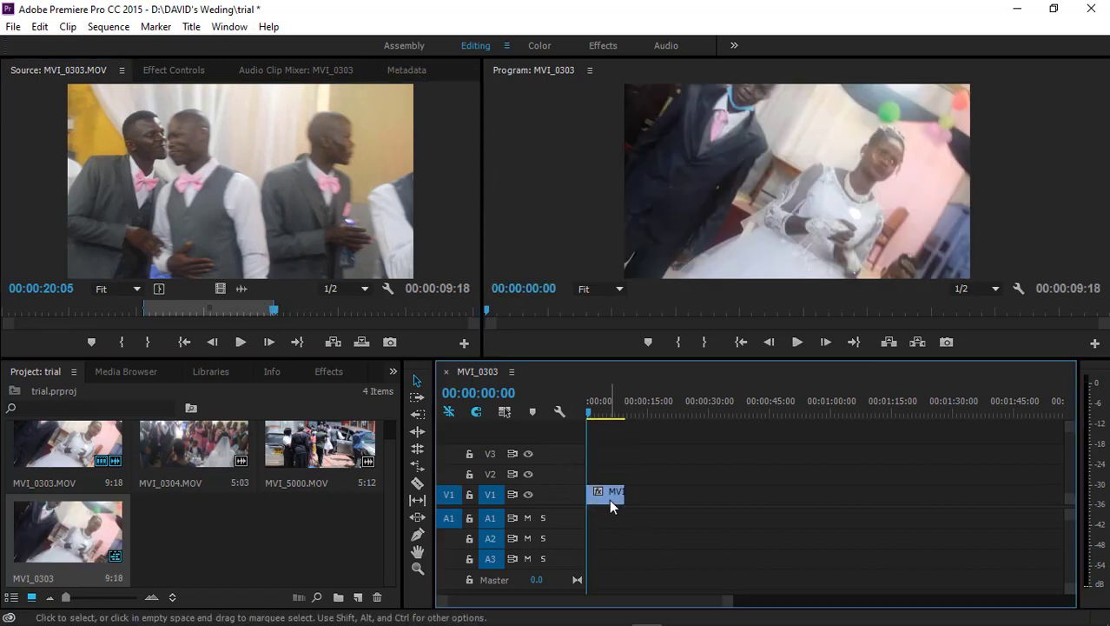
{"action": "left_click", "coordinate": [609, 499]}
{"action": "key", "text": "Delete"}
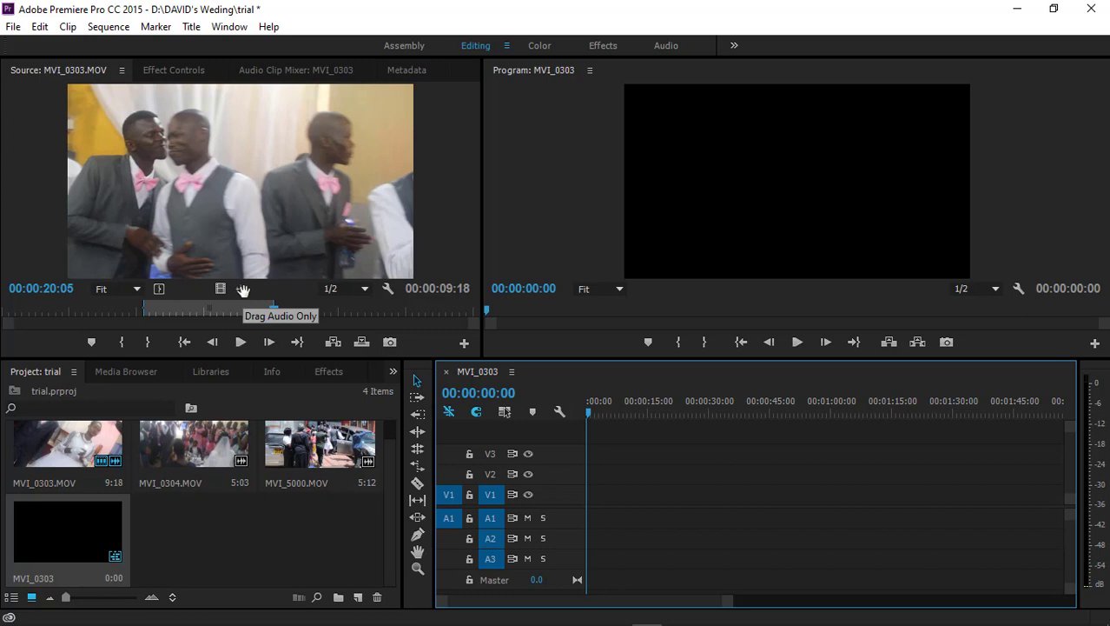
{"action": "left_click_drag", "start_coordinate": [242, 289], "coordinate": [598, 571]}
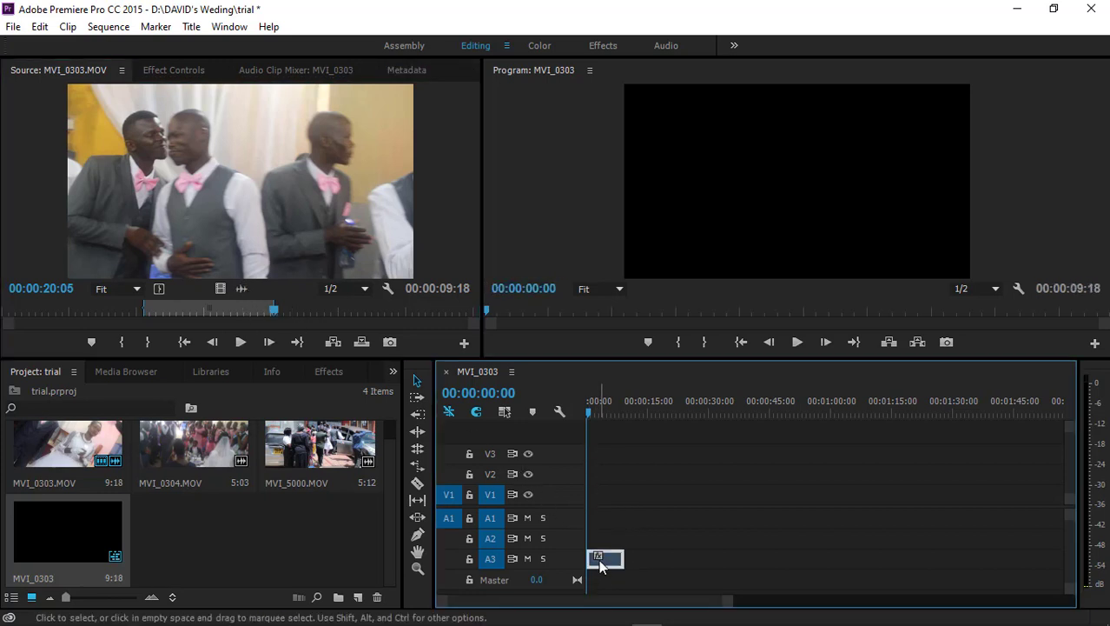
{"action": "key", "text": "Delete"}
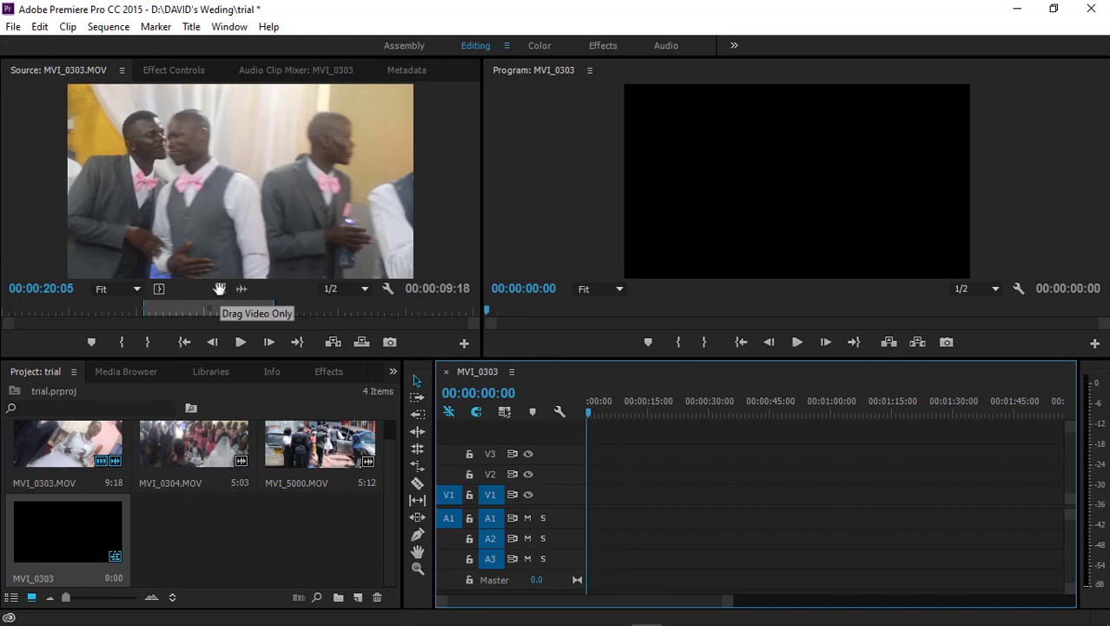
{"action": "left_click_drag", "start_coordinate": [220, 288], "coordinate": [595, 476]}
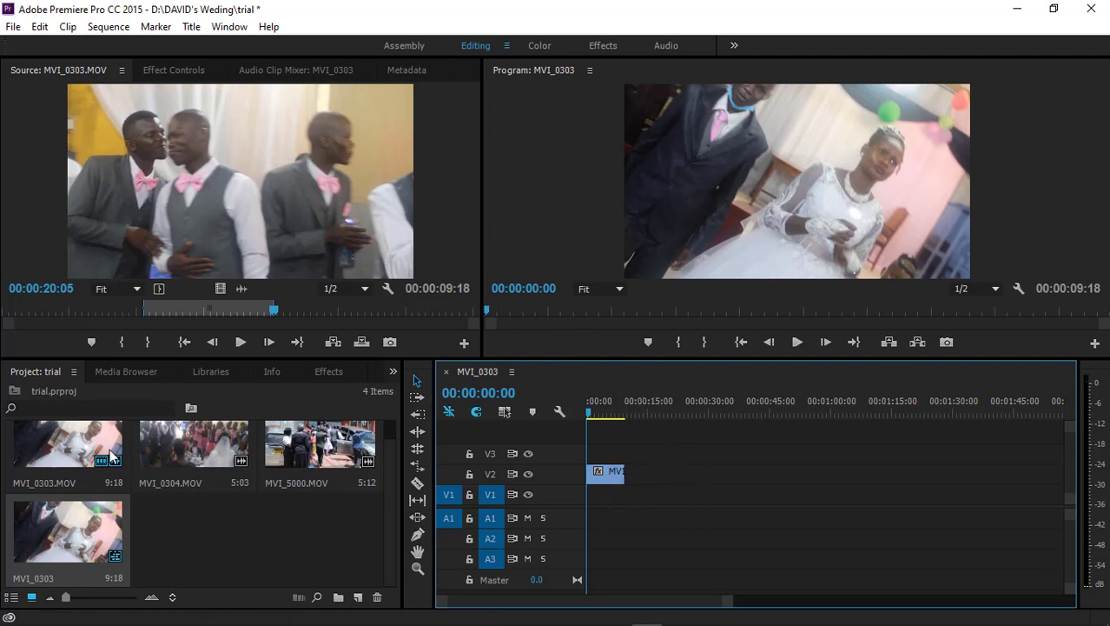
- Mark MVI_5000.MOV from 45:13 to 50:17 and add its video after the first clip on V2
{"action": "double_click", "coordinate": [328, 454]}
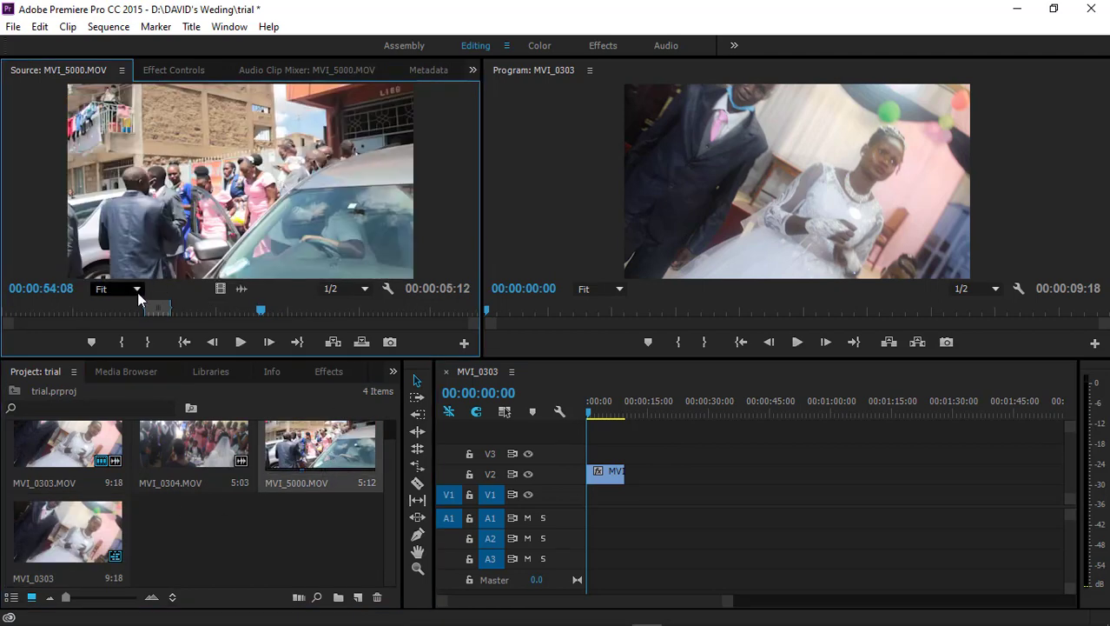
{"action": "left_click_drag", "start_coordinate": [69, 310], "coordinate": [218, 309]}
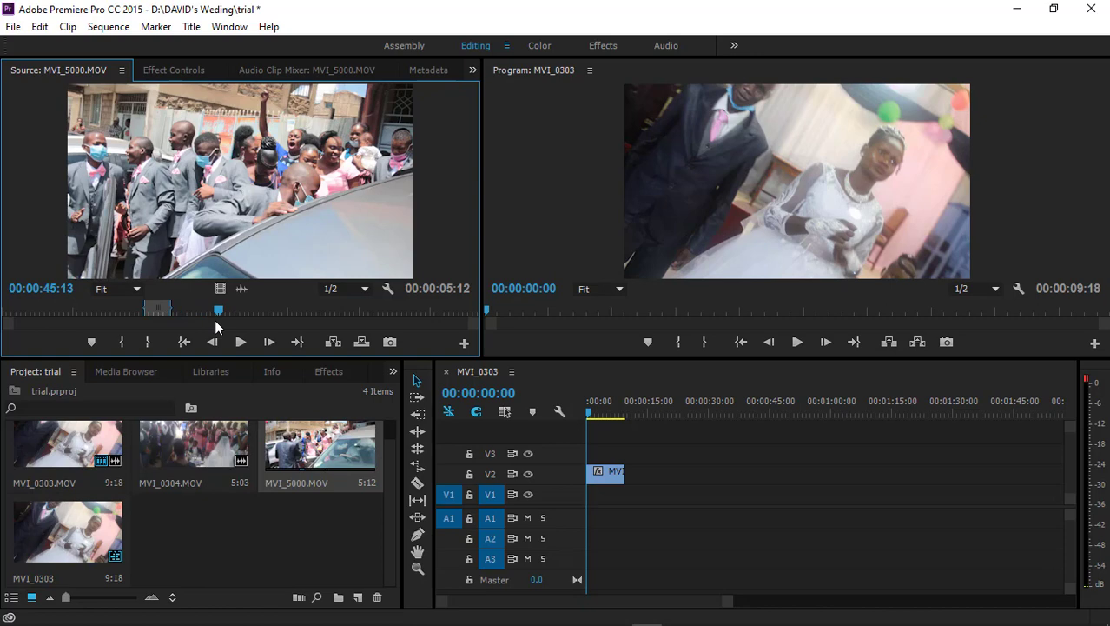
{"action": "key", "text": "i"}
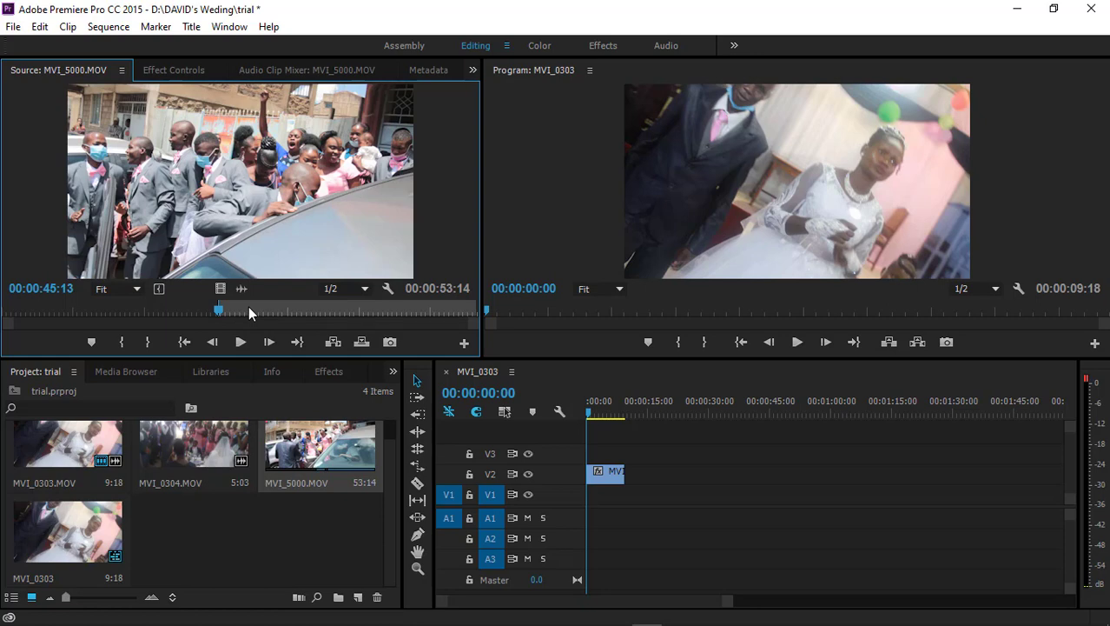
{"action": "key", "text": "space"}
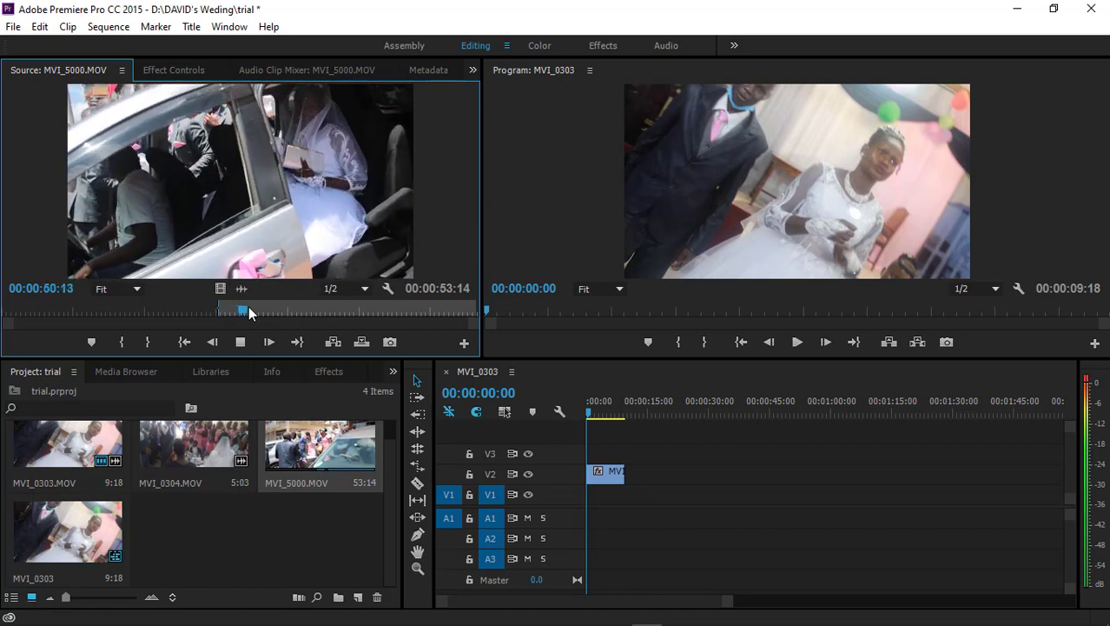
{"action": "key", "text": "space"}
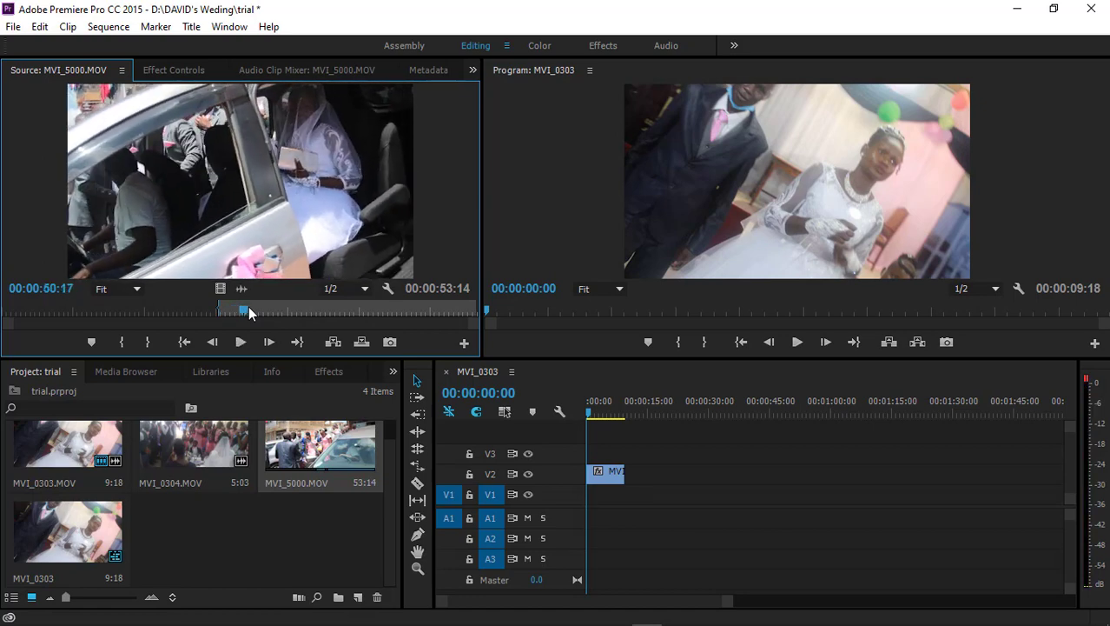
{"action": "key", "text": "o"}
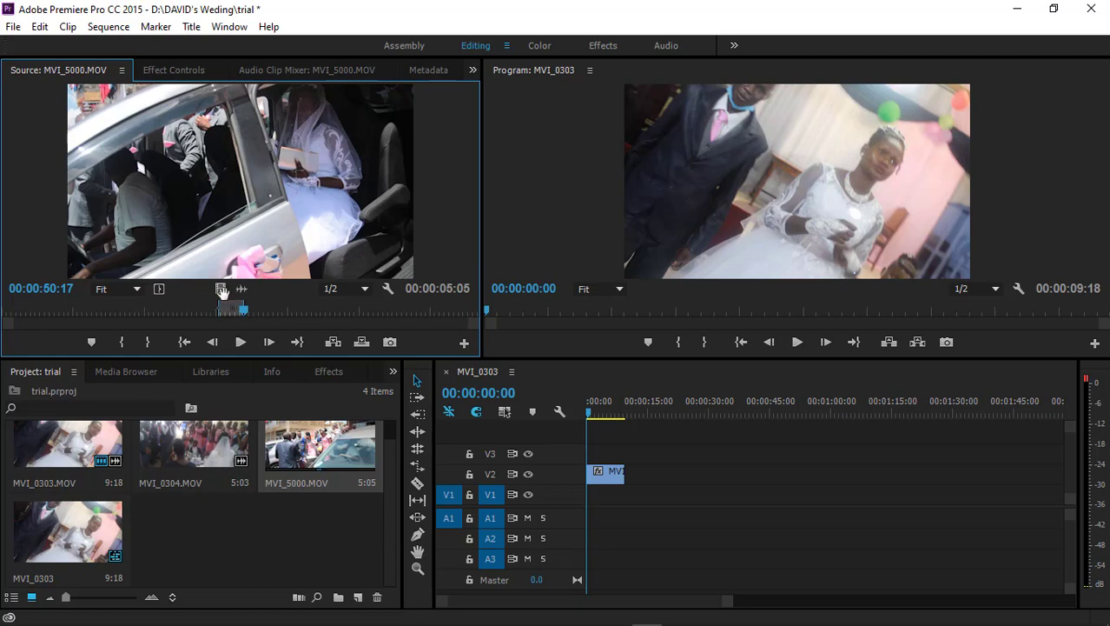
{"action": "left_click_drag", "start_coordinate": [220, 289], "coordinate": [643, 481]}
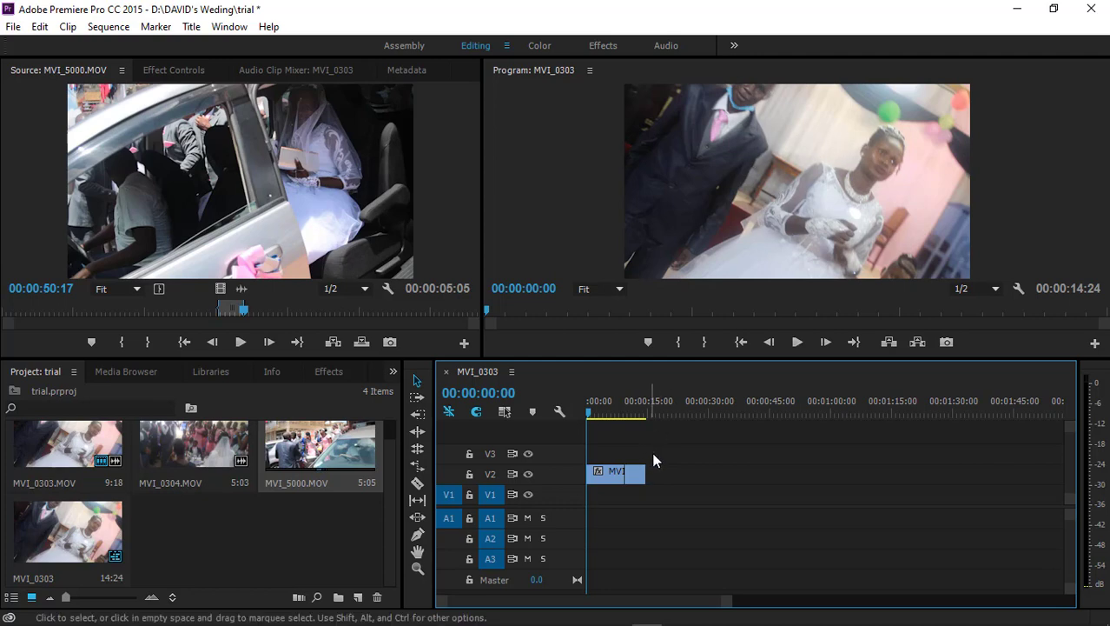
- Save the project, then marquee-select both V2 clips with the Selection Tool
{"action": "left_click", "coordinate": [619, 474]}
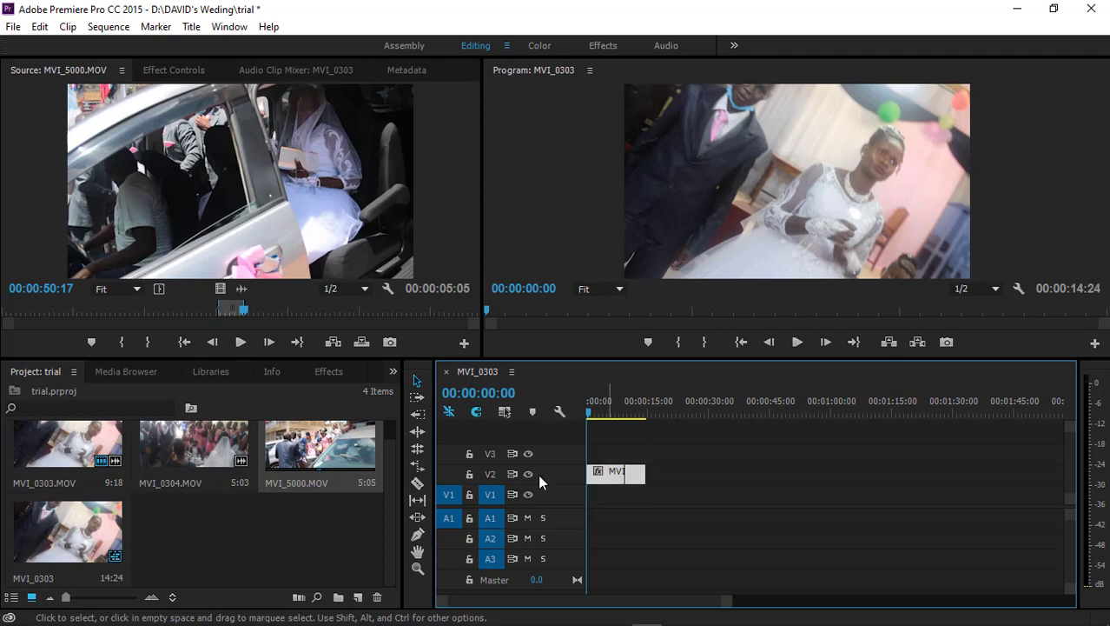
{"action": "left_click", "coordinate": [425, 345]}
{"action": "left_click", "coordinate": [735, 455]}
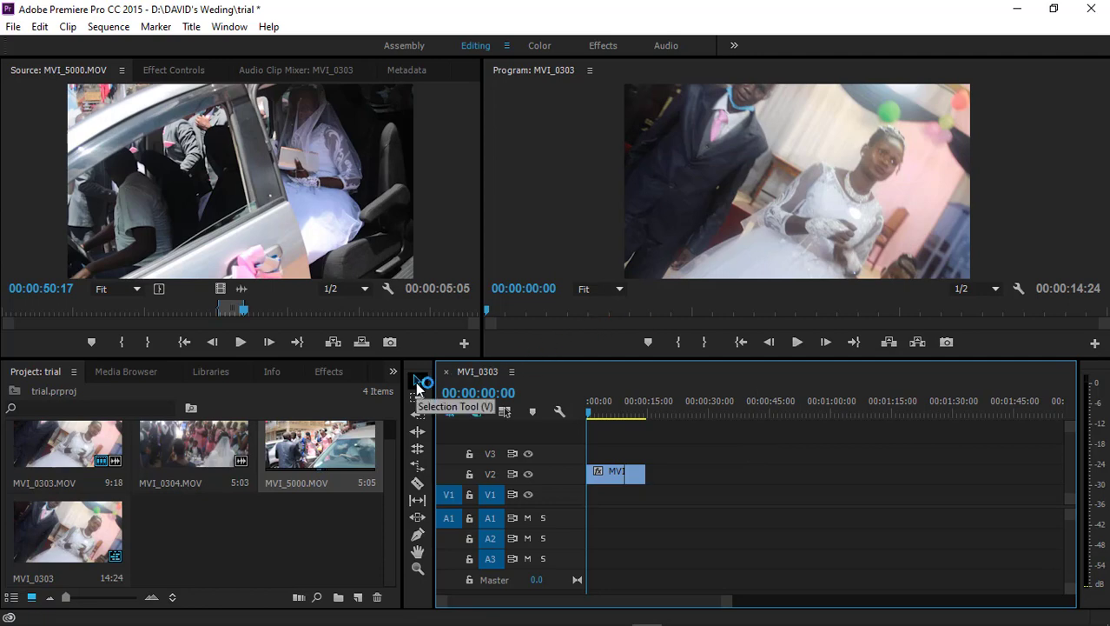
{"action": "key", "text": "ctrl+s"}
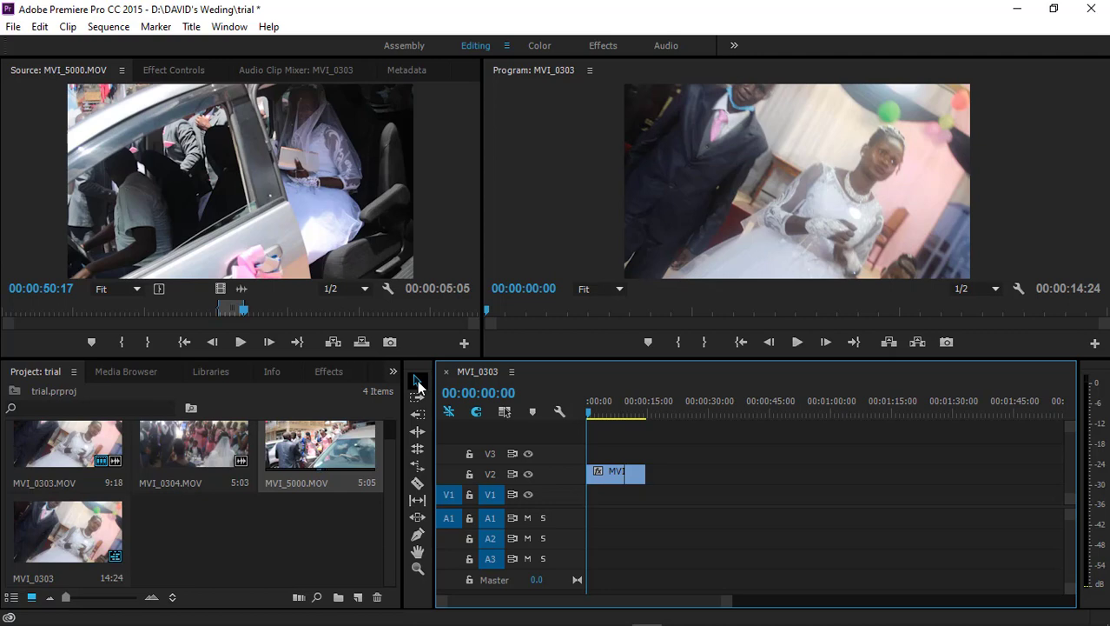
{"action": "left_click", "coordinate": [418, 383]}
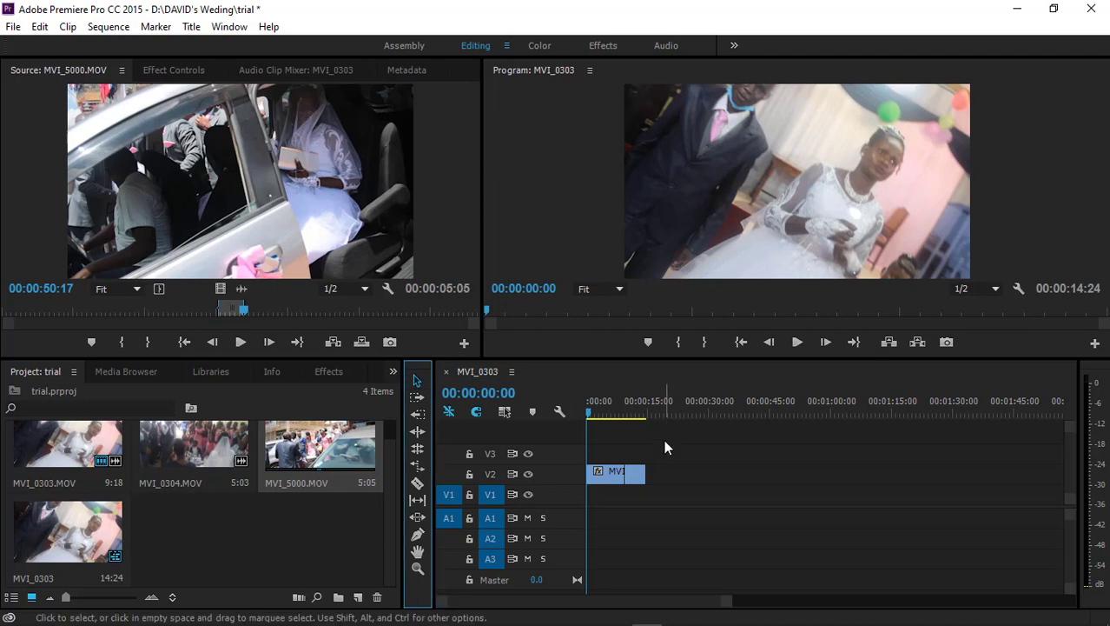
{"action": "left_click_drag", "start_coordinate": [665, 440], "coordinate": [603, 509]}
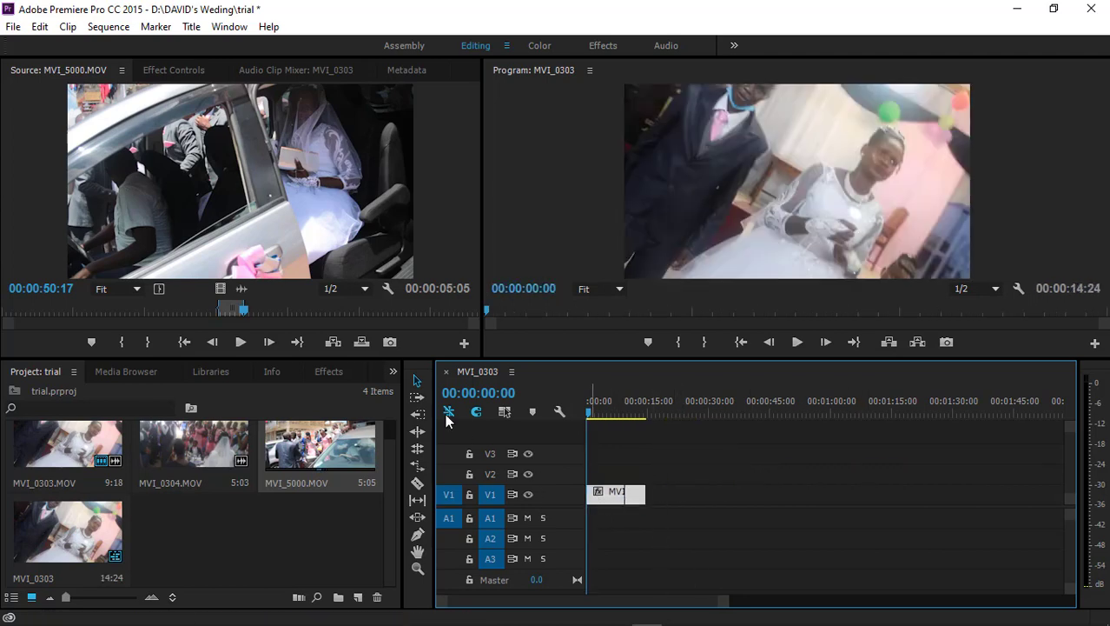
{"action": "left_click", "coordinate": [695, 447]}
{"action": "mouse_move", "coordinate": [635, 502]}
{"action": "left_mouse_down"}
{"action": "mouse_move", "coordinate": [851, 499]}
{"action": "mouse_move", "coordinate": [641, 509]}
{"action": "mouse_move", "coordinate": [627, 556]}
{"action": "mouse_move", "coordinate": [635, 475]}
{"action": "mouse_move", "coordinate": [632, 517]}
{"action": "mouse_move", "coordinate": [640, 494]}
{"action": "left_mouse_up"}
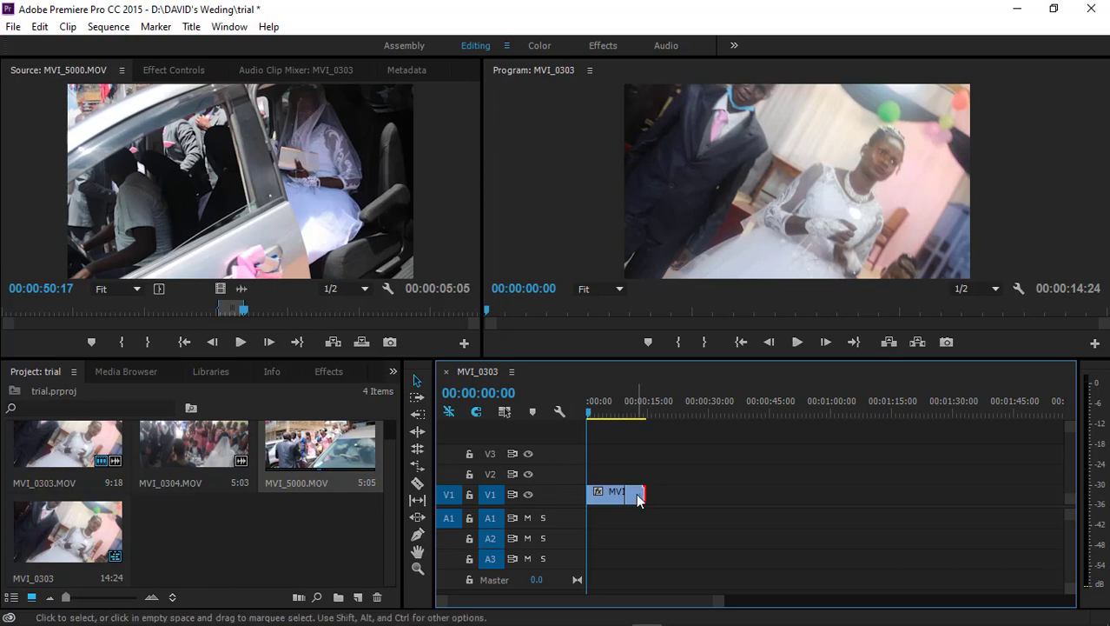
{"action": "left_click_drag", "start_coordinate": [636, 495], "coordinate": [648, 461]}
{"action": "left_click_drag", "start_coordinate": [638, 455], "coordinate": [634, 512]}
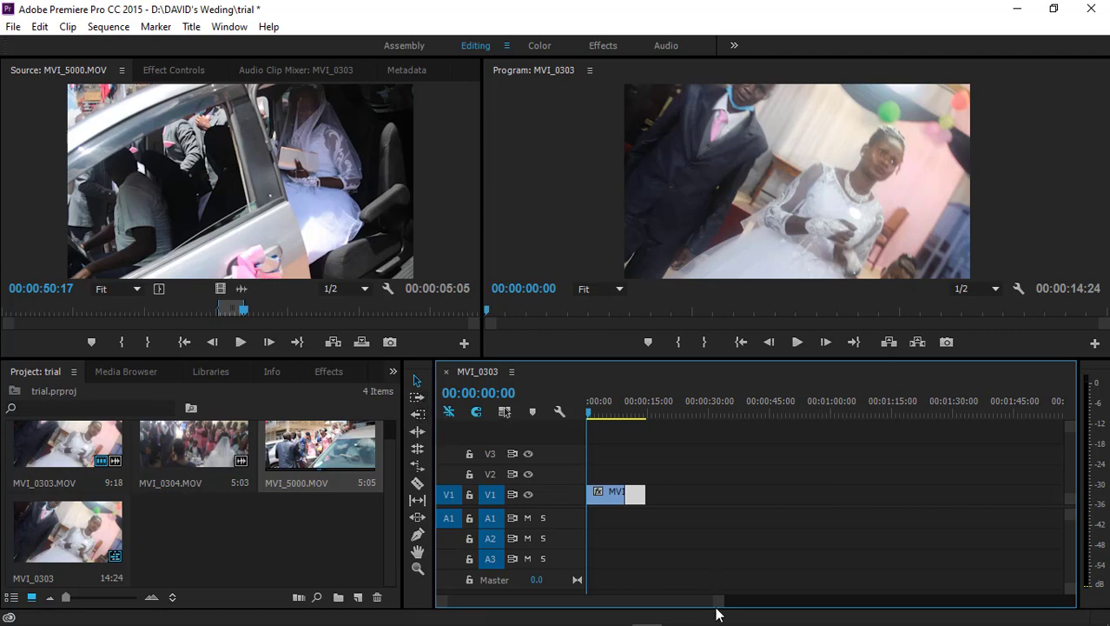
- Use the Track Select Forward Tool to select MVI_0303.MOV or MVI_5000.MOV plus every later clip
{"action": "left_click_drag", "start_coordinate": [717, 606], "coordinate": [654, 617]}
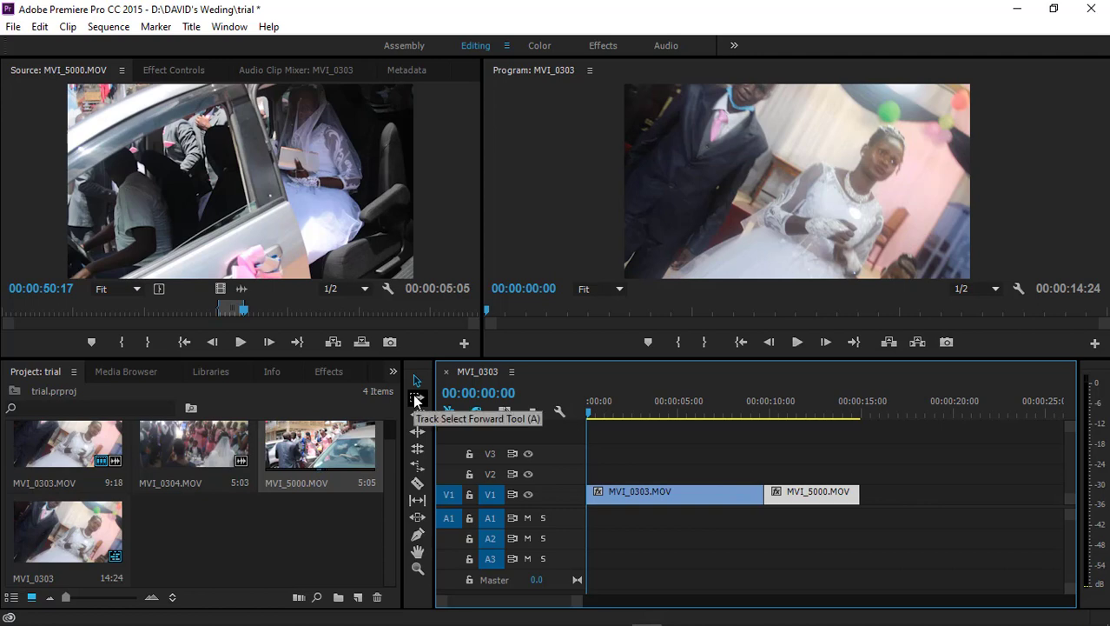
{"action": "left_click", "coordinate": [416, 397]}
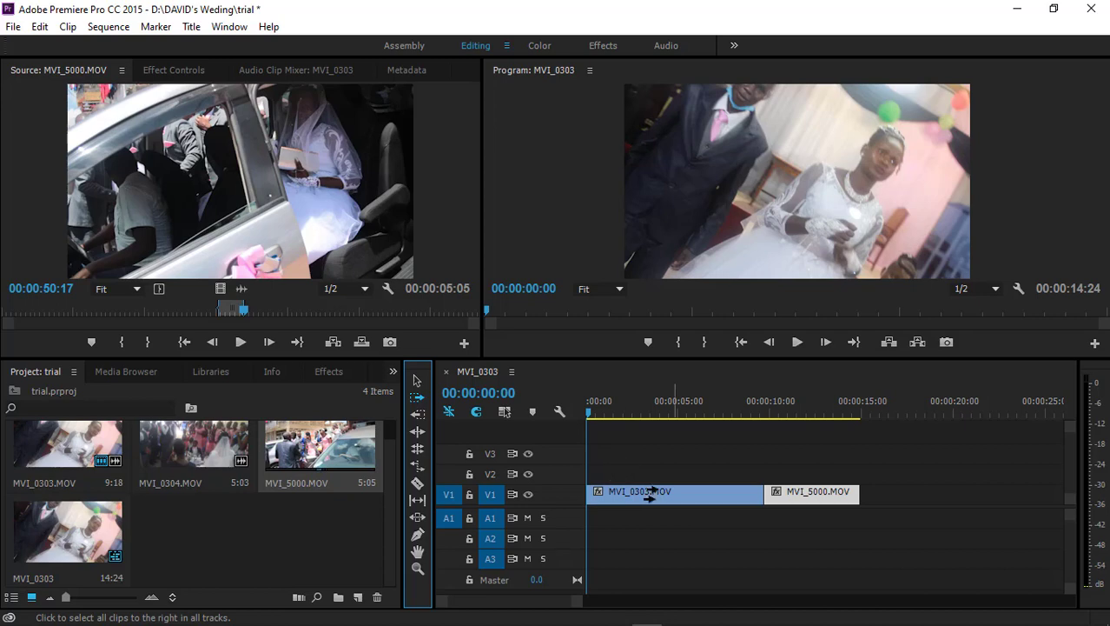
{"action": "left_click", "coordinate": [613, 472]}
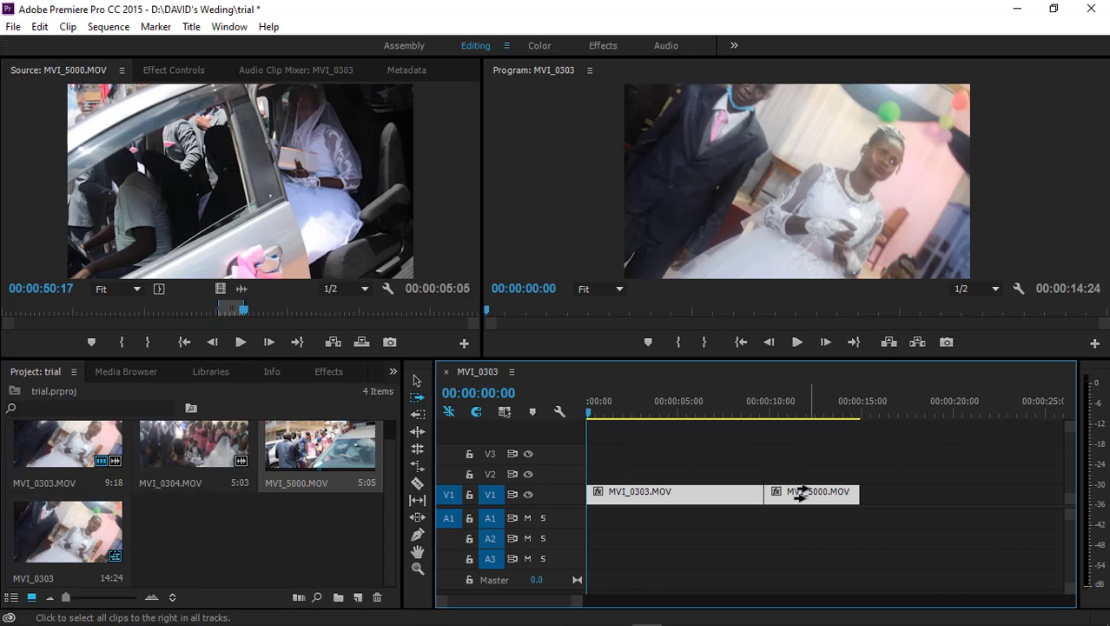
{"action": "left_click", "coordinate": [783, 466]}
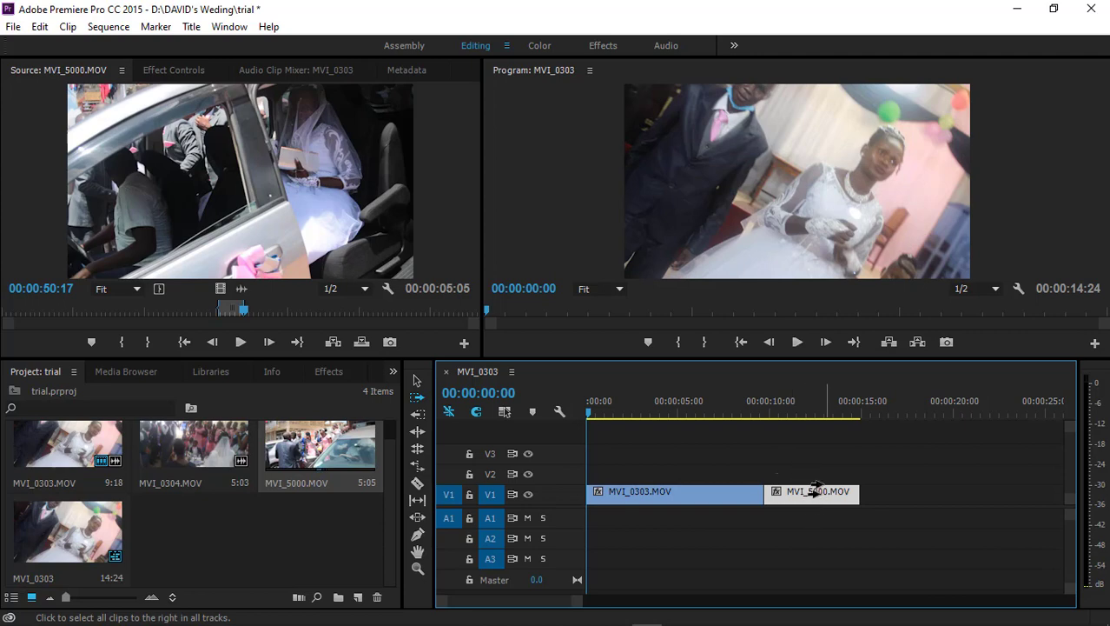
{"action": "left_click", "coordinate": [639, 474]}
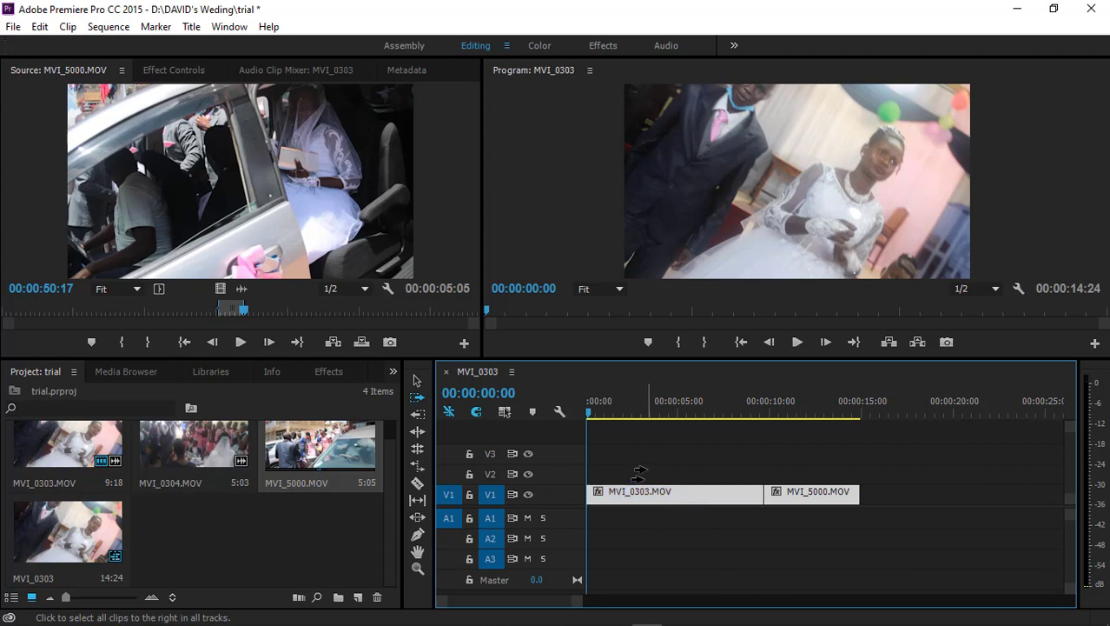
{"action": "mouse_move", "coordinate": [773, 491]}
{"action": "left_mouse_down"}
{"action": "mouse_move", "coordinate": [856, 495]}
{"action": "mouse_move", "coordinate": [776, 496]}
{"action": "mouse_move", "coordinate": [789, 497]}
{"action": "left_mouse_up"}
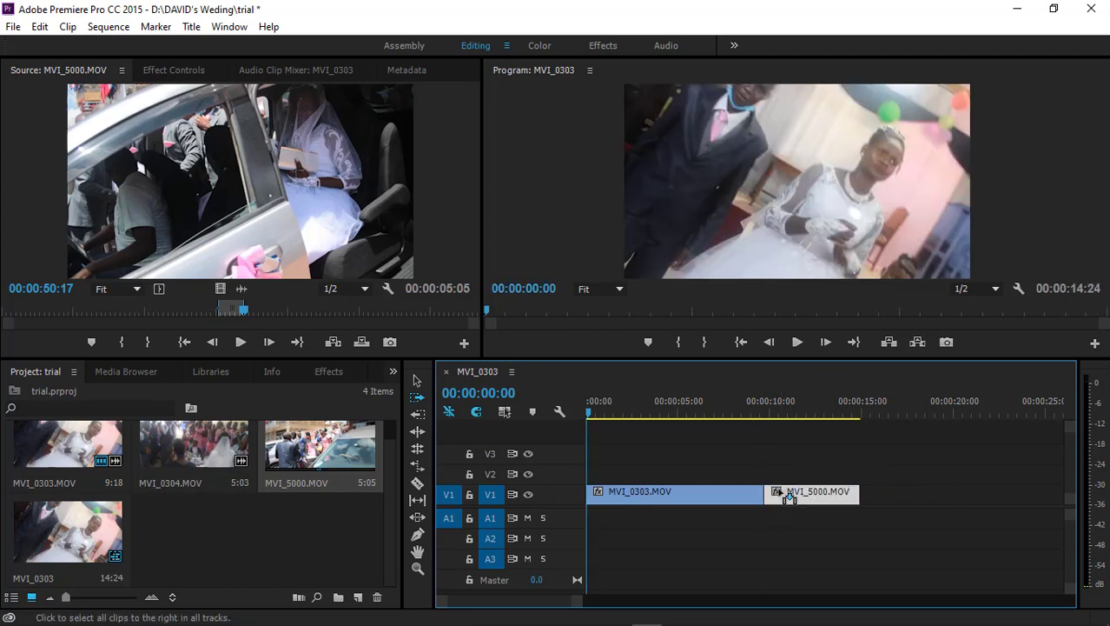
- Use the Track Select Backward Tool on each clip, then return to Track Select Forward
{"action": "left_click", "coordinate": [416, 414]}
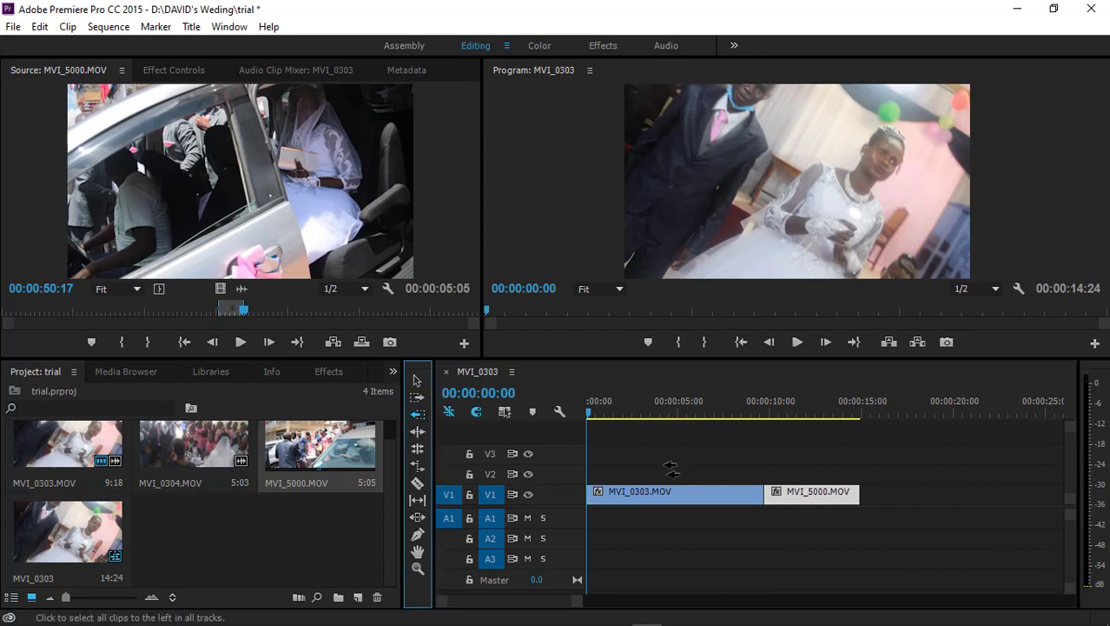
{"action": "left_click", "coordinate": [664, 473]}
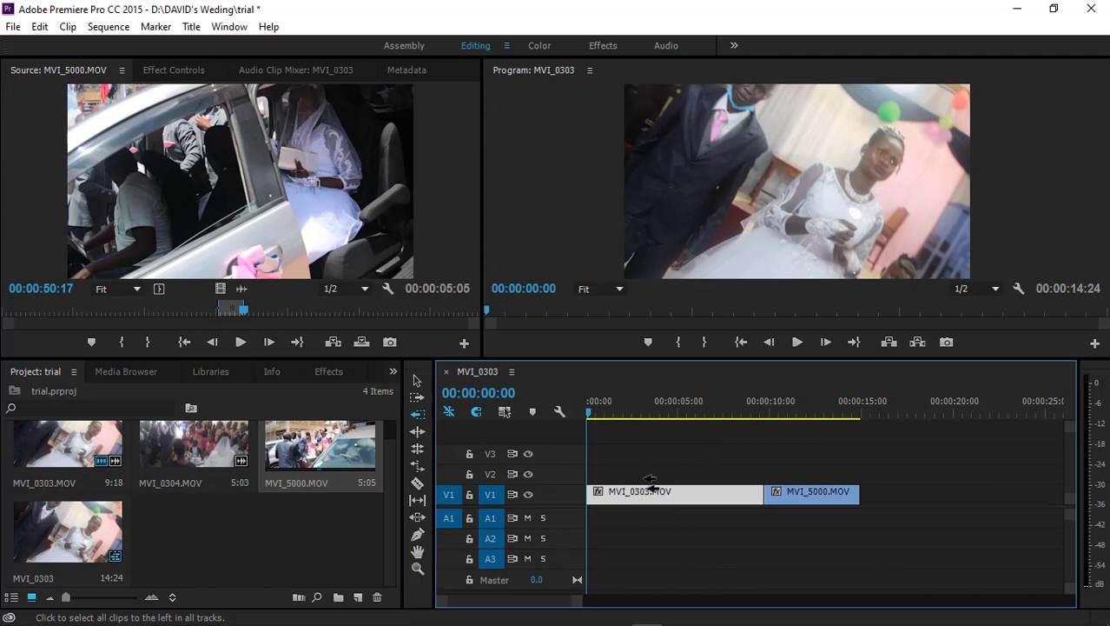
{"action": "left_click", "coordinate": [881, 477]}
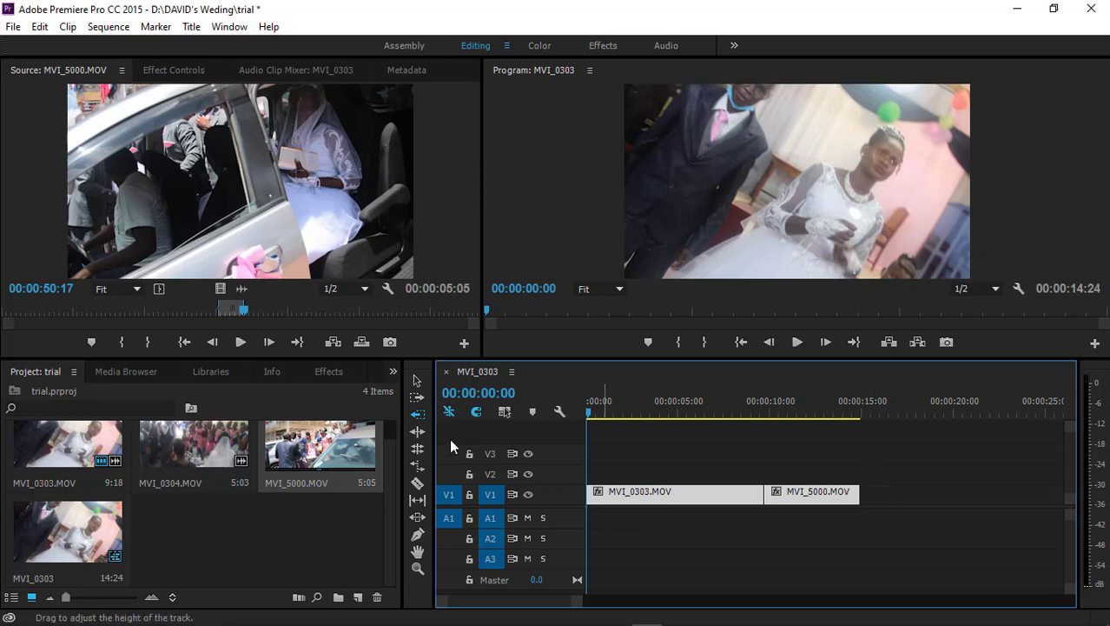
{"action": "left_click", "coordinate": [417, 396]}
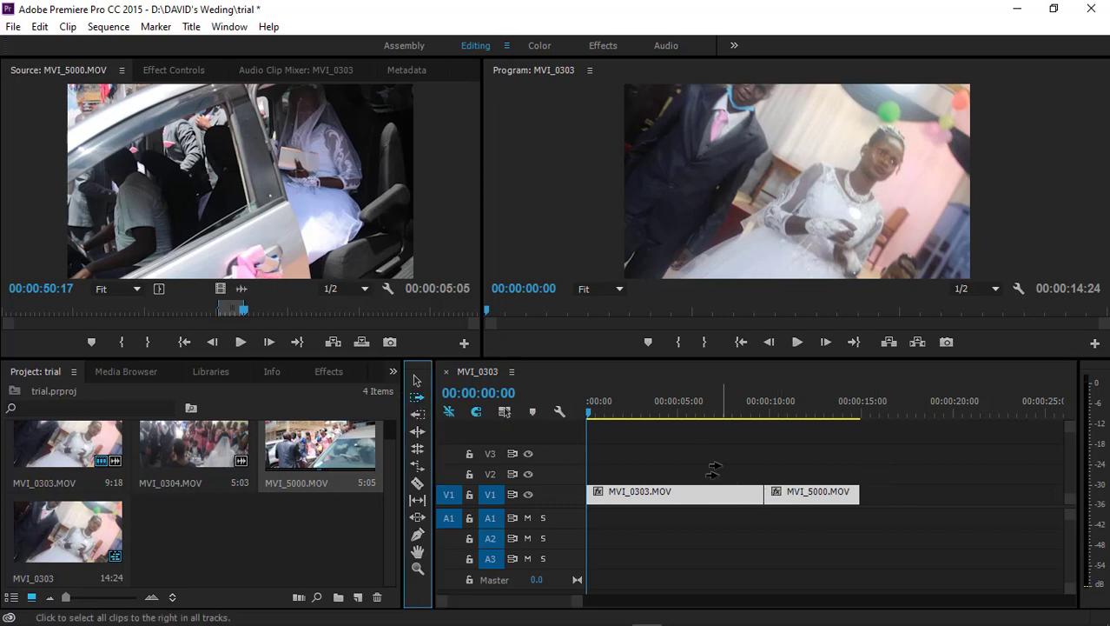
{"action": "left_click", "coordinate": [713, 471]}
- Forward-select from each clip, then backward-select MVI_0303.MOV so only it is selected
{"action": "left_click", "coordinate": [814, 467]}
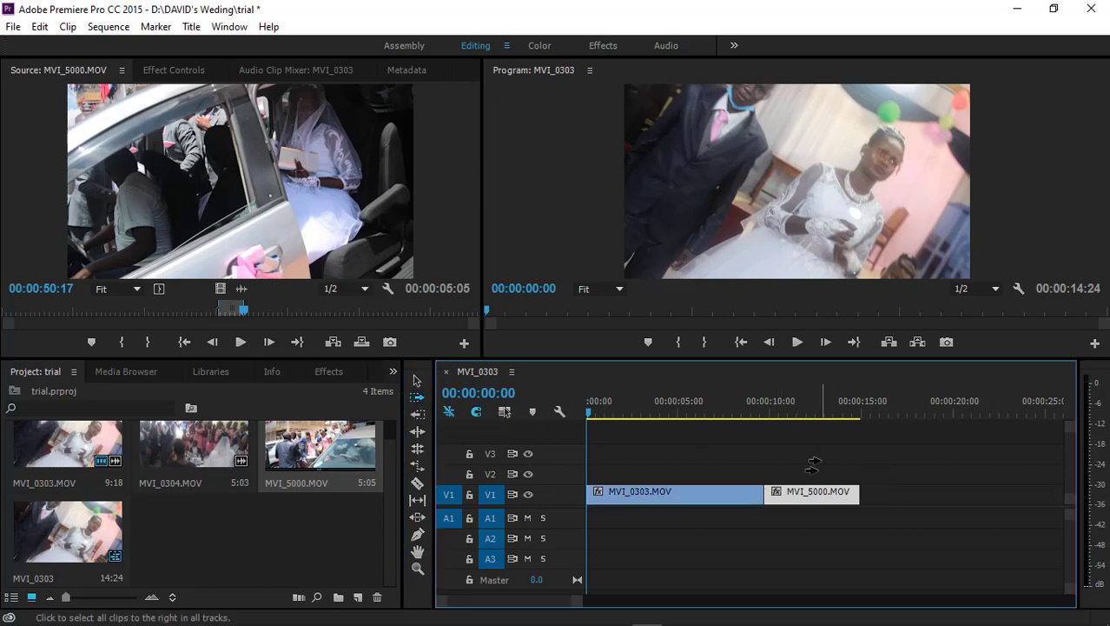
{"action": "left_click", "coordinate": [624, 474]}
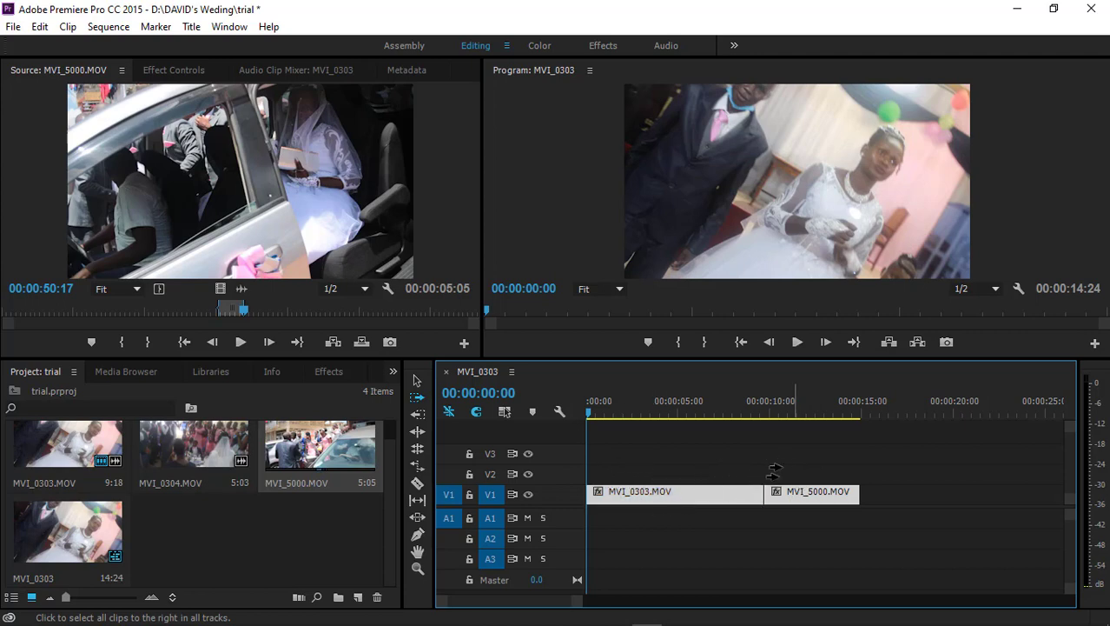
{"action": "left_click", "coordinate": [417, 413]}
{"action": "left_click", "coordinate": [783, 483]}
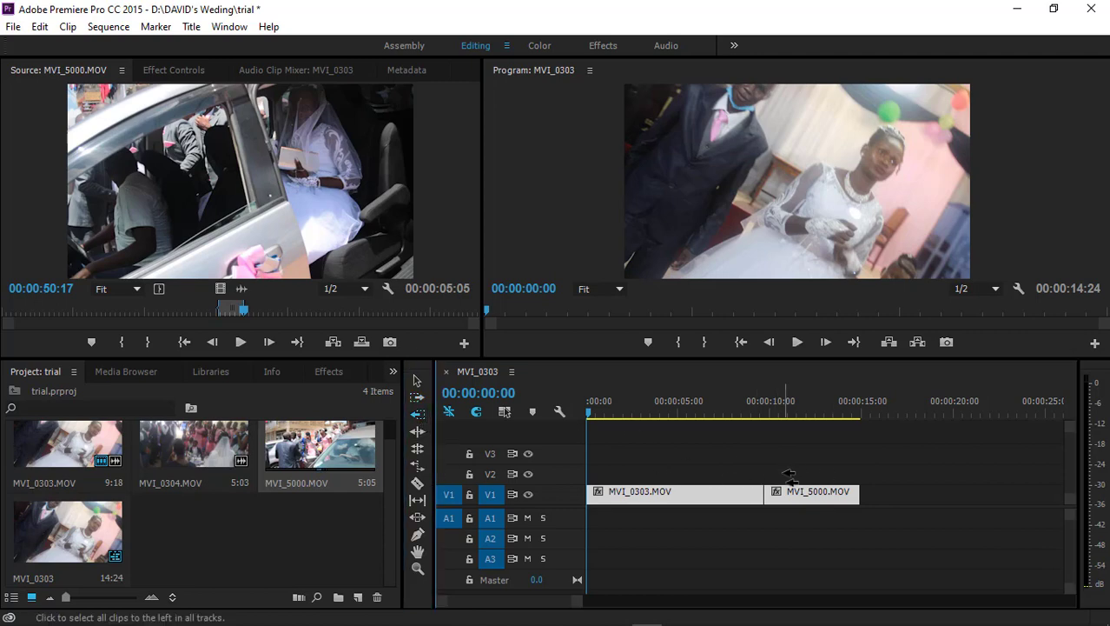
{"action": "left_click", "coordinate": [658, 475]}
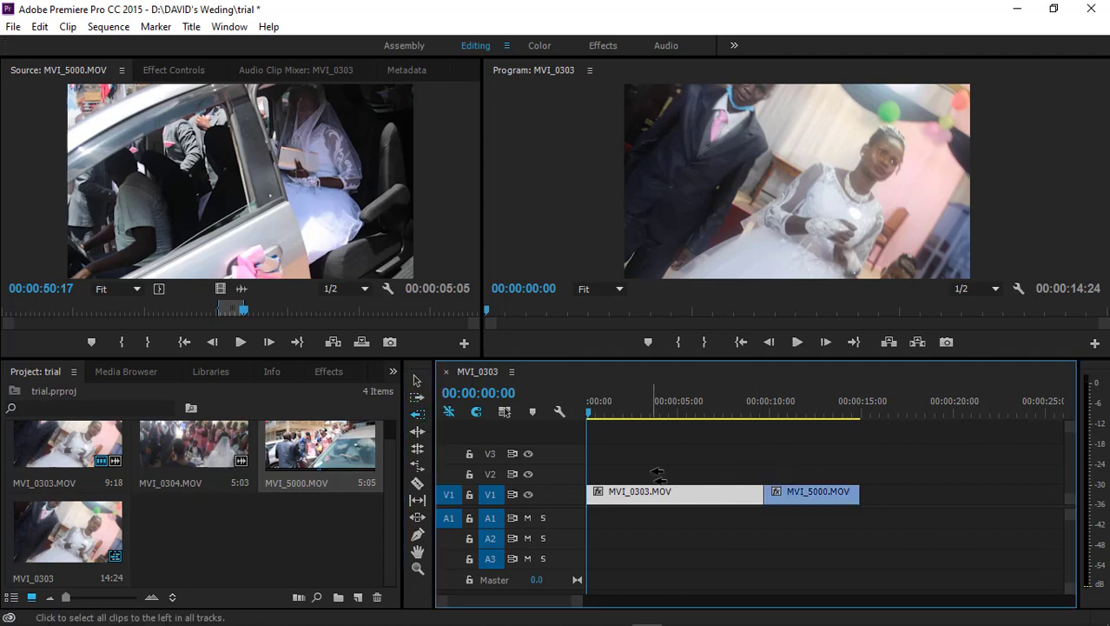
- Move MVI_5000.MOV up to V2 and back onto V1 directly after MVI_0303.MOV
{"action": "left_click", "coordinate": [421, 433]}
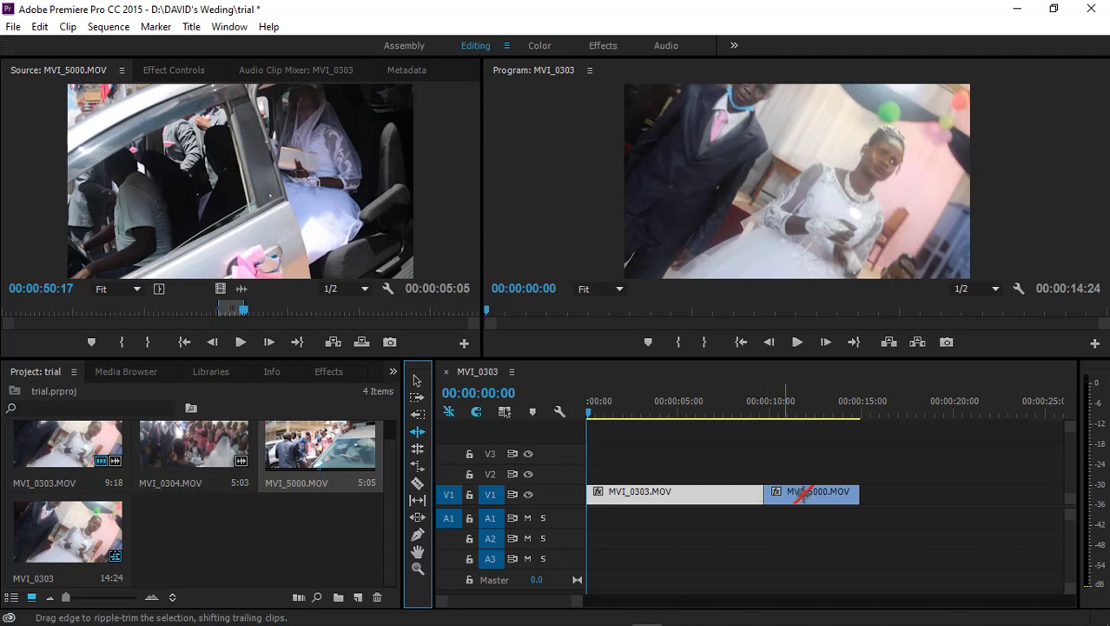
{"action": "left_click", "coordinate": [417, 379]}
{"action": "left_click_drag", "start_coordinate": [815, 496], "coordinate": [855, 474]}
{"action": "left_click", "coordinate": [847, 414]}
{"action": "left_click", "coordinate": [698, 411]}
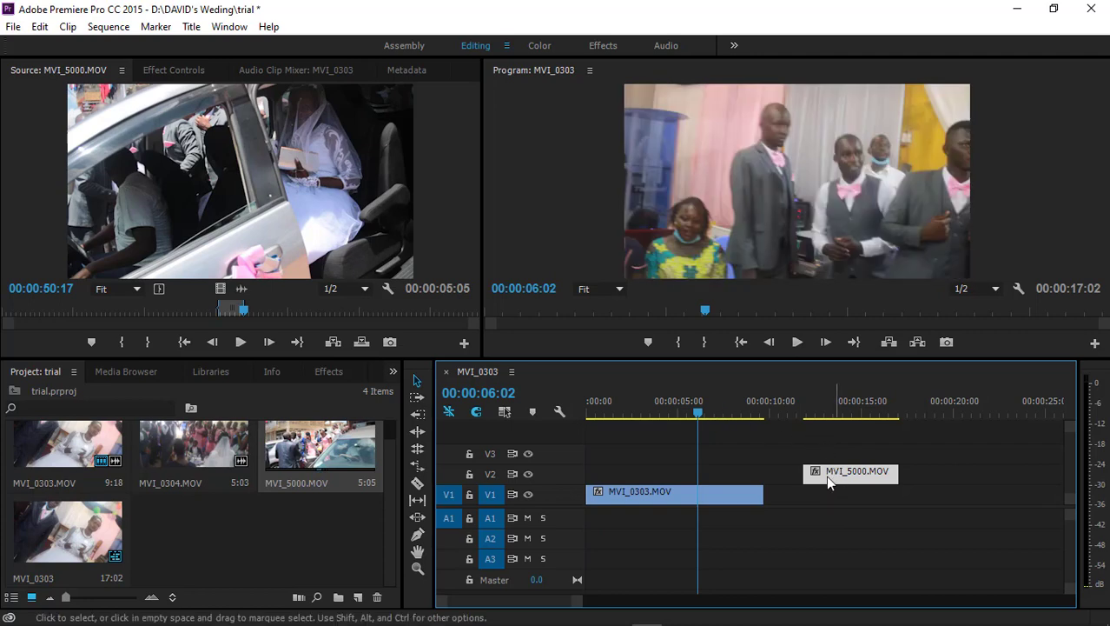
{"action": "left_click_drag", "start_coordinate": [827, 475], "coordinate": [776, 494]}
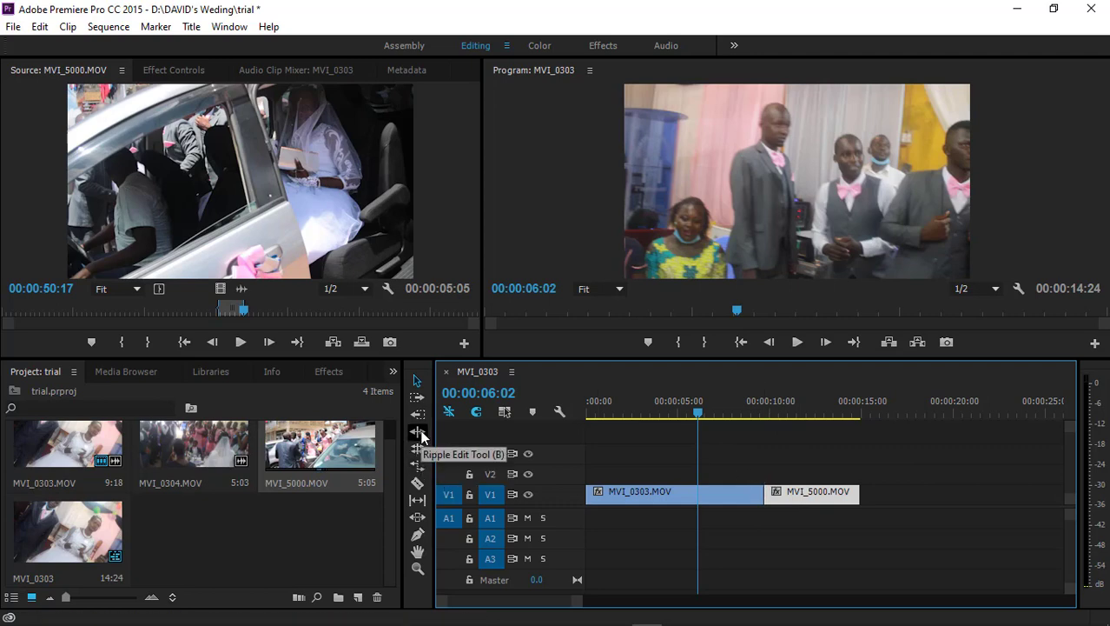
- Ripple-trim MVI_5000.MOV's start leftward, lengthening the sequence to 17:15
{"action": "left_click", "coordinate": [421, 436]}
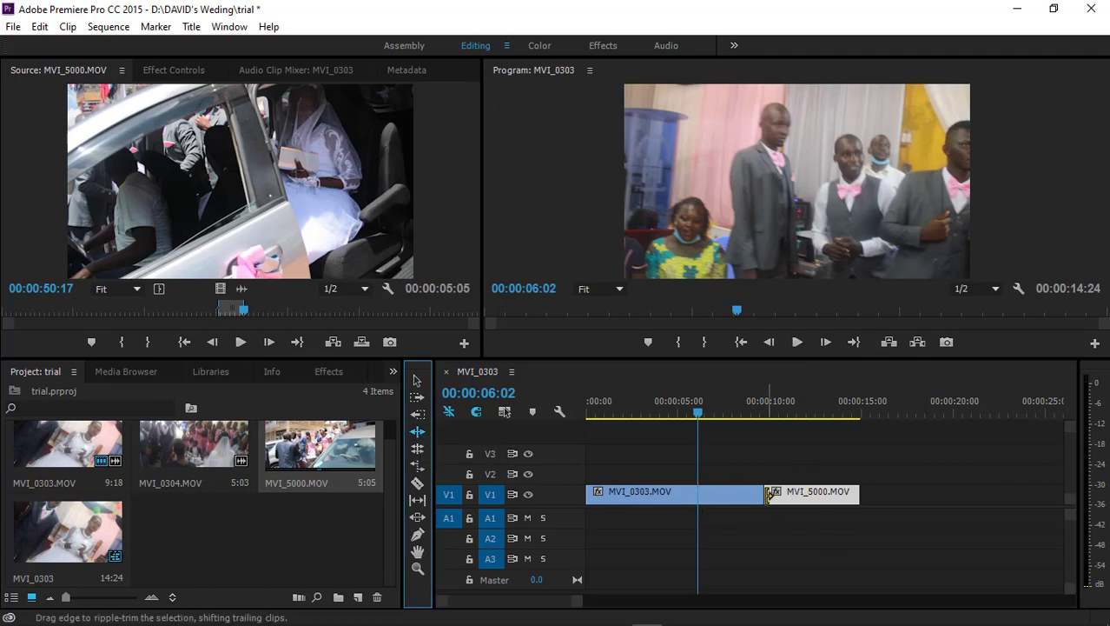
{"action": "left_click_drag", "start_coordinate": [770, 494], "coordinate": [717, 494]}
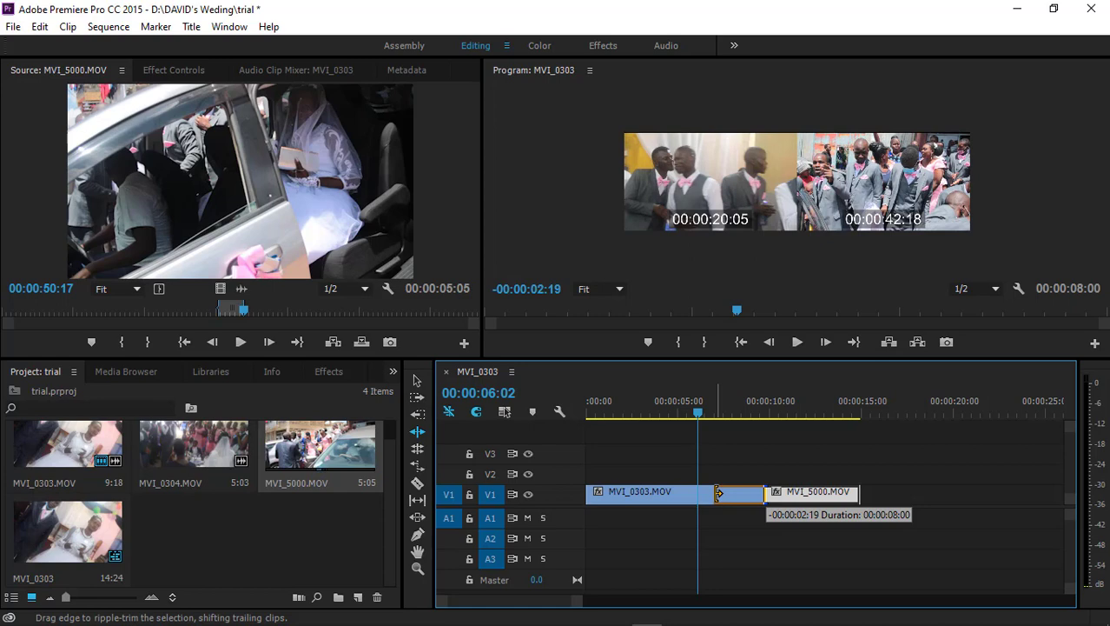
{"action": "mouse_move", "coordinate": [718, 493]}
{"action": "left_mouse_down"}
{"action": "mouse_move", "coordinate": [671, 490]}
{"action": "mouse_move", "coordinate": [715, 478]}
{"action": "left_mouse_up"}
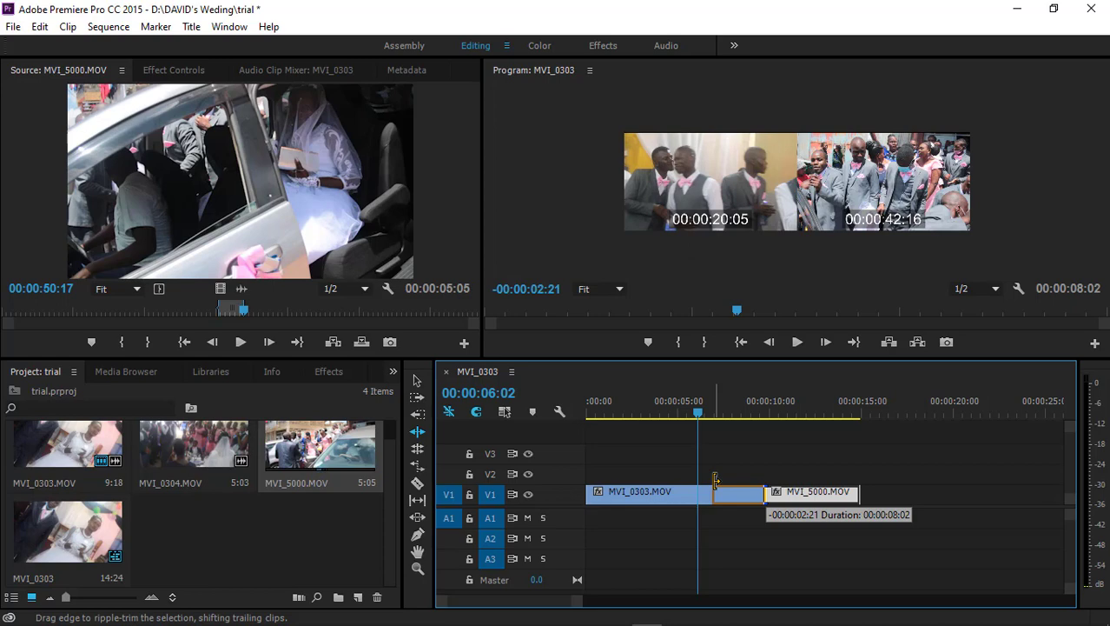
{"action": "left_click_drag", "start_coordinate": [716, 478], "coordinate": [719, 478]}
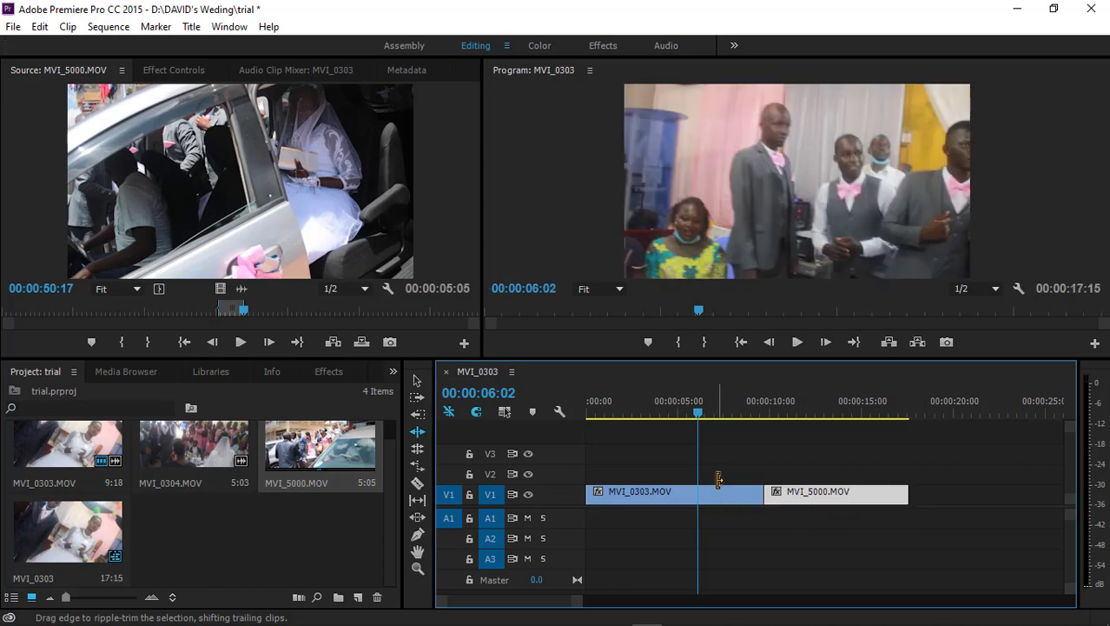
{"action": "left_click", "coordinate": [705, 411]}
- Play the sequence across the cut from around 9:00 to review the ripple edit
{"action": "left_click_drag", "start_coordinate": [709, 409], "coordinate": [762, 417]}
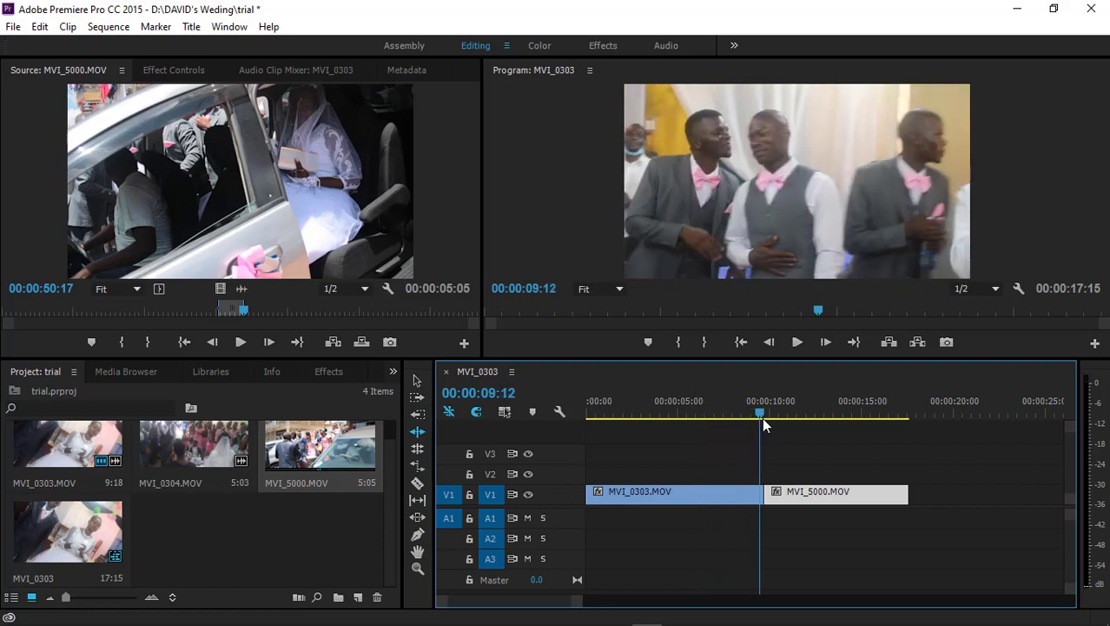
{"action": "key", "text": "space"}
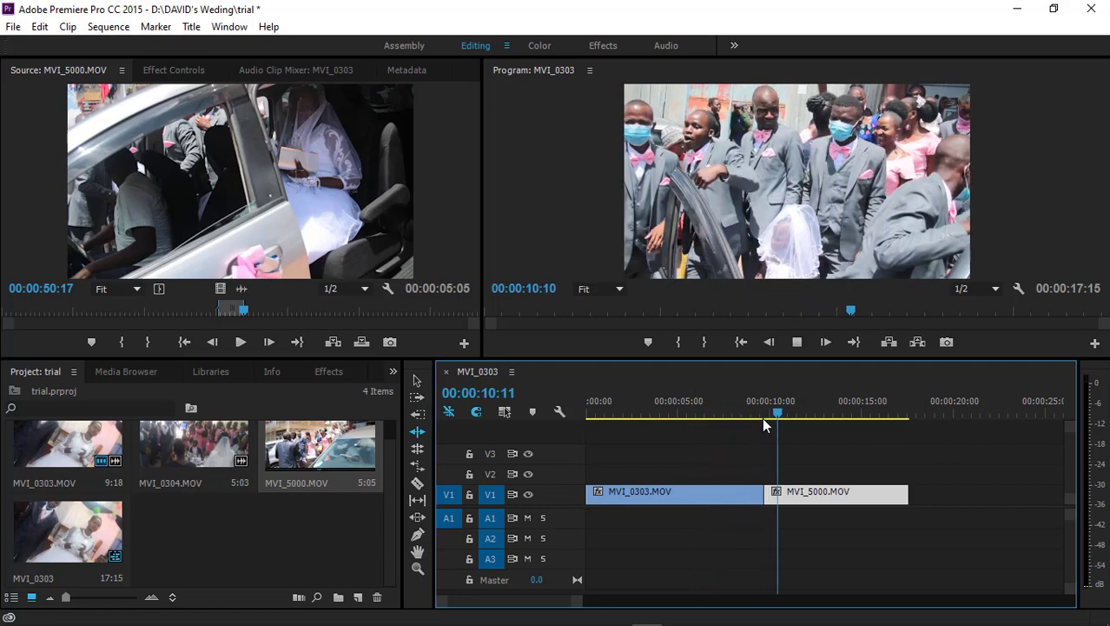
{"action": "left_click", "coordinate": [753, 417]}
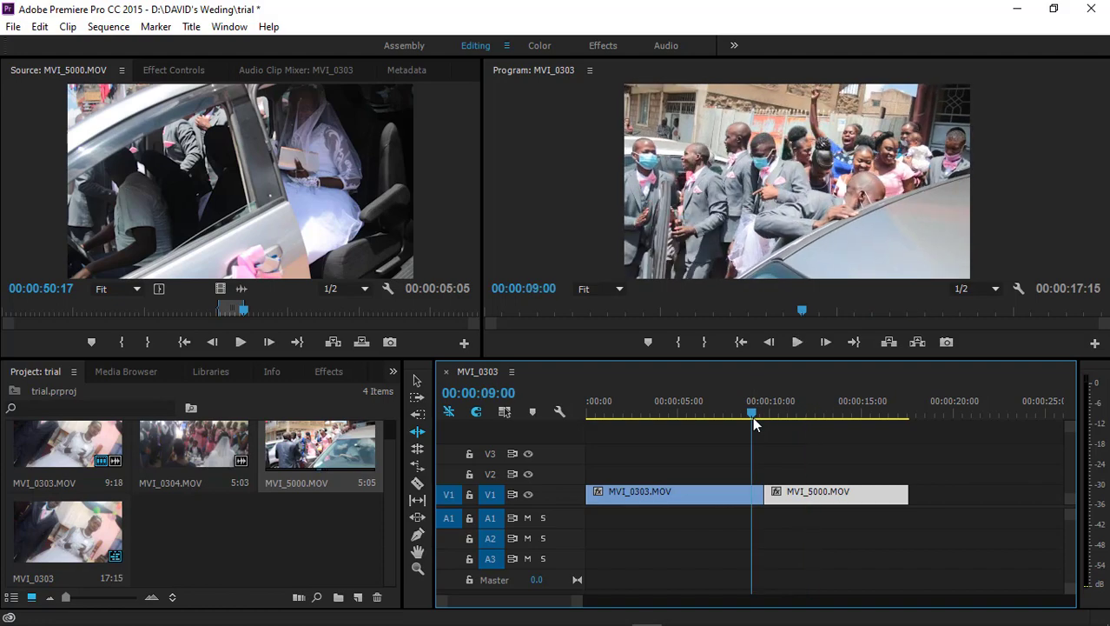
{"action": "key", "text": "space"}
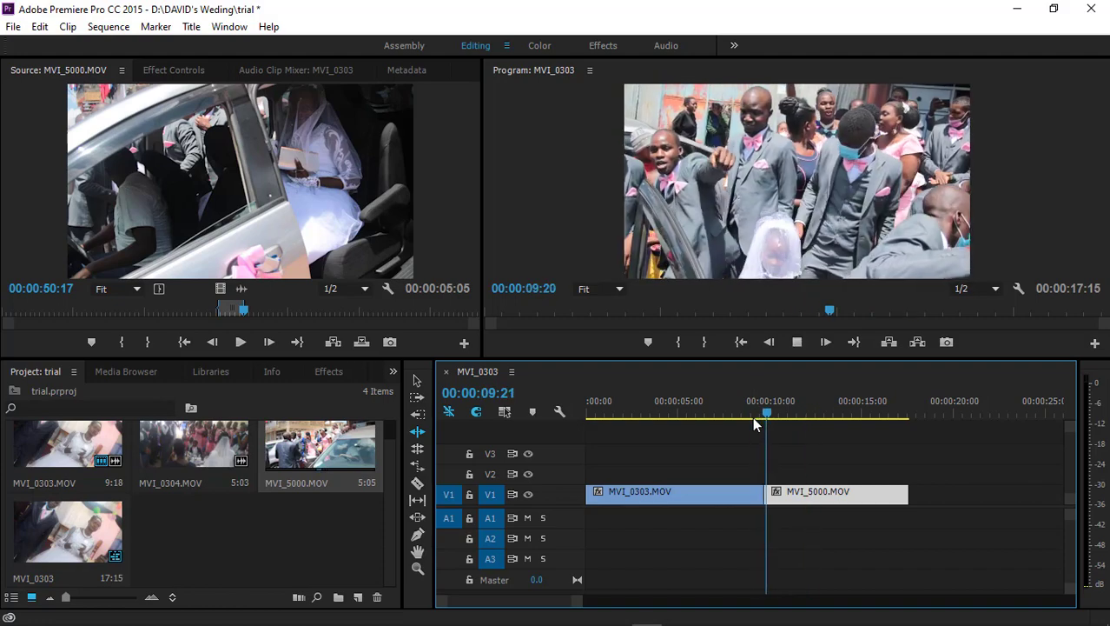
{"action": "key", "text": "space"}
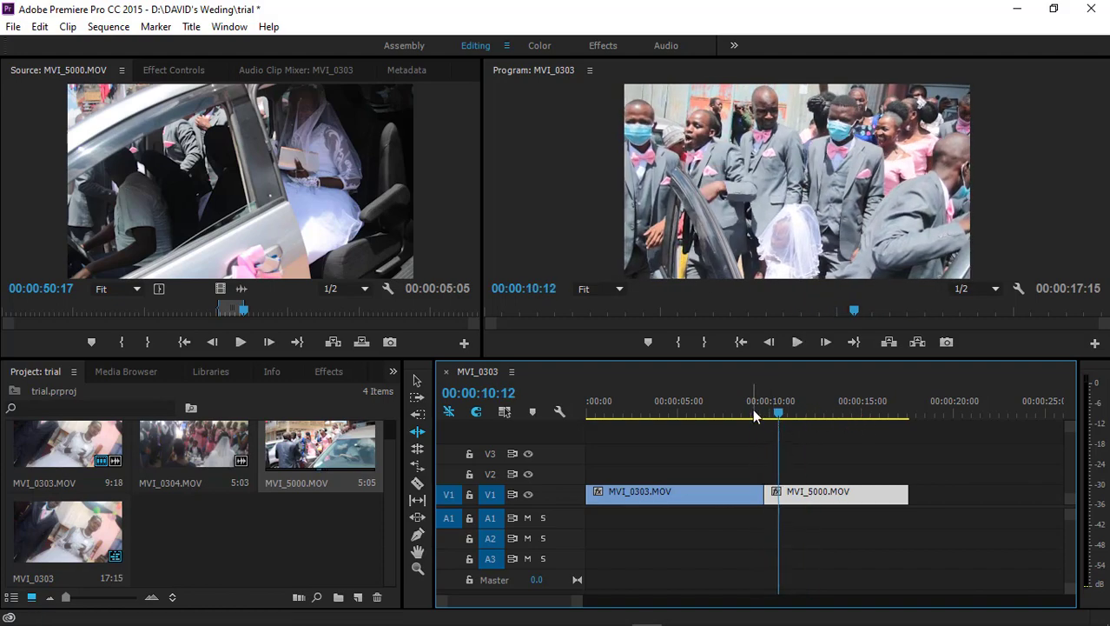
{"action": "left_click_drag", "start_coordinate": [753, 412], "coordinate": [674, 416]}
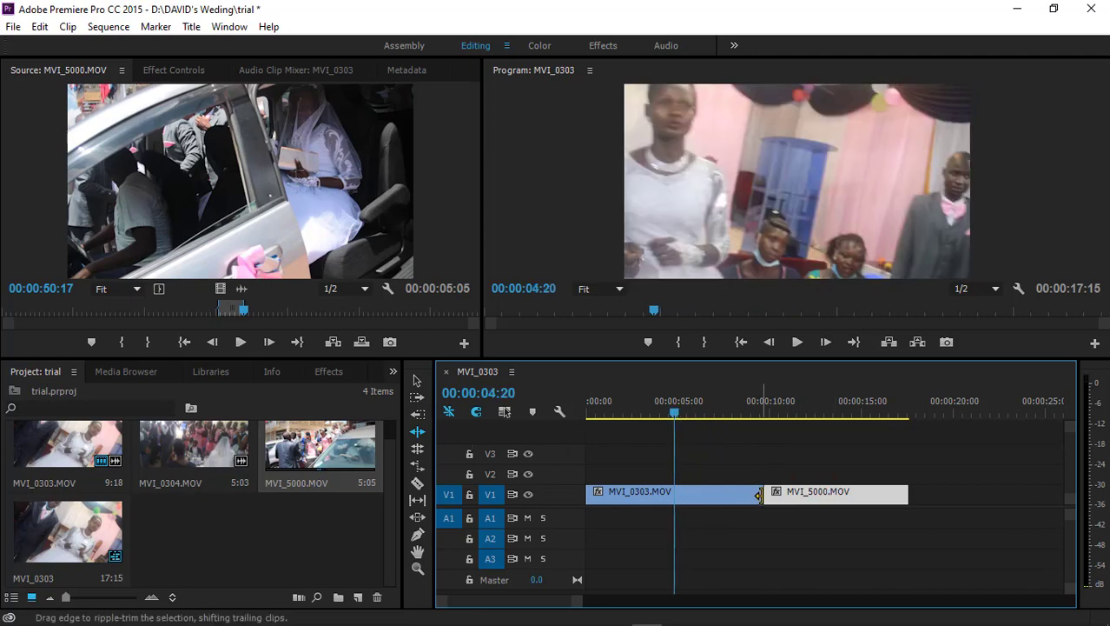
- Ripple-trim MVI_0303.MOV's end shorter so MVI_5000.MOV follows, making the sequence 15:02
{"action": "left_click_drag", "start_coordinate": [758, 494], "coordinate": [714, 491]}
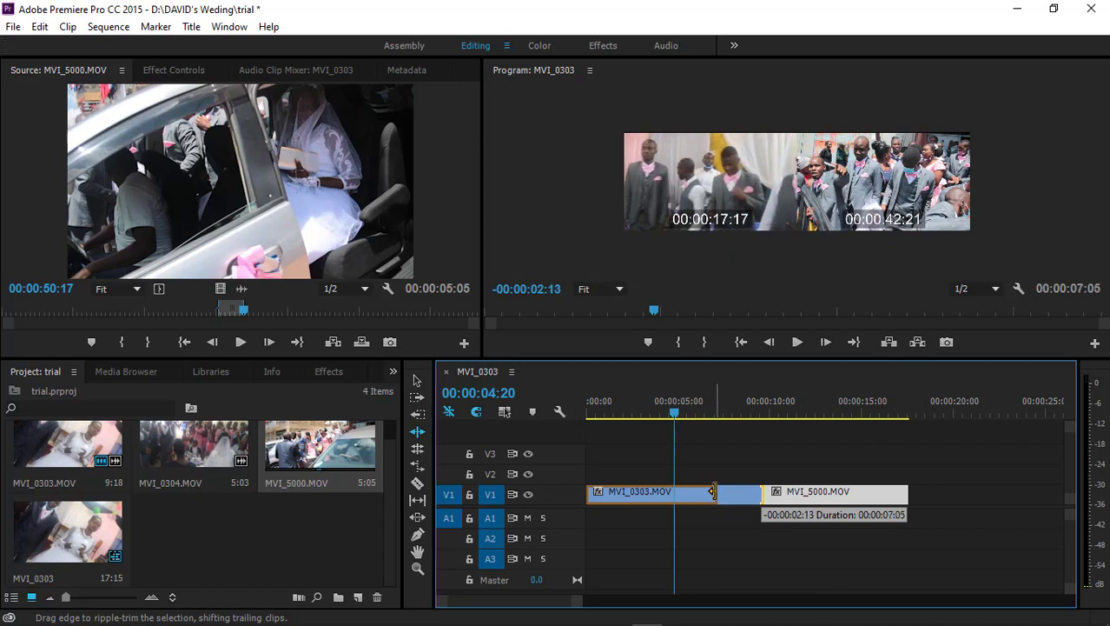
{"action": "left_click_drag", "start_coordinate": [712, 492], "coordinate": [713, 492]}
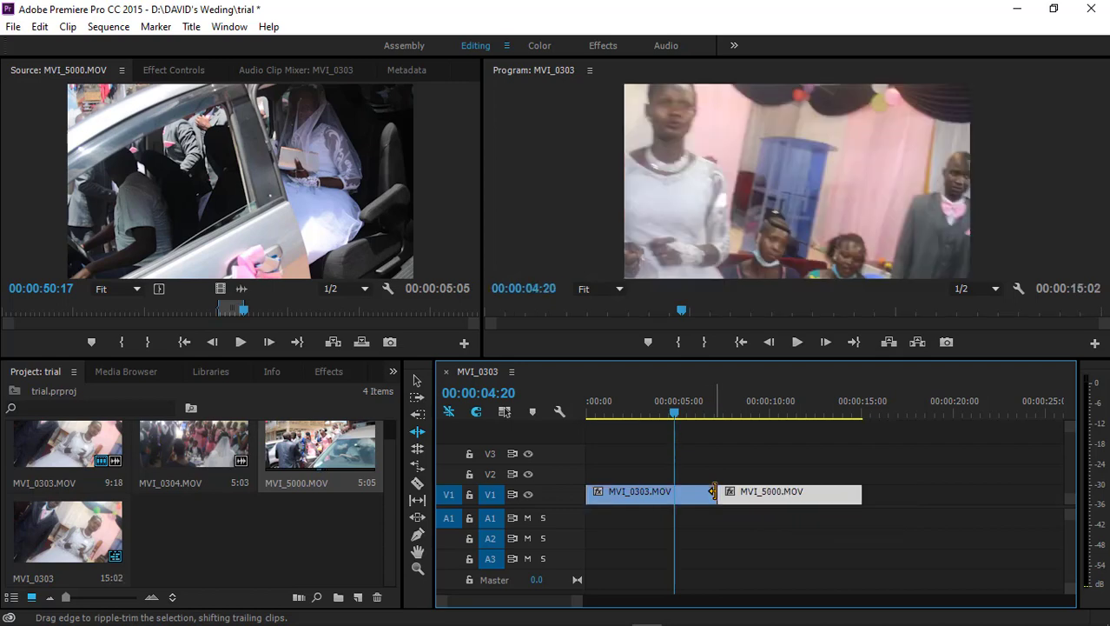
{"action": "left_click", "coordinate": [715, 415]}
{"action": "left_click_drag", "start_coordinate": [716, 417], "coordinate": [717, 417]}
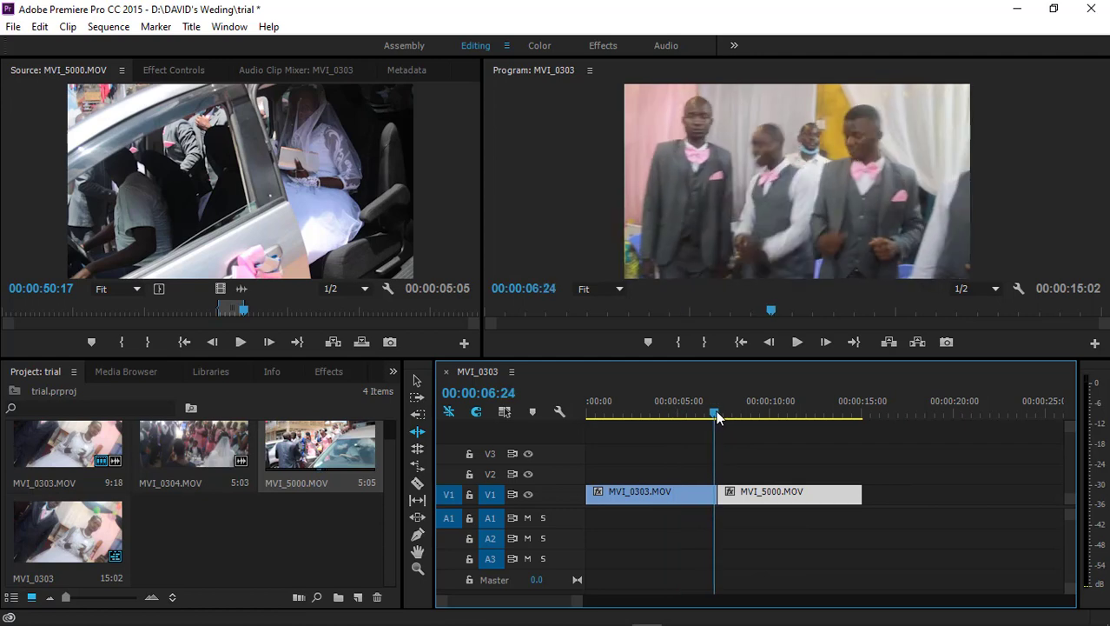
{"action": "left_click_drag", "start_coordinate": [717, 417], "coordinate": [716, 418]}
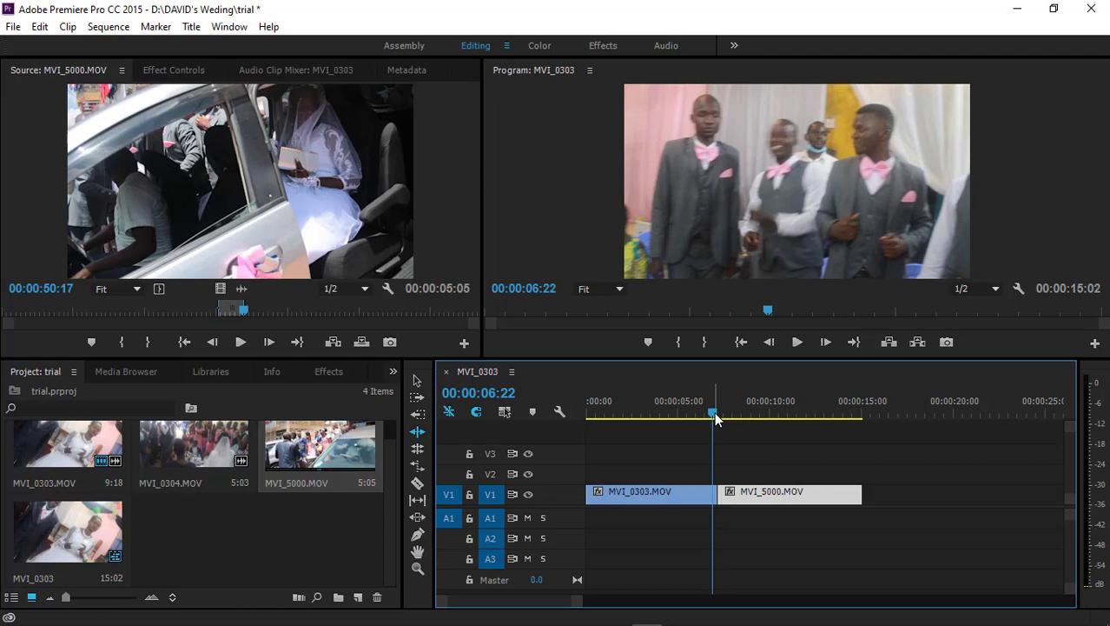
- Play the trimmed edit from 4:23, then select both clips on V1
{"action": "left_click", "coordinate": [677, 416]}
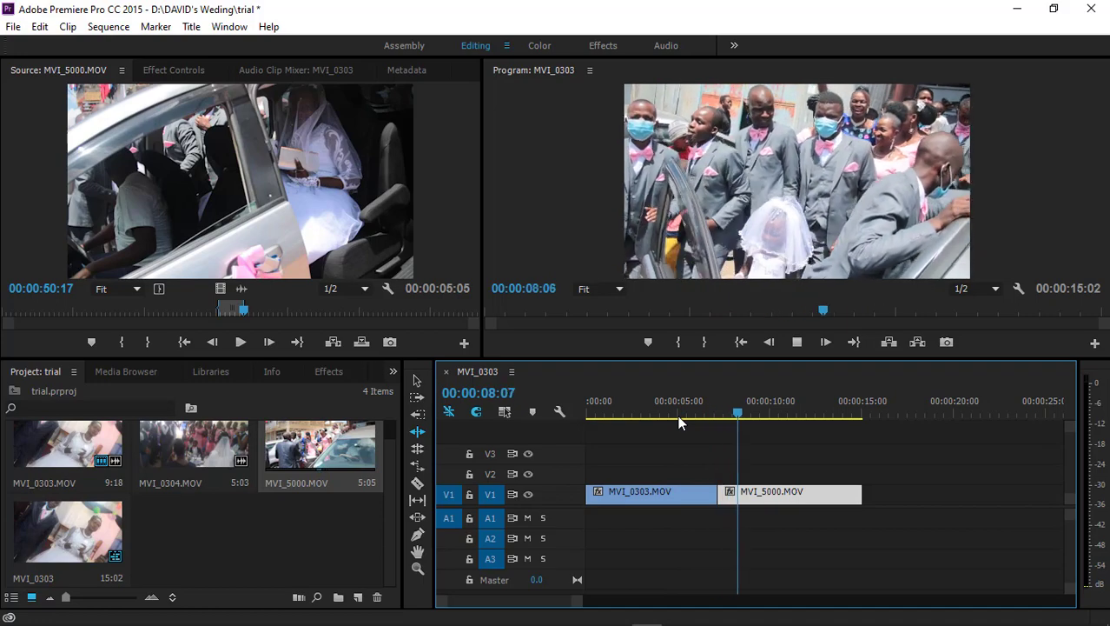
{"action": "left_click", "coordinate": [678, 416]}
{"action": "key", "text": "space"}
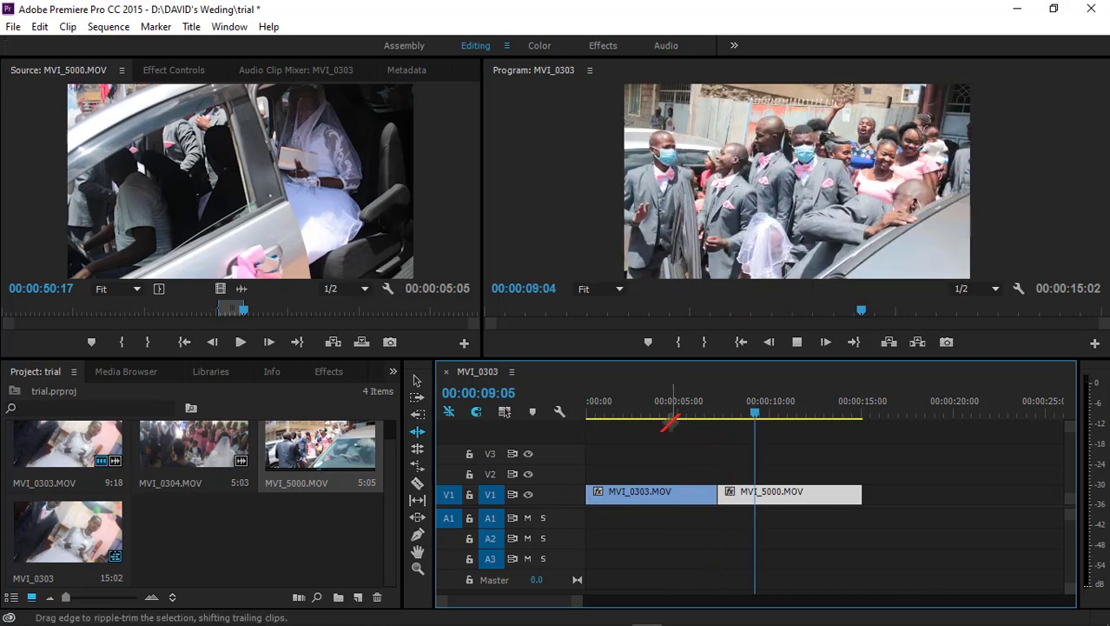
{"action": "key", "text": "ctrl+a"}
{"action": "left_click", "coordinate": [661, 416]}
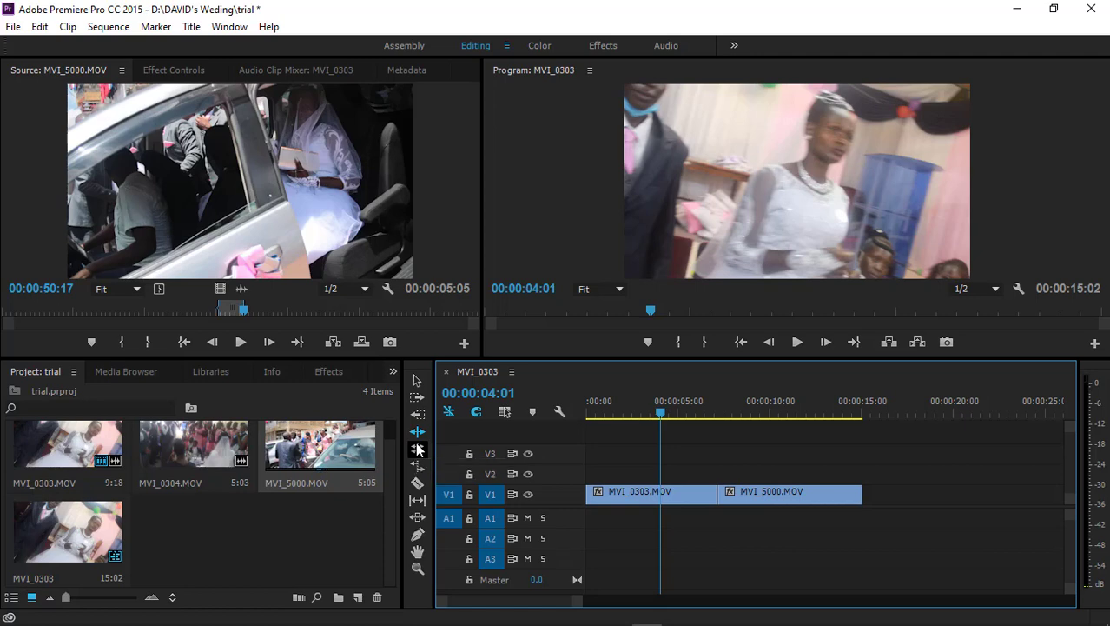
- Roll the MVI_0303/MVI_5000 cut earlier with the Rolling Edit tool and play it back
{"action": "left_click", "coordinate": [418, 449]}
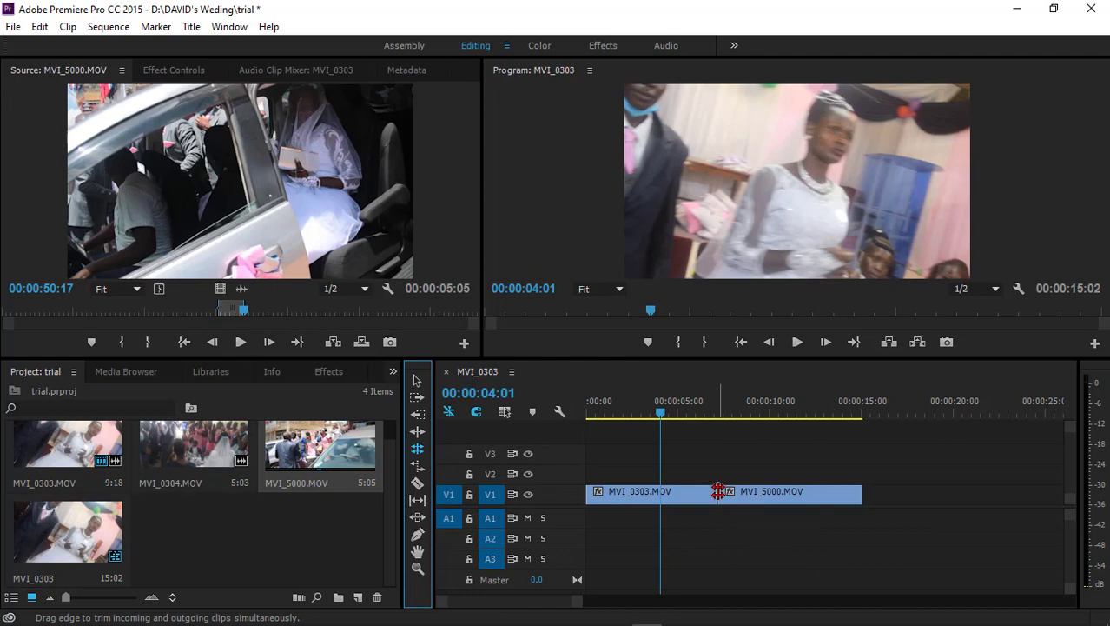
{"action": "mouse_move", "coordinate": [718, 492]}
{"action": "left_mouse_down"}
{"action": "mouse_move", "coordinate": [759, 492]}
{"action": "mouse_move", "coordinate": [718, 491]}
{"action": "left_mouse_up"}
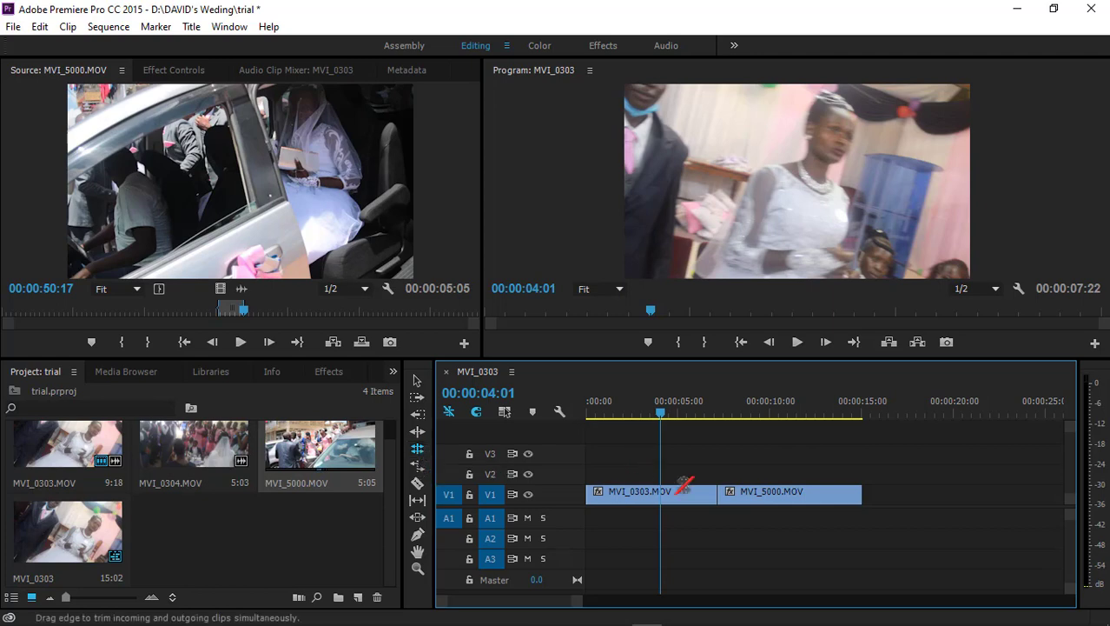
{"action": "left_click_drag", "start_coordinate": [717, 492], "coordinate": [681, 495]}
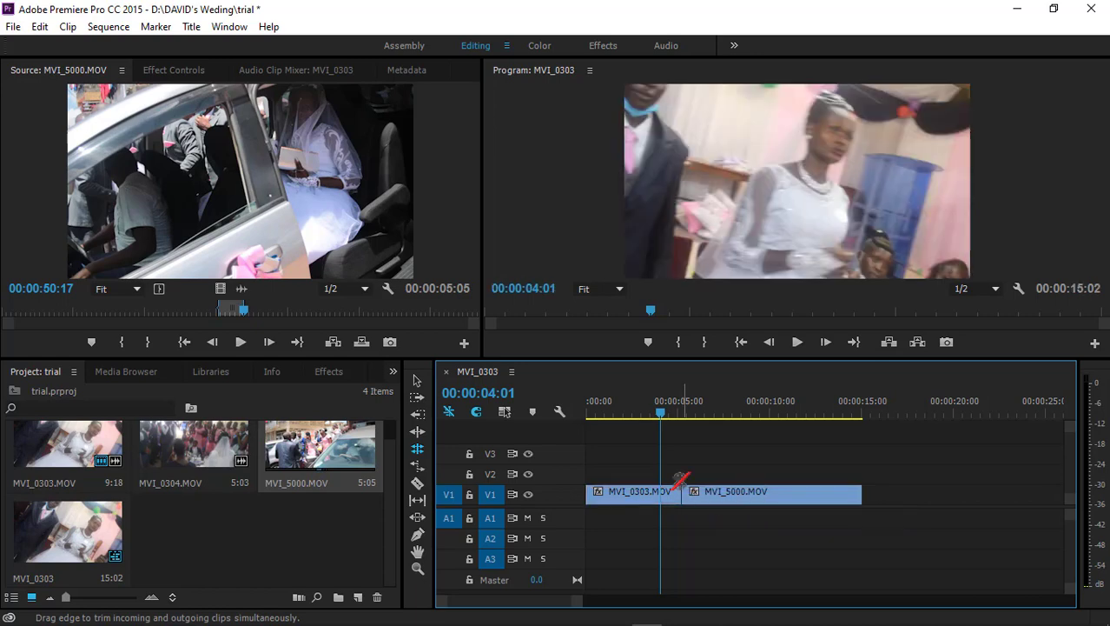
{"action": "key", "text": "space"}
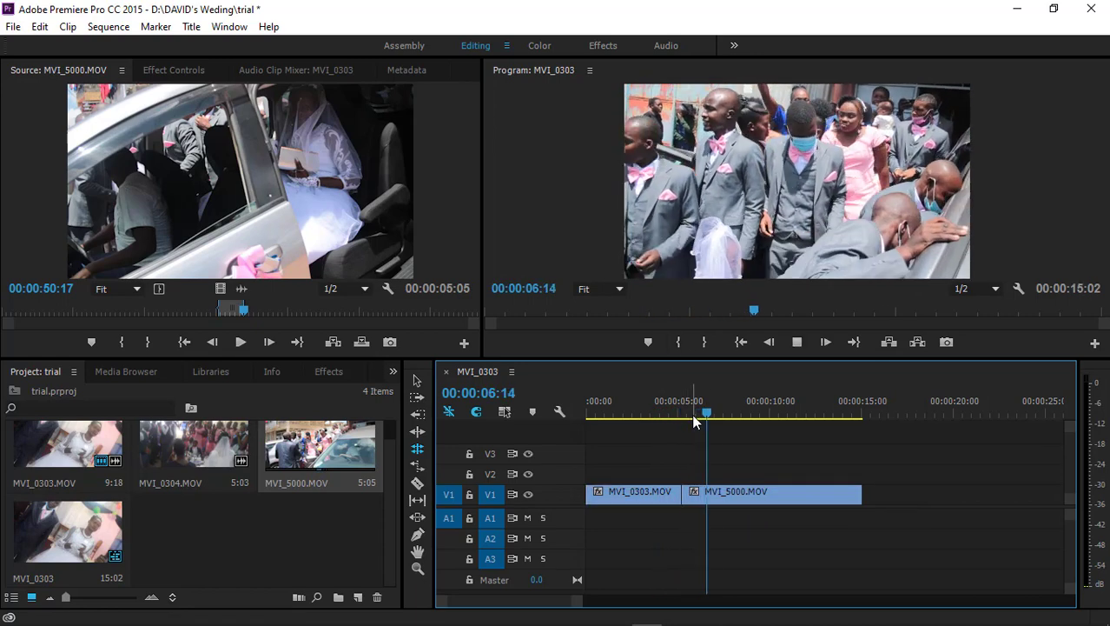
{"action": "left_click", "coordinate": [678, 414]}
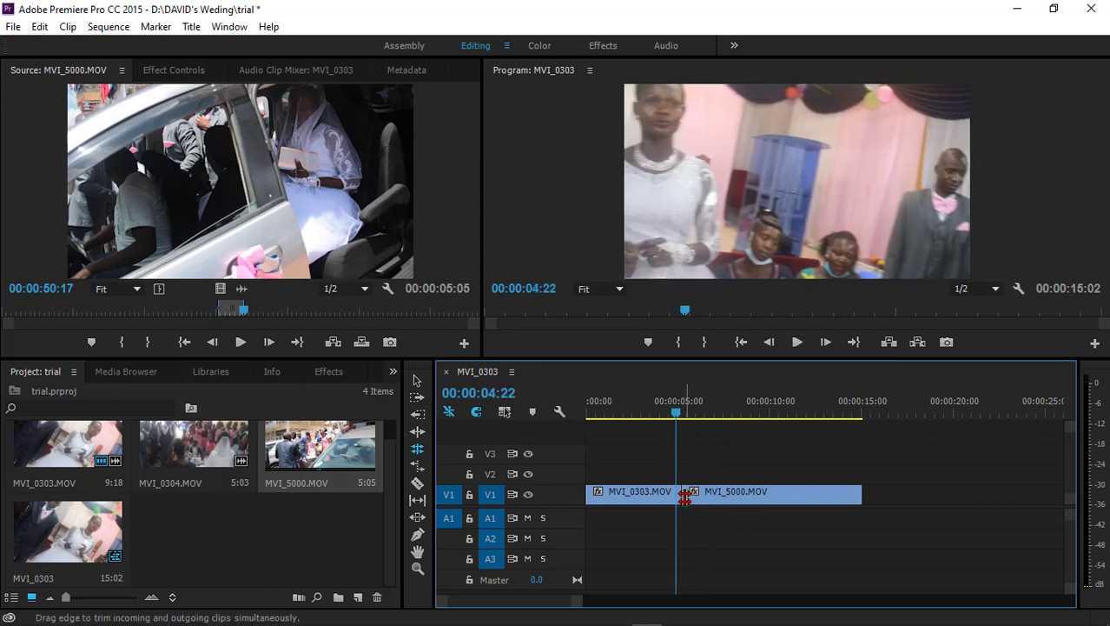
- Roll the cut later to about 9:20 and play back across it from 9:13
{"action": "left_click_drag", "start_coordinate": [685, 493], "coordinate": [768, 492]}
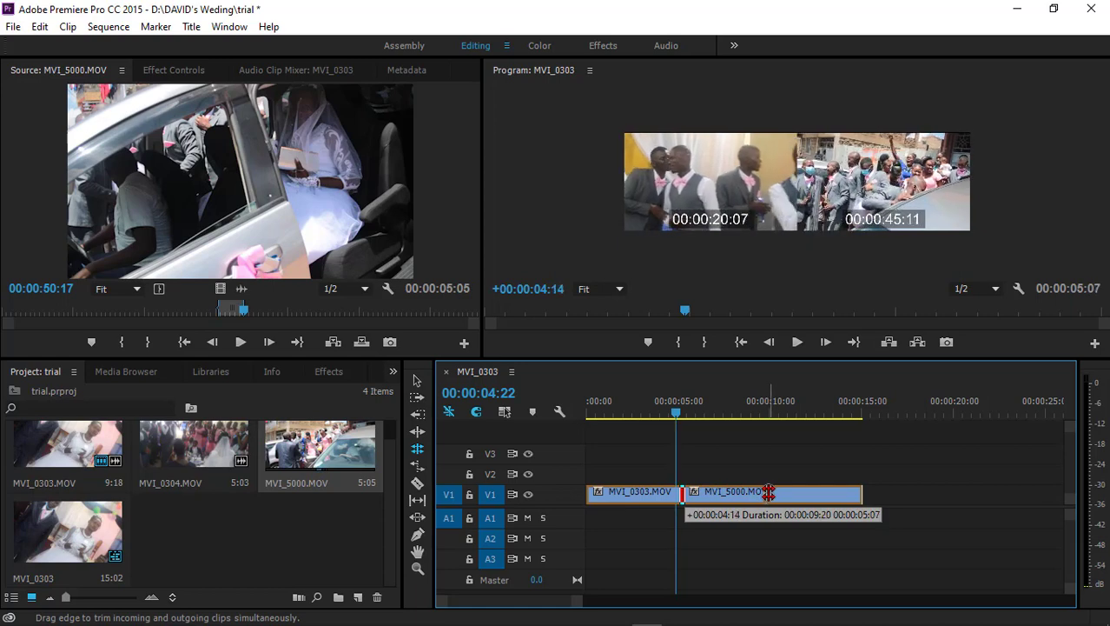
{"action": "left_click_drag", "start_coordinate": [768, 493], "coordinate": [766, 493]}
{"action": "left_click", "coordinate": [763, 411]}
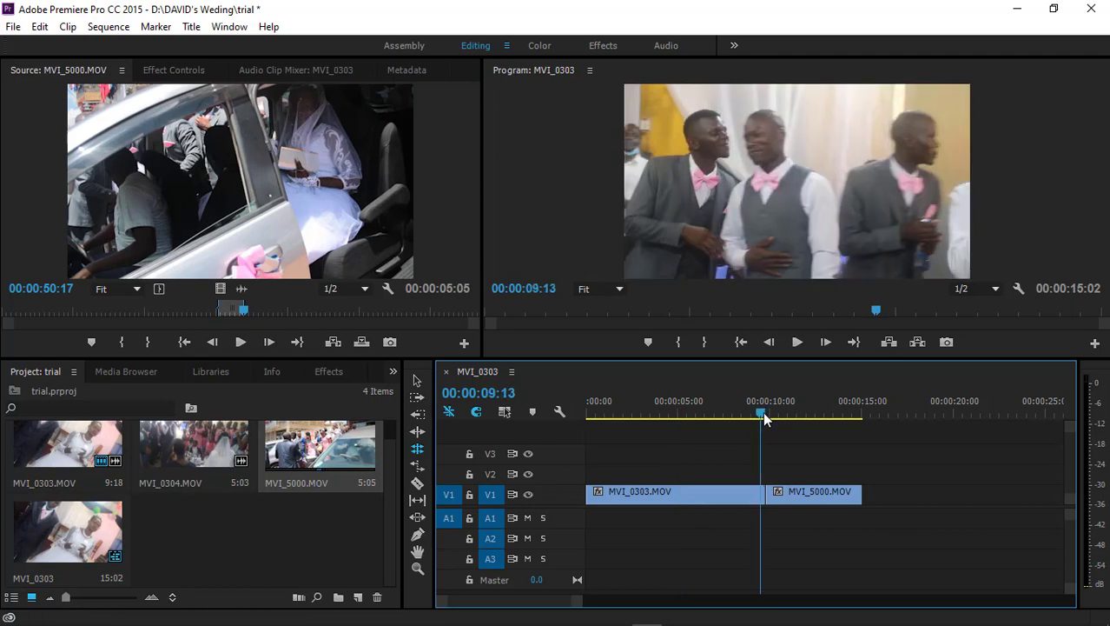
{"action": "key", "text": "space"}
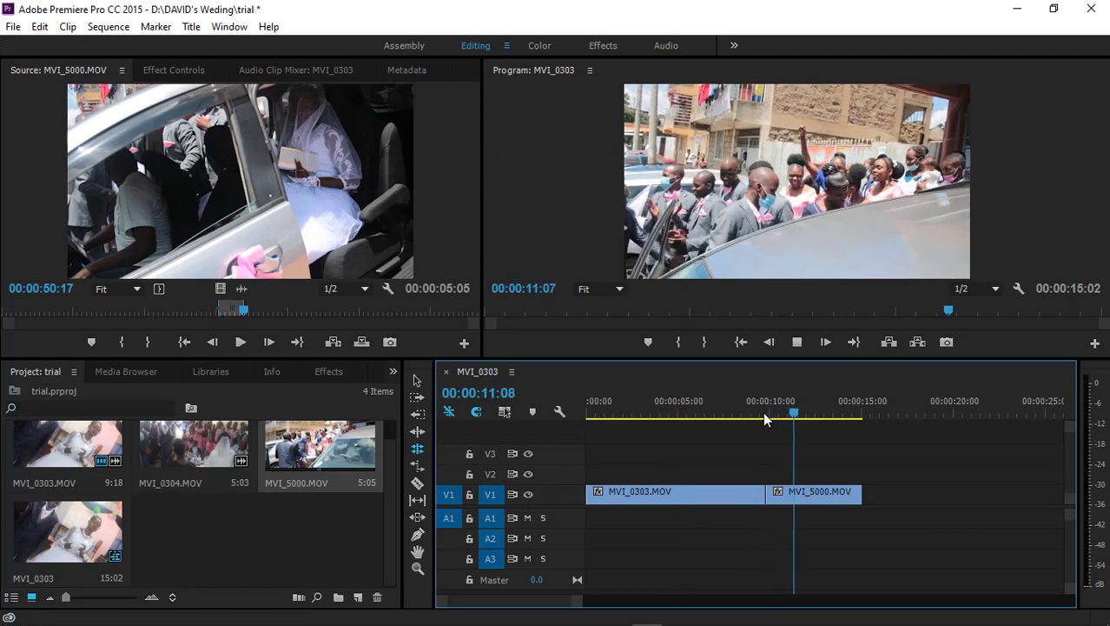
{"action": "key", "text": "space"}
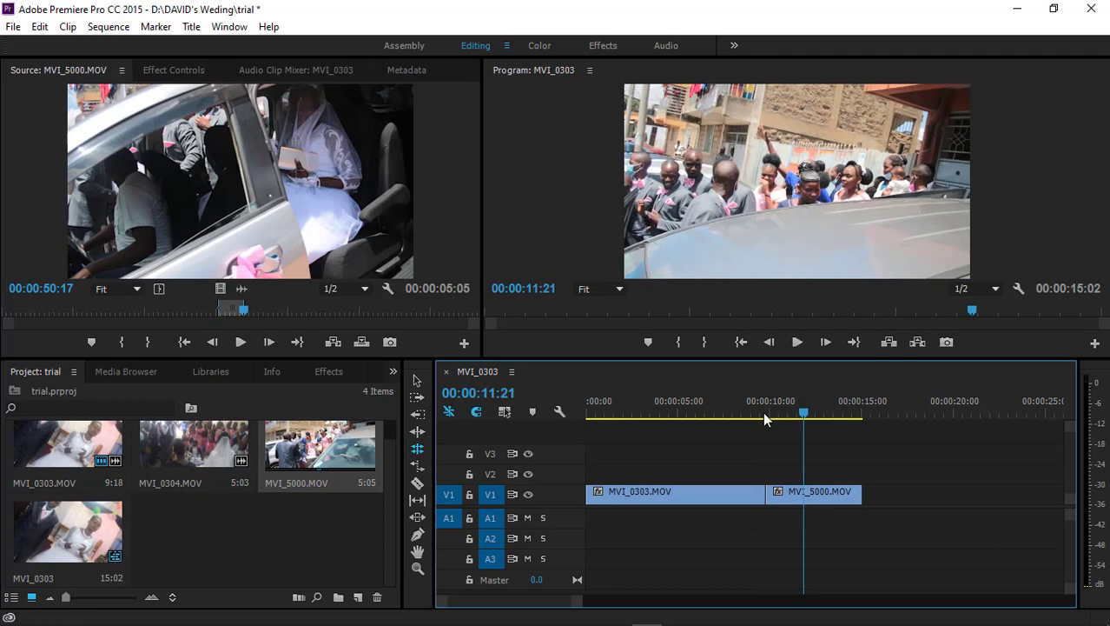
{"action": "left_click", "coordinate": [418, 449]}
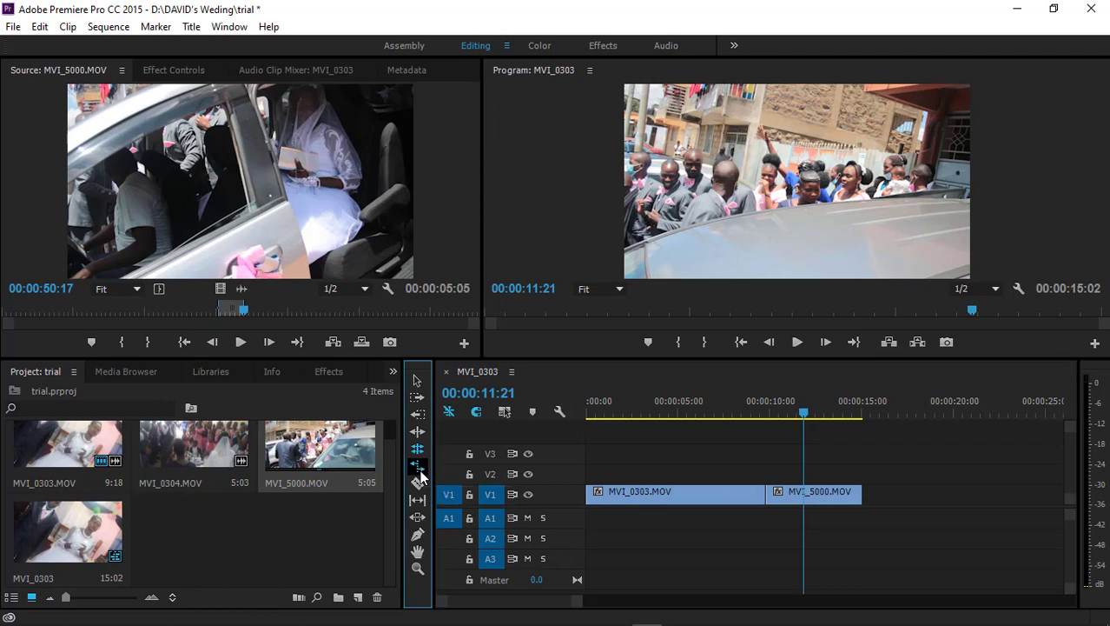
- Rate-stretch MVI_5000.MOV's right edge outward to 88.5% speed, making the sequence 15:19
{"action": "left_click", "coordinate": [417, 469]}
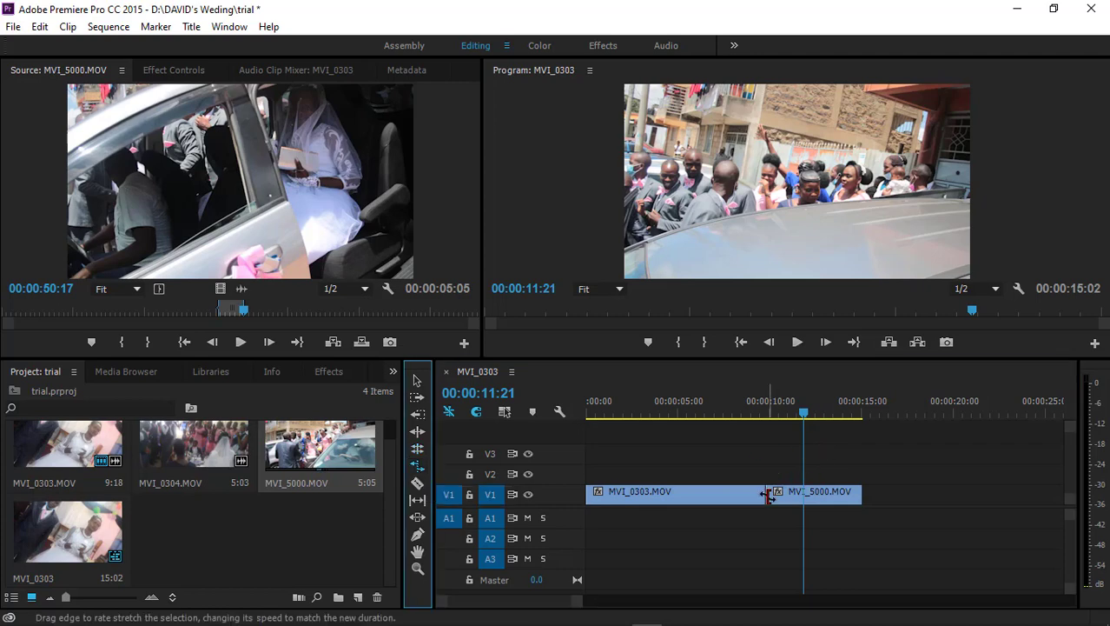
{"action": "mouse_move", "coordinate": [770, 492]}
{"action": "left_mouse_down"}
{"action": "mouse_move", "coordinate": [742, 495]}
{"action": "mouse_move", "coordinate": [772, 493]}
{"action": "left_mouse_up"}
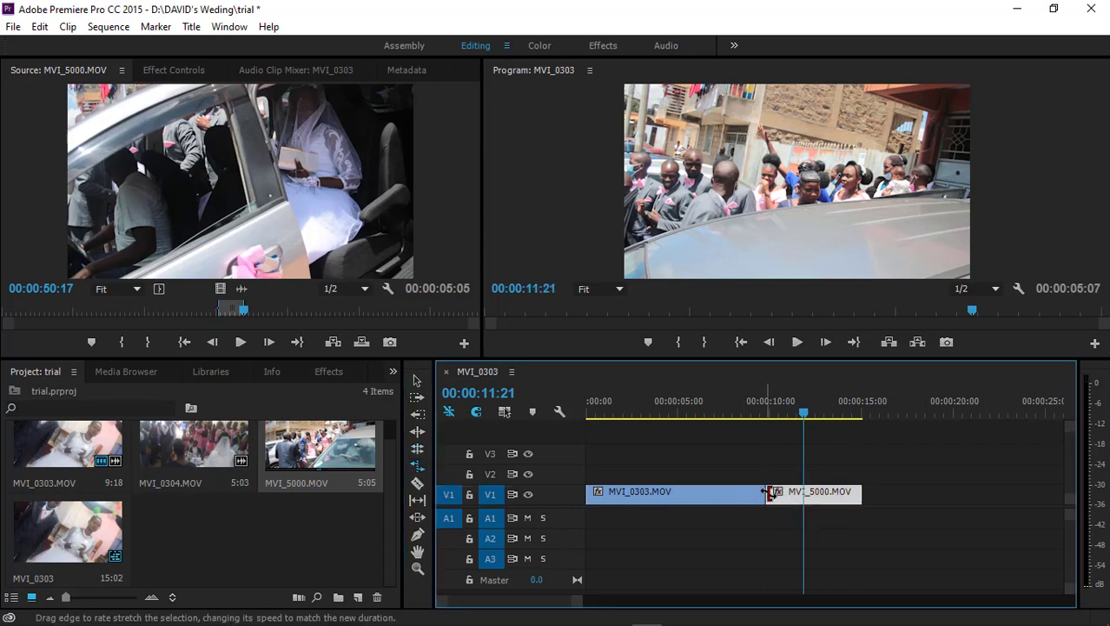
{"action": "mouse_move", "coordinate": [860, 493]}
{"action": "left_mouse_down"}
{"action": "mouse_move", "coordinate": [1024, 493]}
{"action": "mouse_move", "coordinate": [870, 492]}
{"action": "mouse_move", "coordinate": [1002, 481]}
{"action": "mouse_move", "coordinate": [873, 495]}
{"action": "left_mouse_up"}
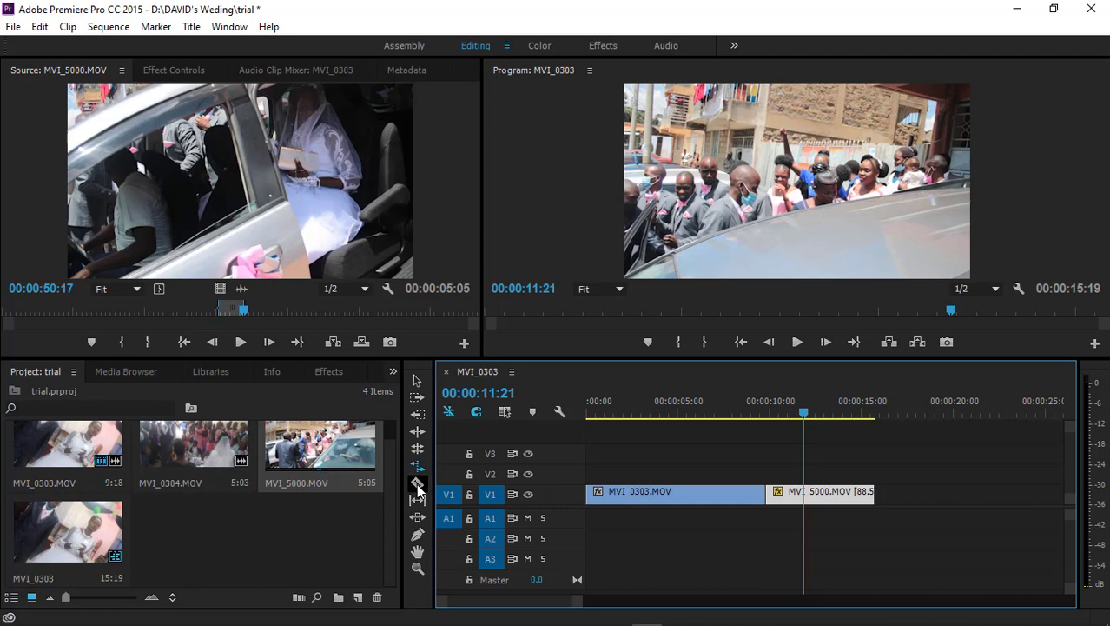
- Scrub through MVI_0303 and razor-cut it at 00:00:05:19
{"action": "left_click", "coordinate": [631, 414]}
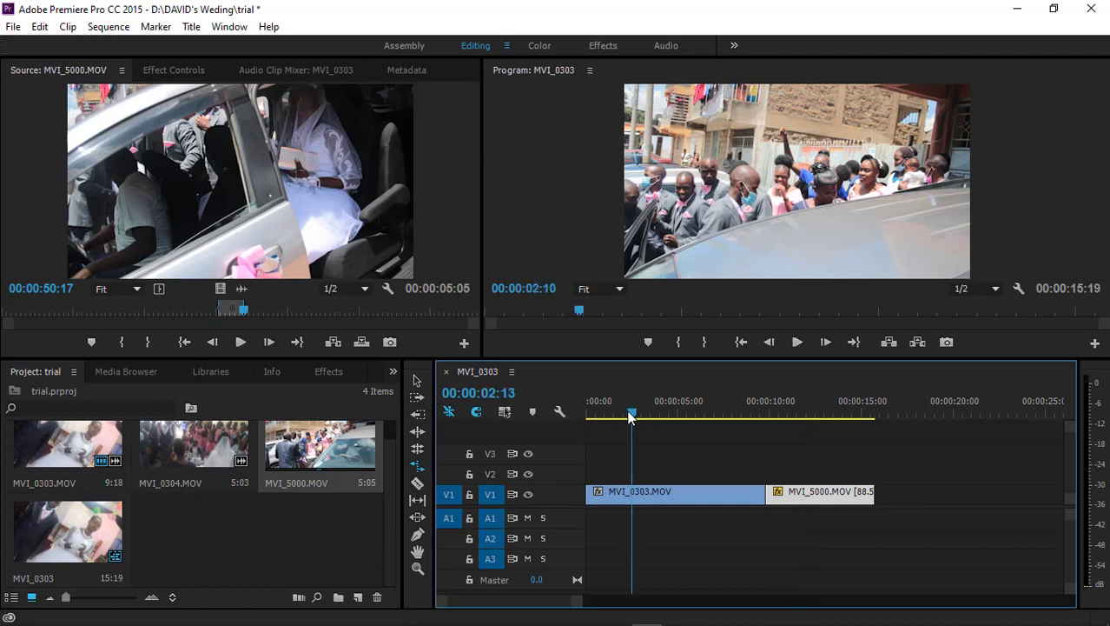
{"action": "left_click_drag", "start_coordinate": [632, 417], "coordinate": [588, 415]}
{"action": "left_click", "coordinate": [418, 483]}
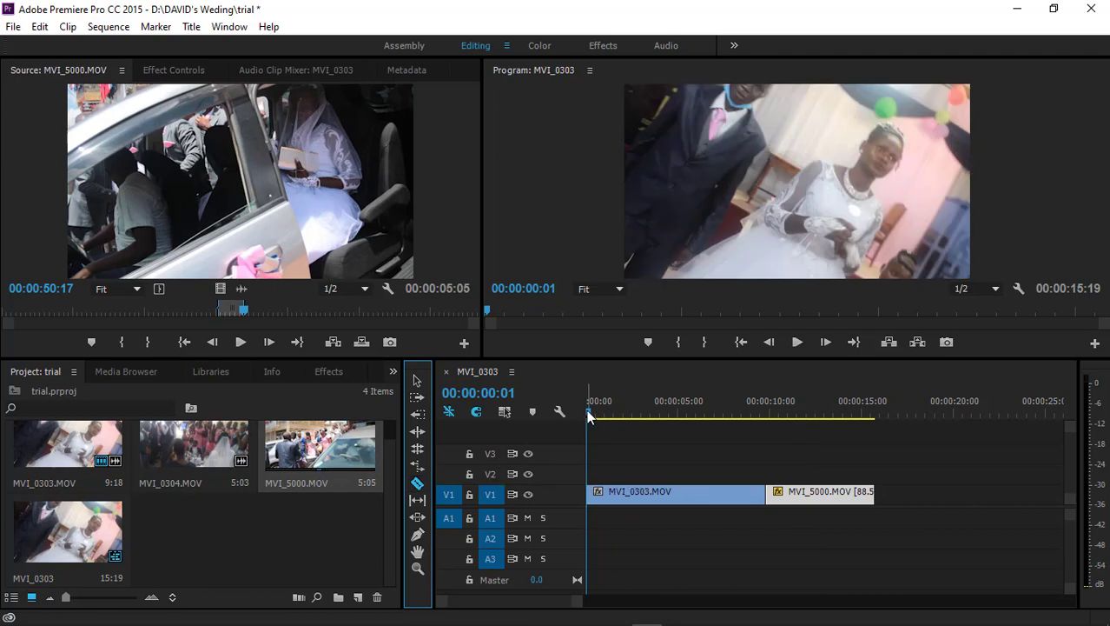
{"action": "left_click_drag", "start_coordinate": [588, 415], "coordinate": [693, 414]}
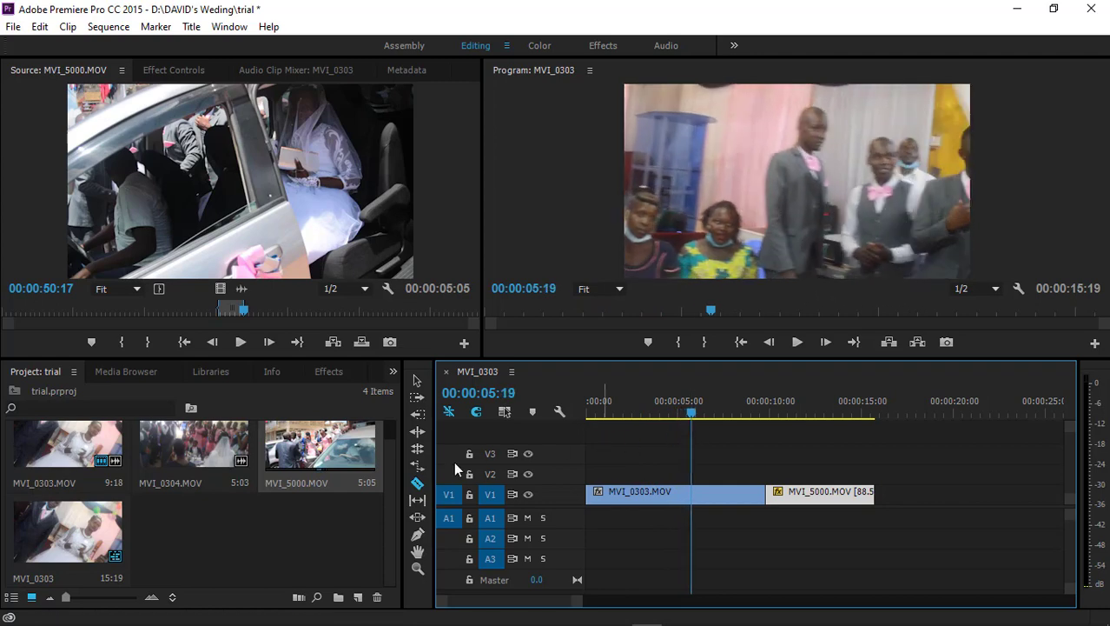
{"action": "left_click", "coordinate": [417, 483]}
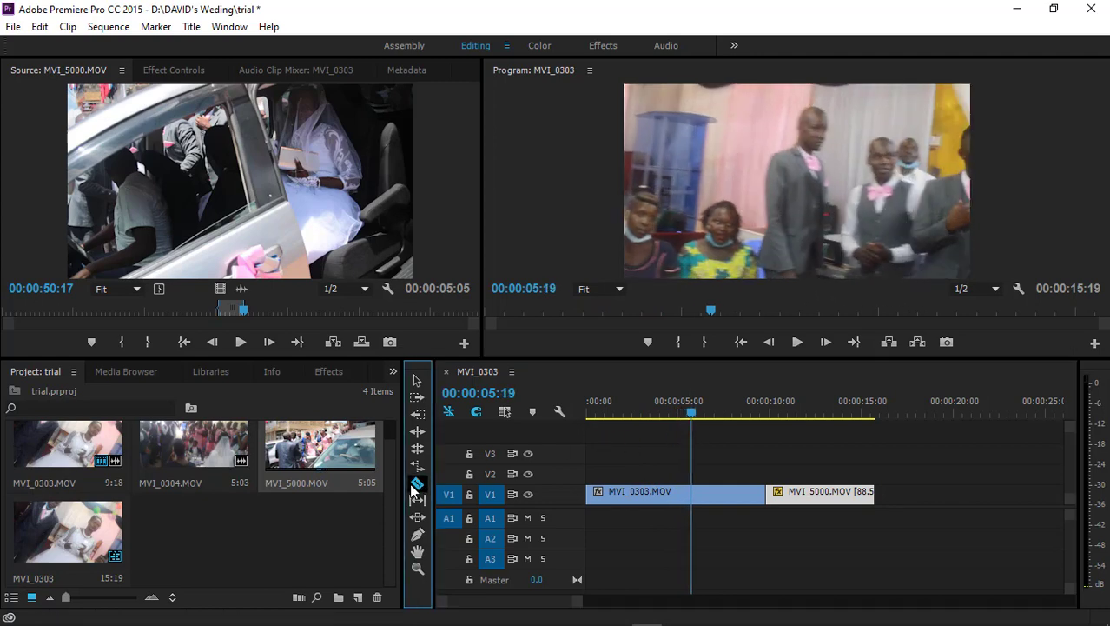
{"action": "left_click", "coordinate": [699, 493]}
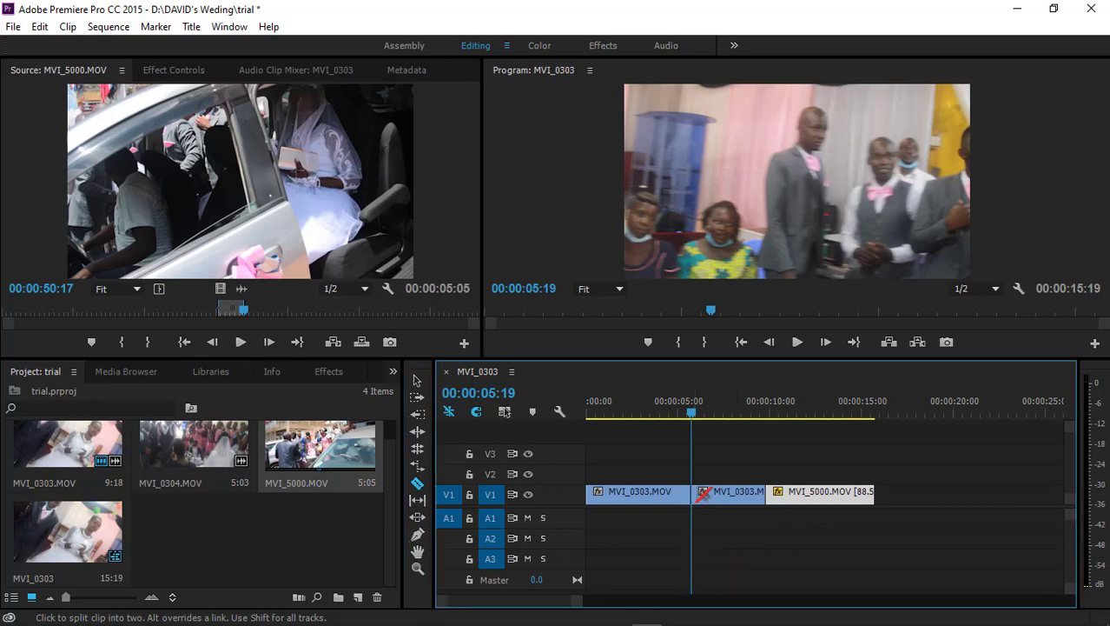
{"action": "left_click", "coordinate": [695, 417]}
{"action": "left_click", "coordinate": [704, 416]}
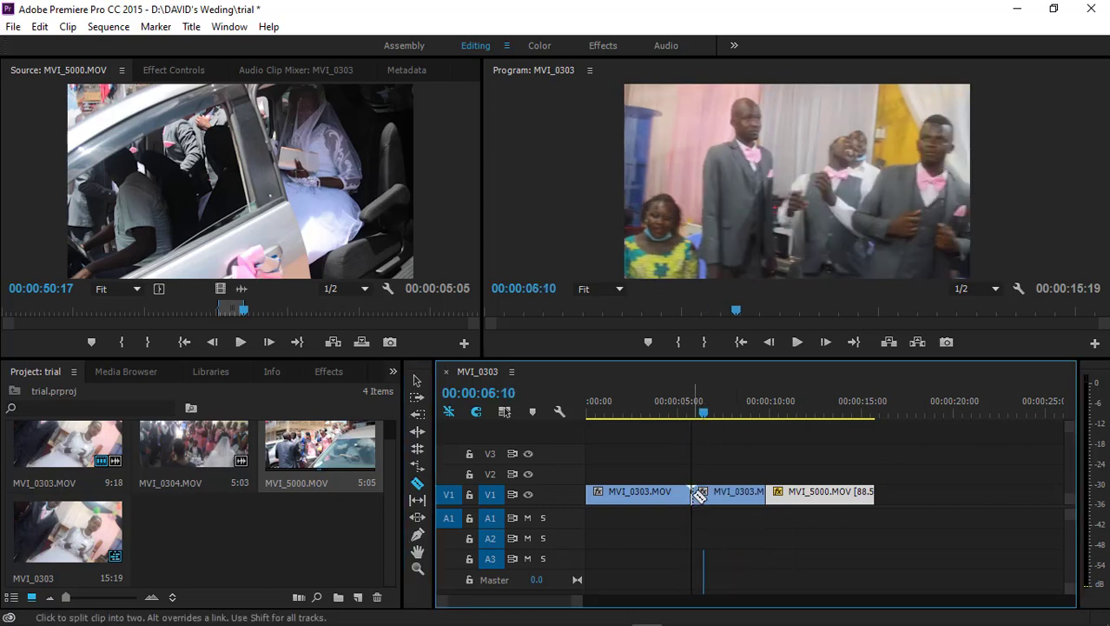
- Clear the first 5:19 piece of MVI_0303 from V1 without closing the gap
{"action": "left_click", "coordinate": [417, 380]}
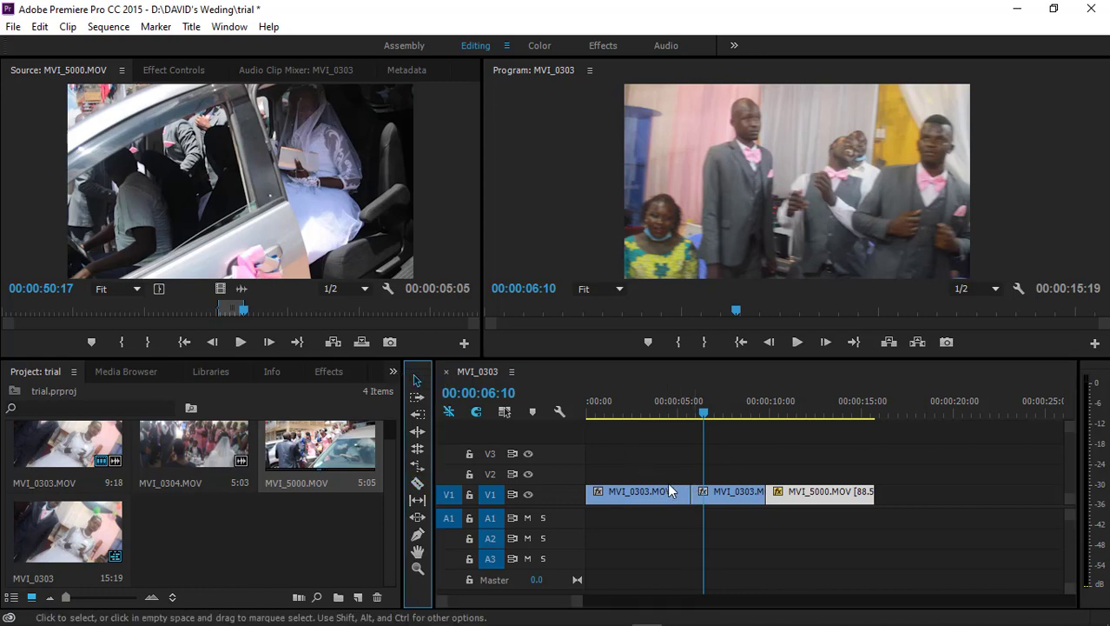
{"action": "left_click", "coordinate": [640, 494]}
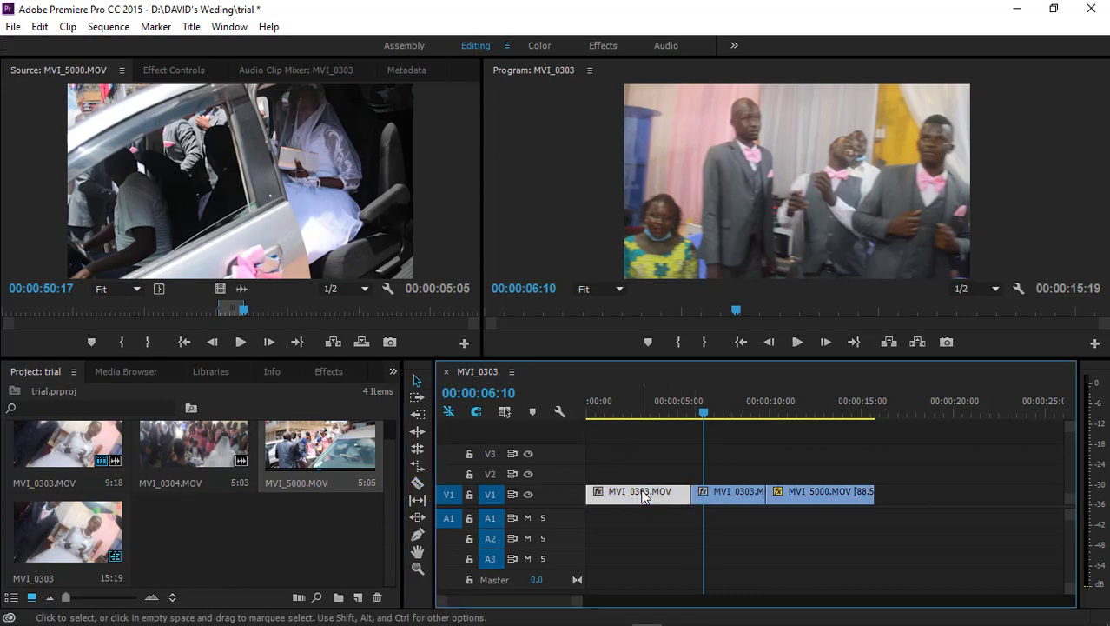
{"action": "key", "text": "Delete"}
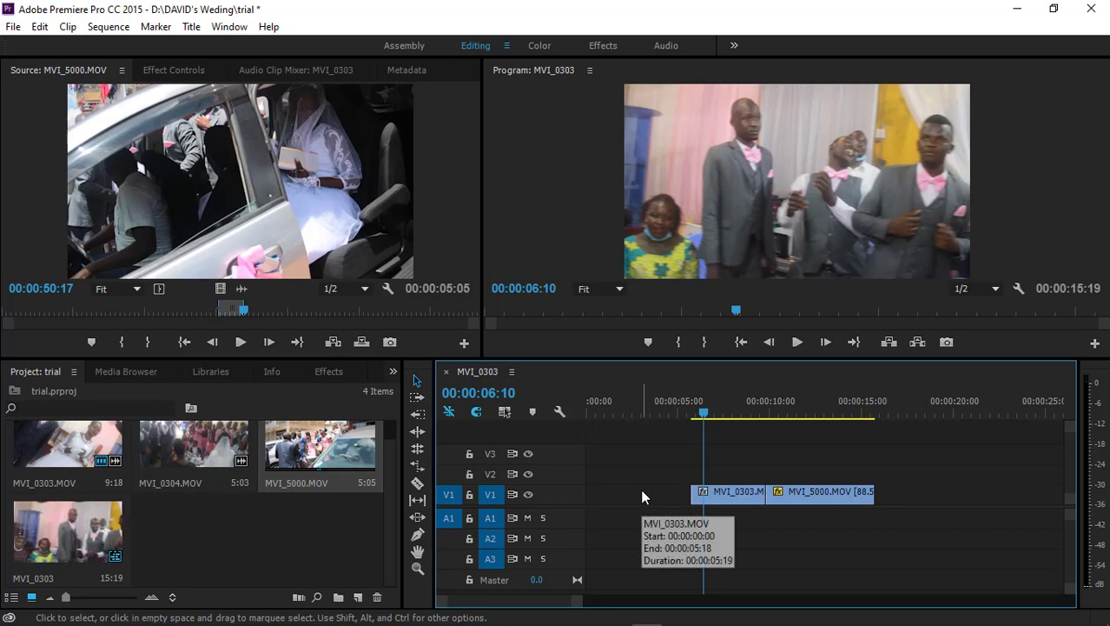
{"action": "key", "text": "ctrl+z"}
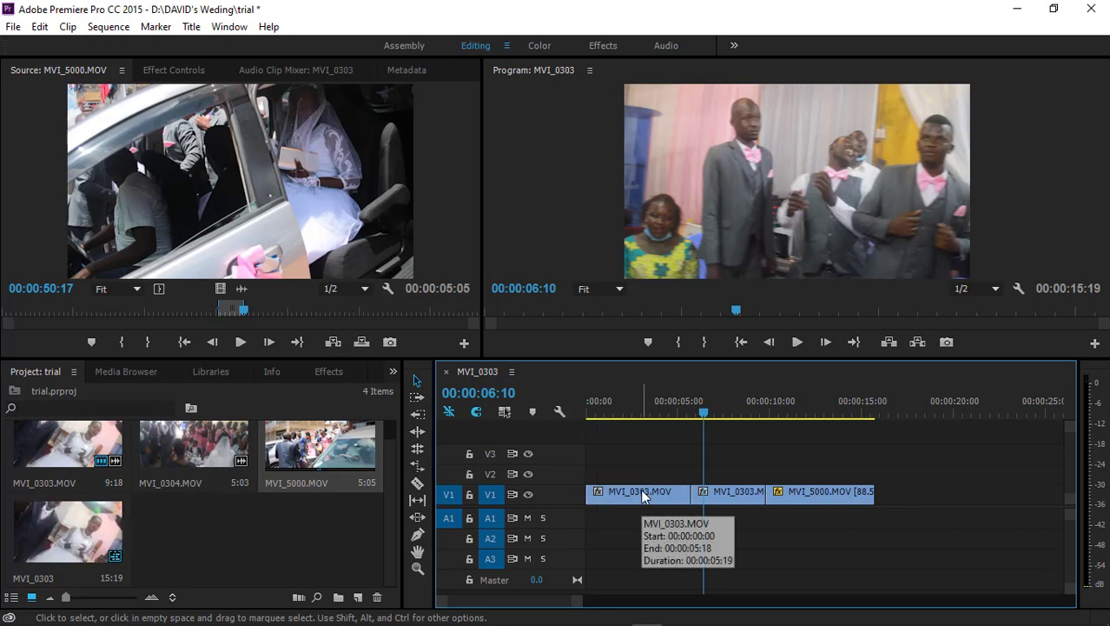
{"action": "left_click", "coordinate": [641, 490]}
{"action": "right_click", "coordinate": [642, 495]}
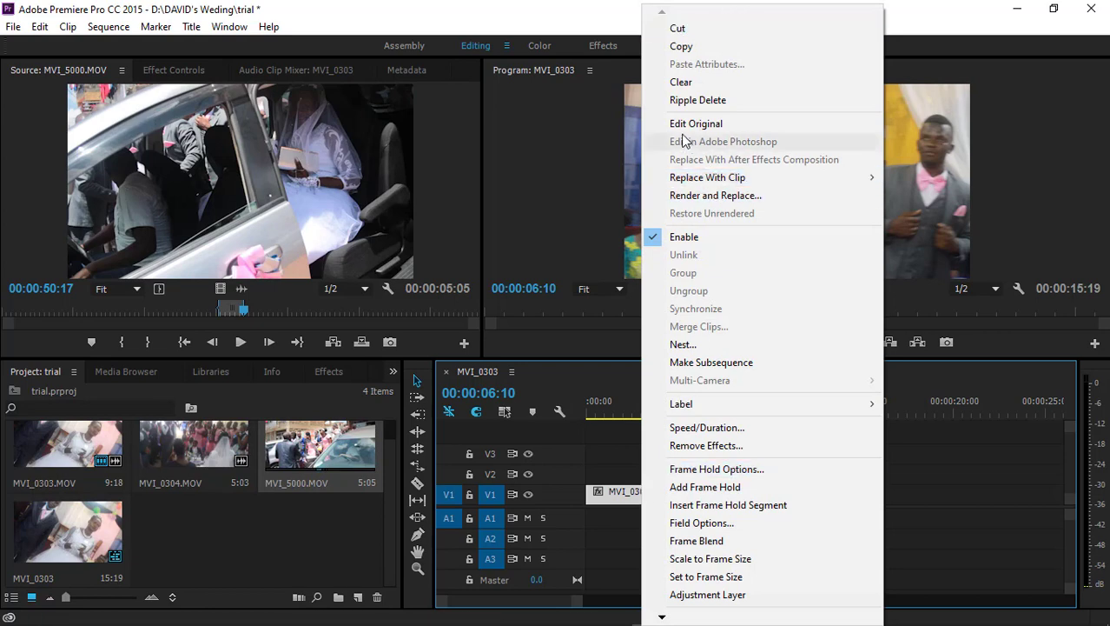
{"action": "left_click", "coordinate": [684, 81]}
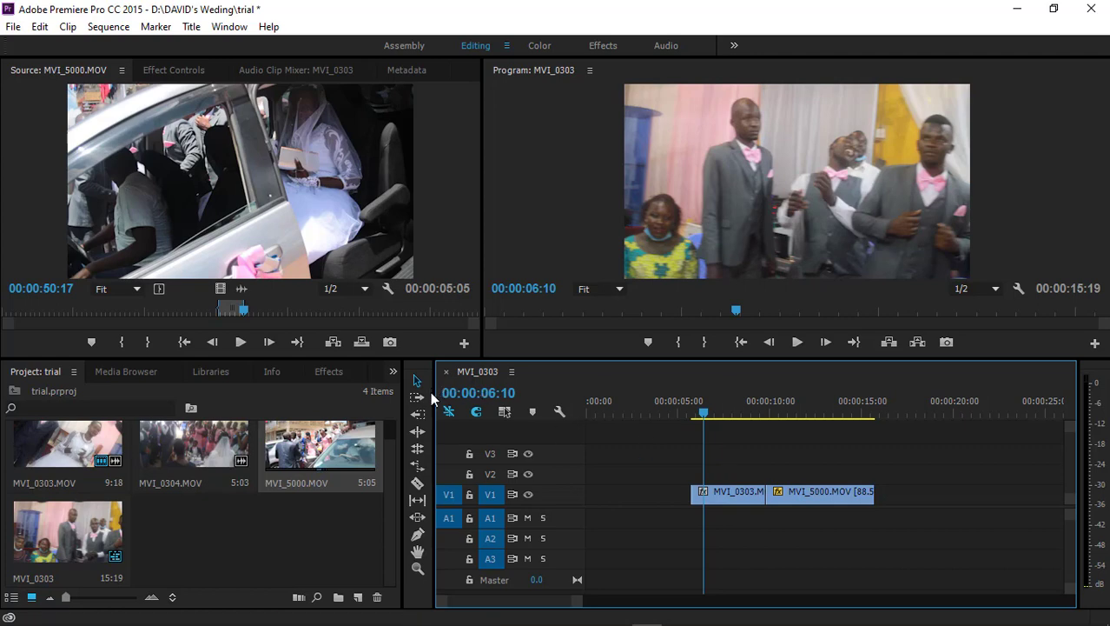
- Marquee-select the remaining MVI_0303 piece and MVI_5000, then drag both to 00:00:00:00
{"action": "mouse_move", "coordinate": [704, 413]}
{"action": "left_mouse_down"}
{"action": "mouse_move", "coordinate": [666, 419]}
{"action": "mouse_move", "coordinate": [763, 421]}
{"action": "mouse_move", "coordinate": [708, 420]}
{"action": "mouse_move", "coordinate": [734, 418]}
{"action": "mouse_move", "coordinate": [722, 420]}
{"action": "left_mouse_up"}
{"action": "left_click_drag", "start_coordinate": [893, 460], "coordinate": [728, 515]}
{"action": "left_click", "coordinate": [862, 522]}
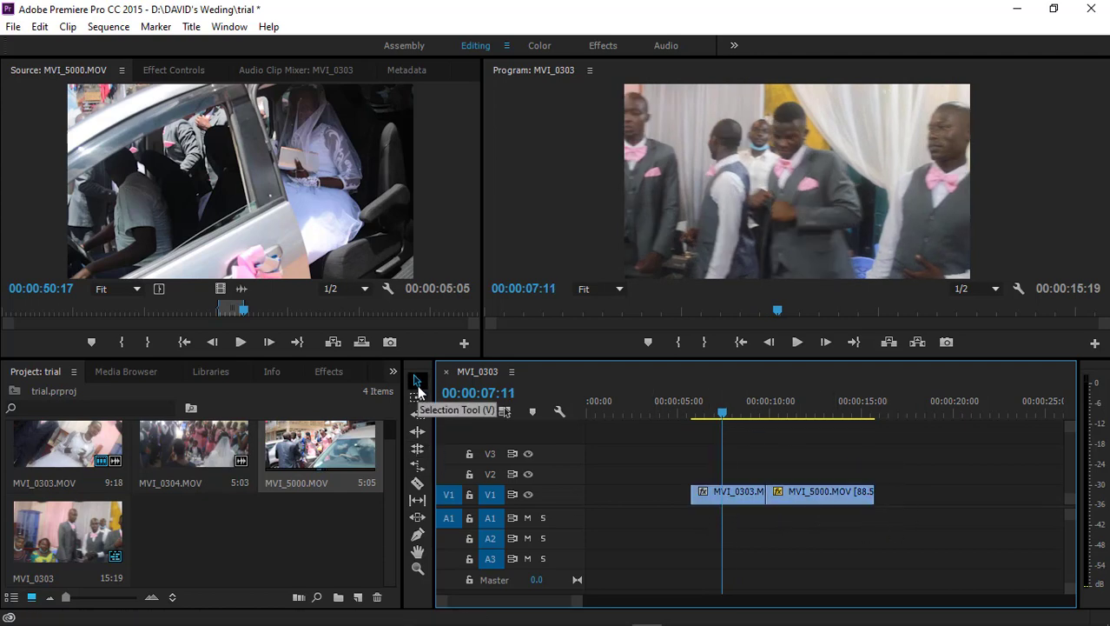
{"action": "left_click_drag", "start_coordinate": [920, 454], "coordinate": [675, 538]}
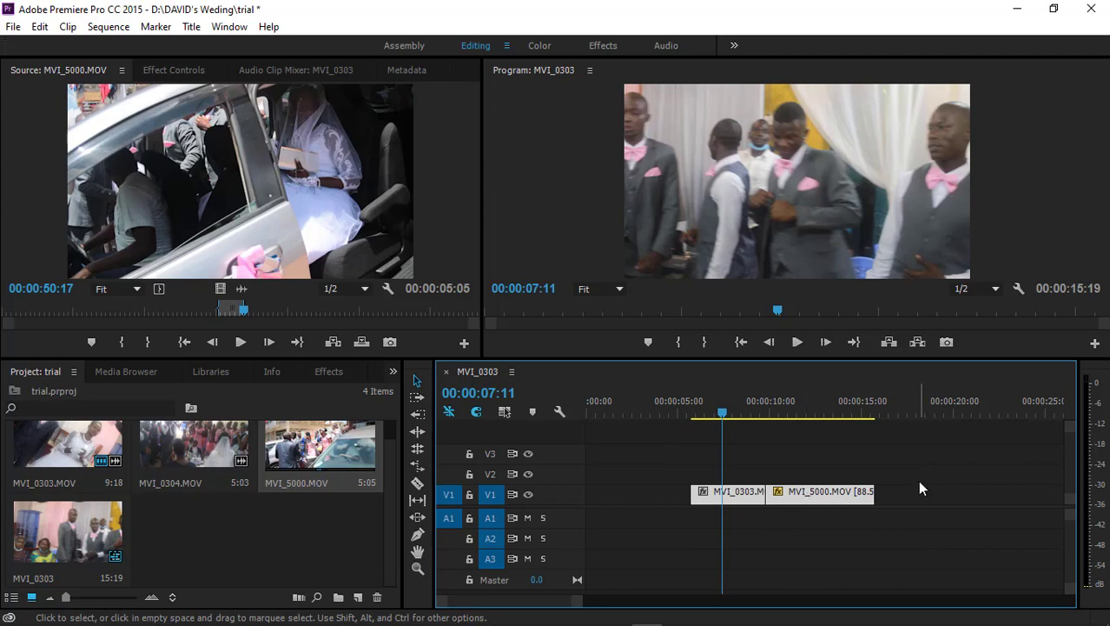
{"action": "left_click", "coordinate": [778, 500]}
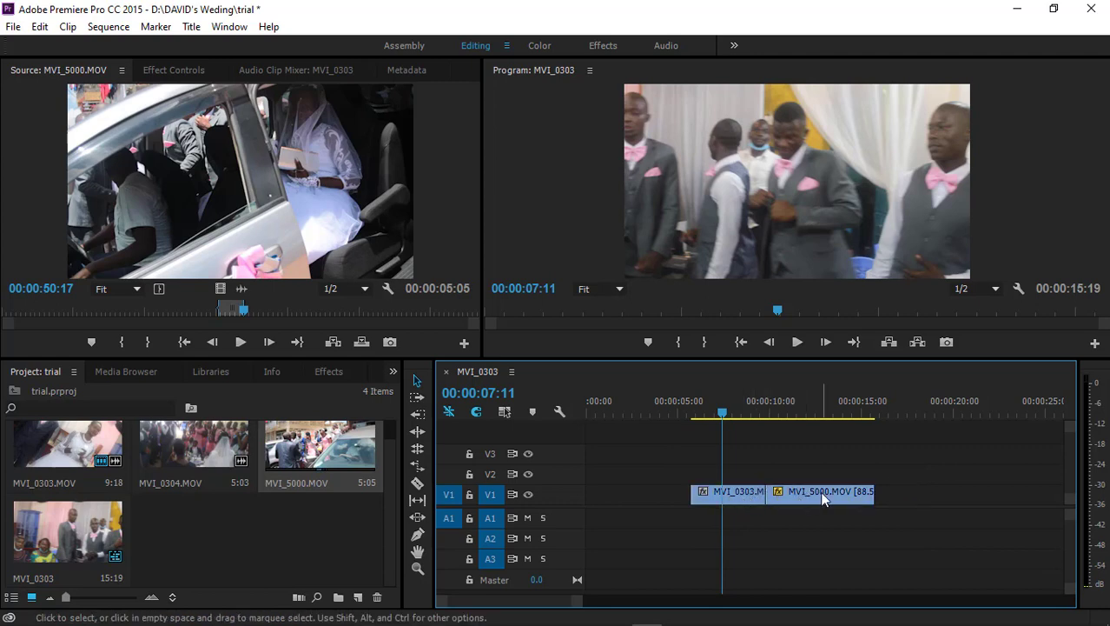
{"action": "left_click_drag", "start_coordinate": [895, 448], "coordinate": [703, 539]}
{"action": "left_click_drag", "start_coordinate": [828, 493], "coordinate": [722, 500]}
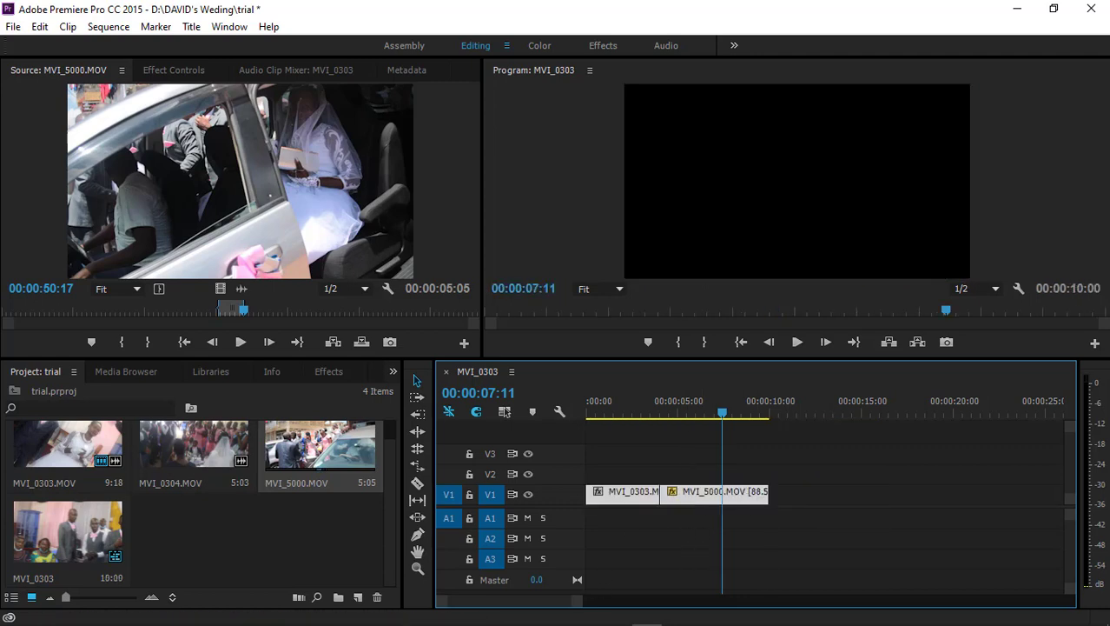
{"action": "left_click_drag", "start_coordinate": [609, 405], "coordinate": [575, 410]}
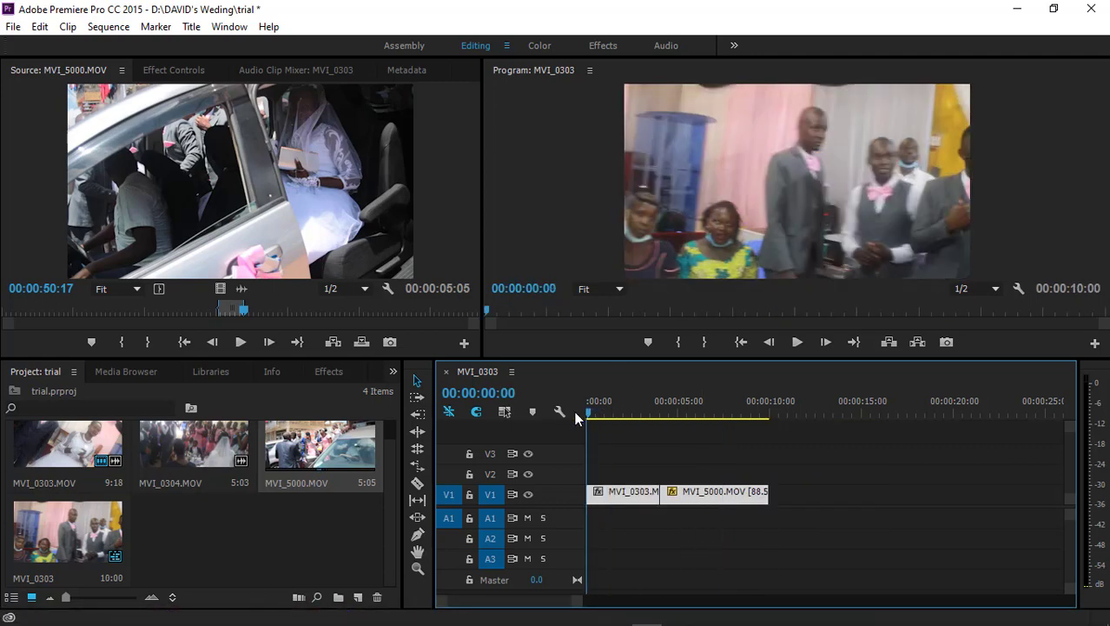
- Play back the 10:00 sequence, then return the playhead to the start
{"action": "key", "text": "space"}
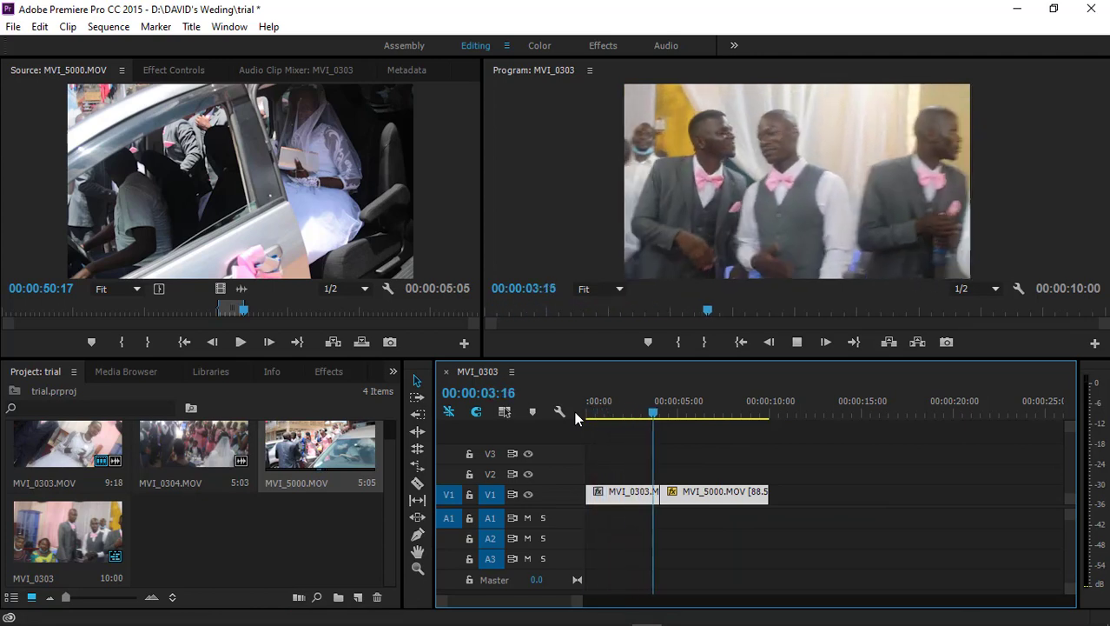
{"action": "key", "text": "space"}
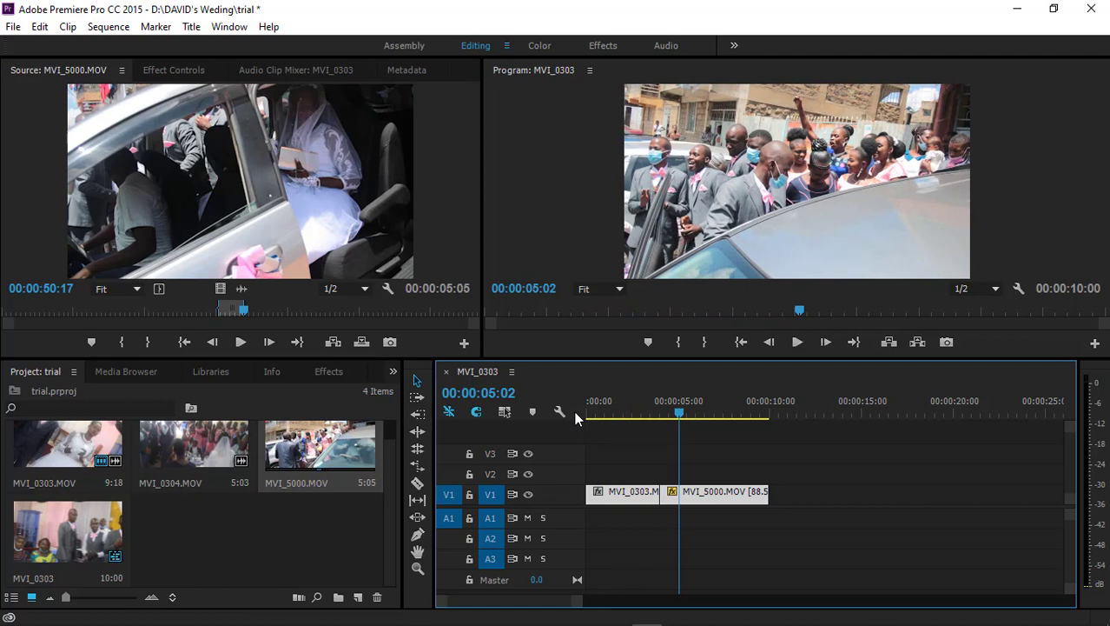
{"action": "left_click_drag", "start_coordinate": [678, 411], "coordinate": [583, 410]}
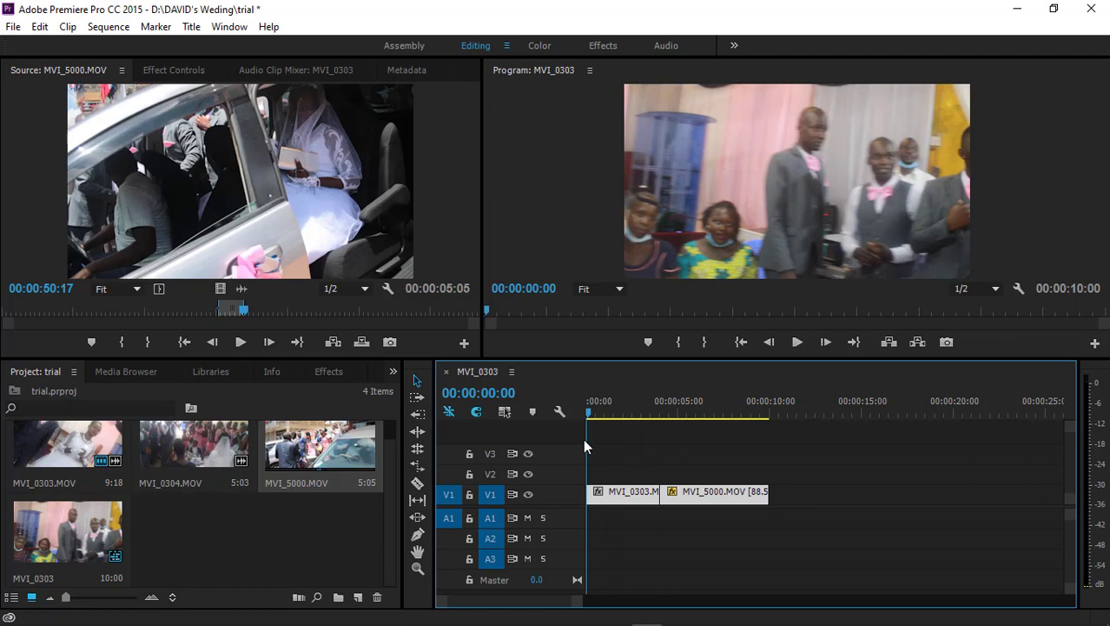
{"action": "left_click", "coordinate": [417, 483]}
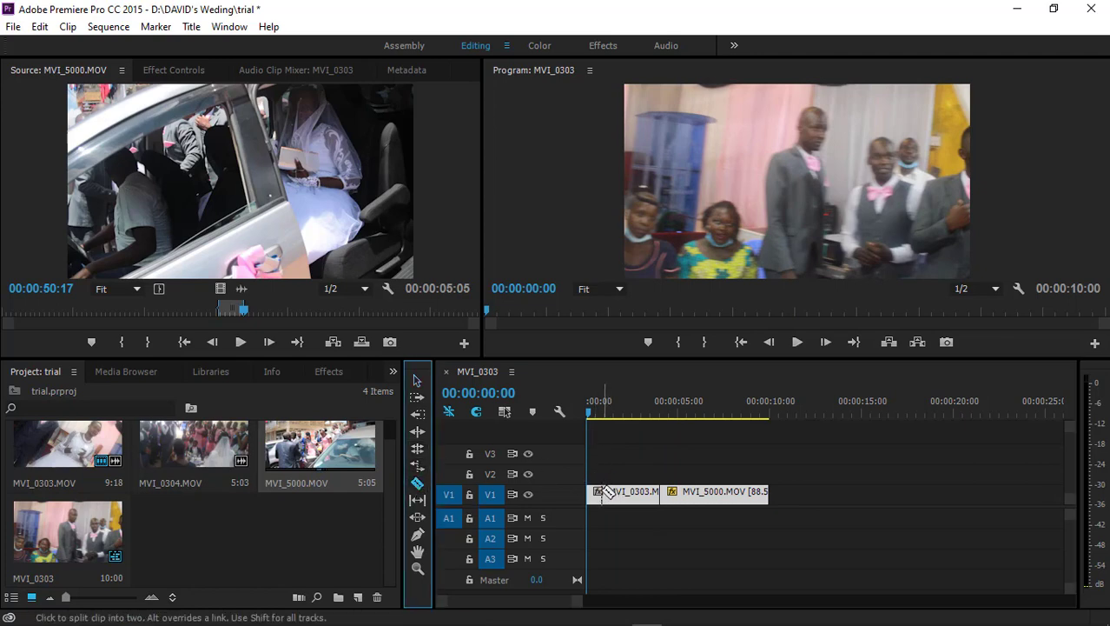
{"action": "left_click", "coordinate": [601, 493]}
{"action": "left_click", "coordinate": [614, 493]}
{"action": "left_click", "coordinate": [630, 493]}
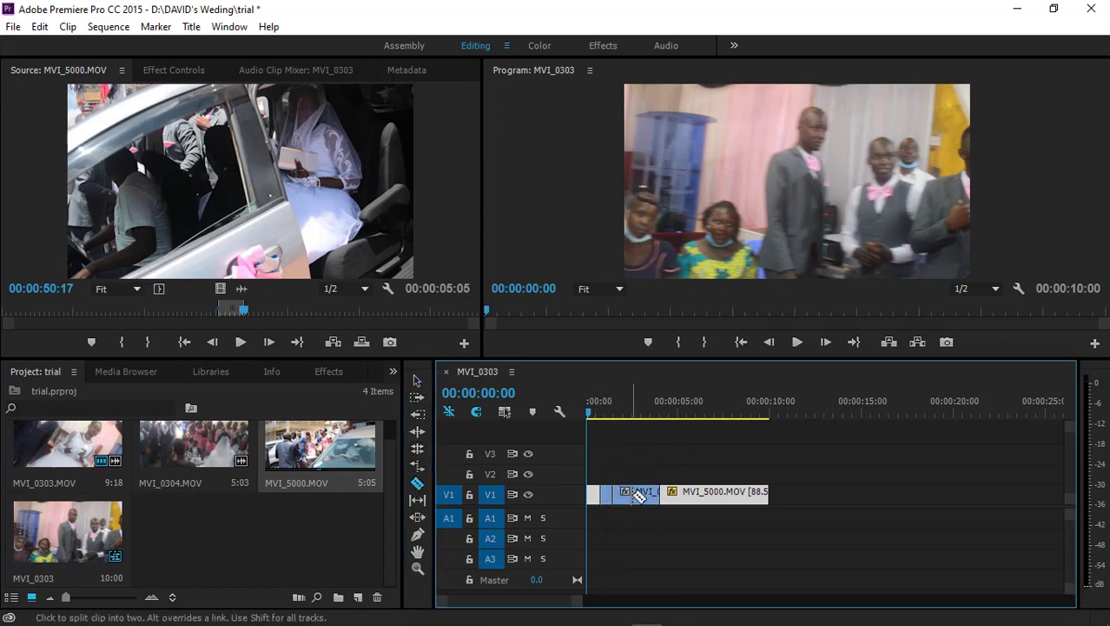
{"action": "left_click", "coordinate": [644, 494]}
{"action": "left_click", "coordinate": [681, 494]}
{"action": "left_click", "coordinate": [714, 494]}
{"action": "left_click", "coordinate": [731, 493]}
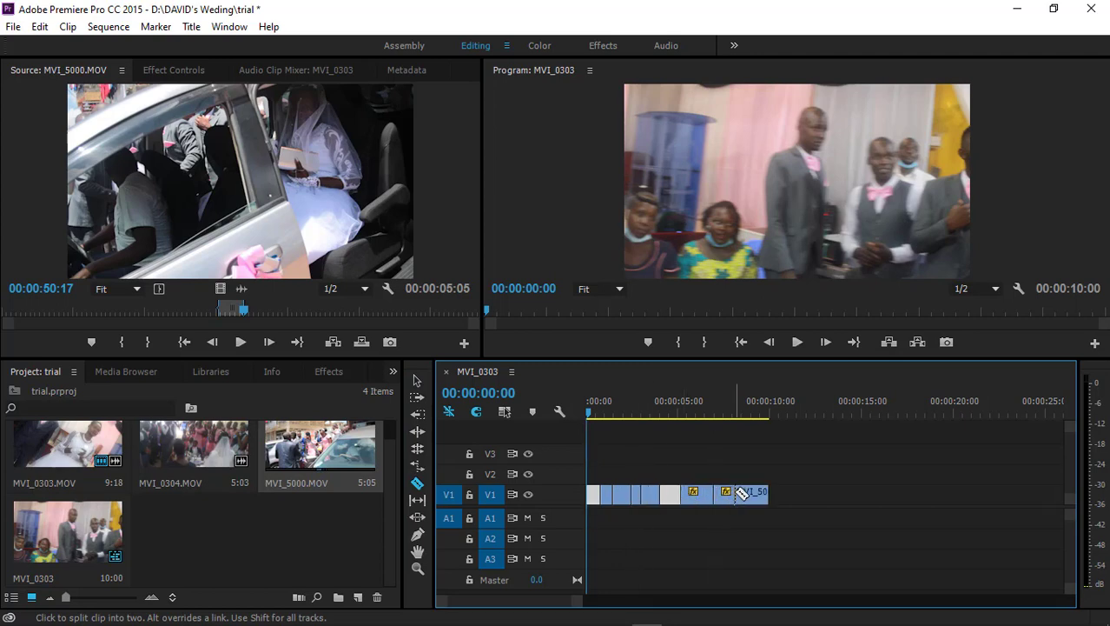
{"action": "left_click", "coordinate": [744, 493]}
{"action": "left_click", "coordinate": [695, 494]}
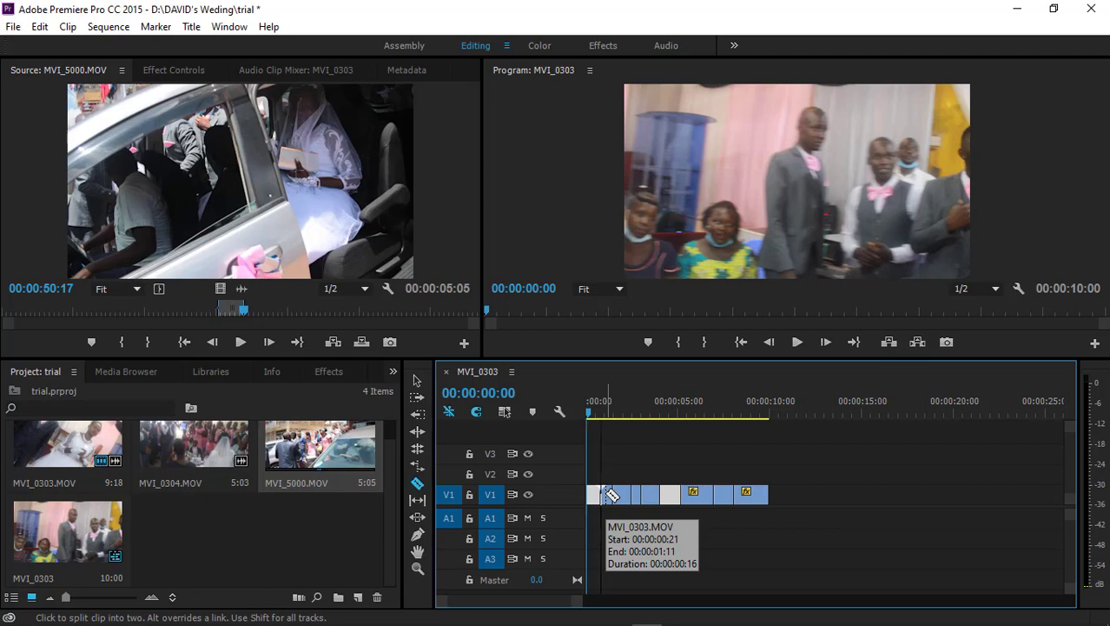
{"action": "key", "text": "ctrl+z"}
{"action": "key", "text": "ctrl+z"}
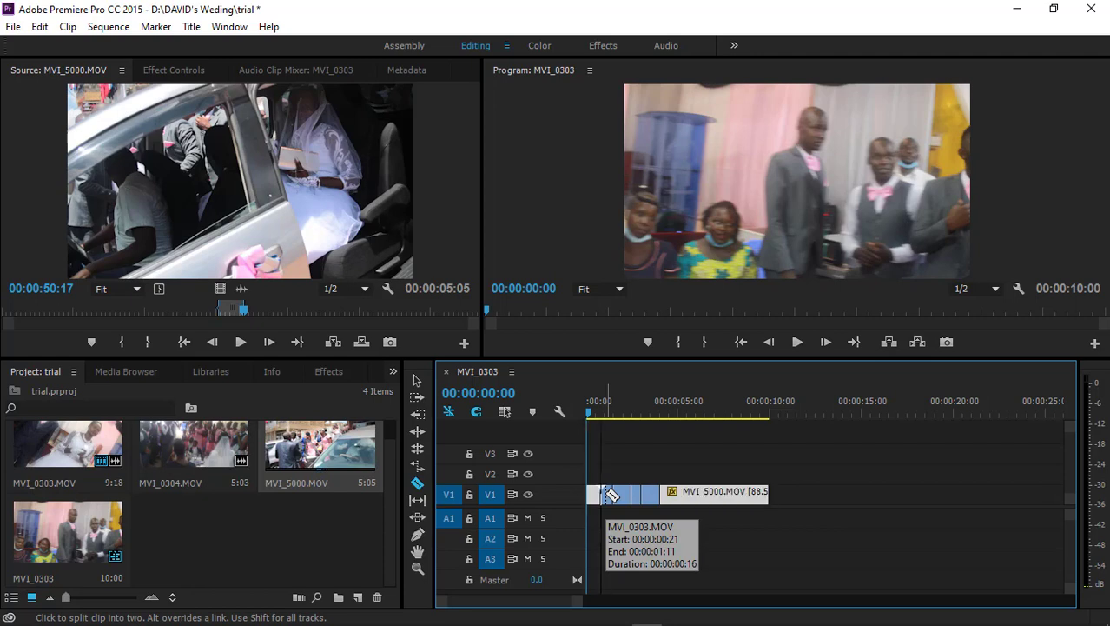
{"action": "key", "text": "ctrl+z"}
{"action": "key", "text": "ctrl+z"}
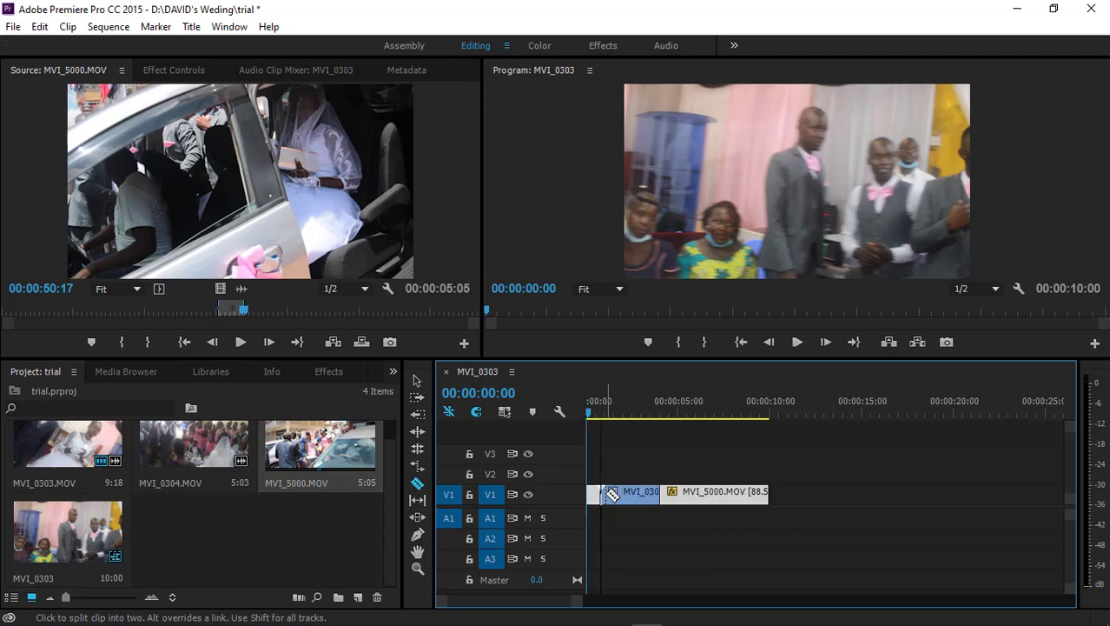
{"action": "key", "text": "ctrl+z"}
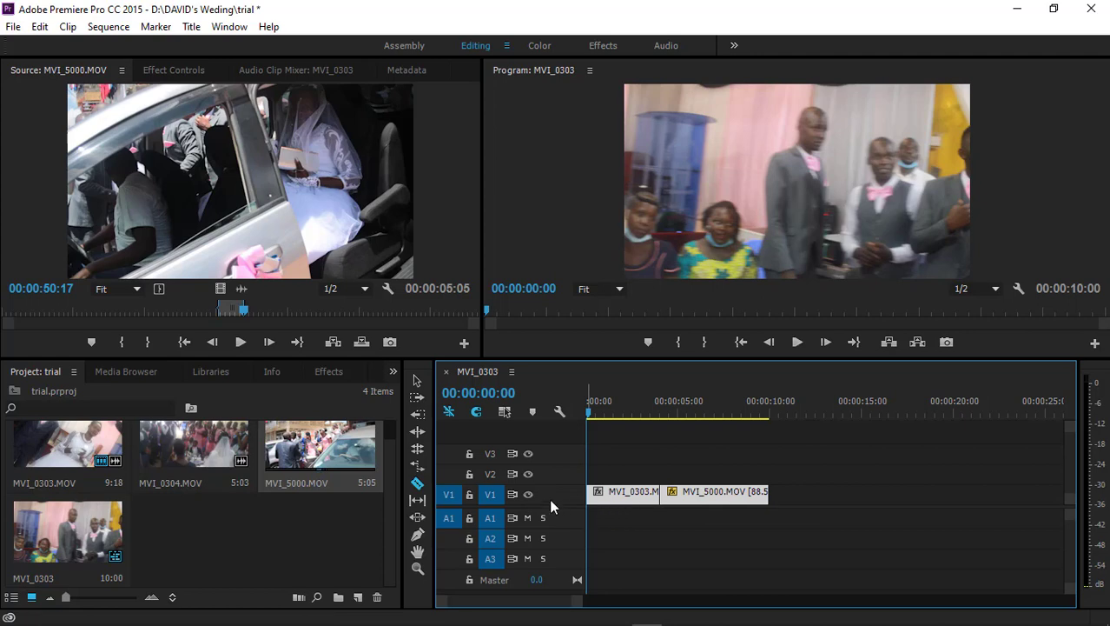
- Cut a short middle piece out of MVI_5000, delete it, and ripple-delete the gap so the sequence runs 9:00
{"action": "left_click", "coordinate": [705, 493]}
{"action": "left_click", "coordinate": [723, 493]}
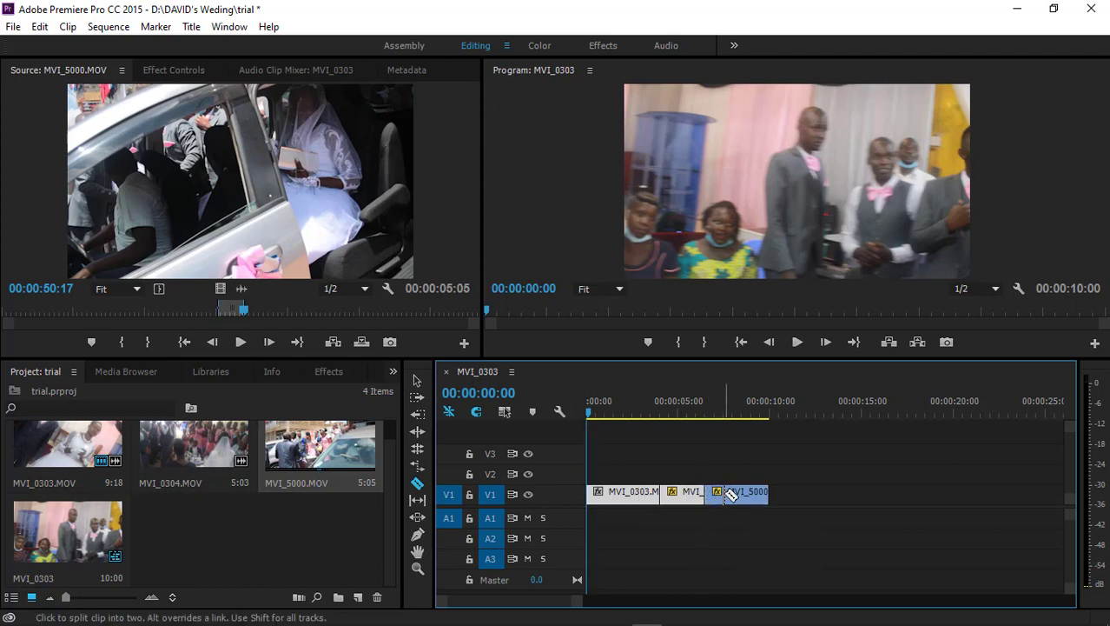
{"action": "left_click", "coordinate": [417, 381]}
{"action": "left_click", "coordinate": [713, 493]}
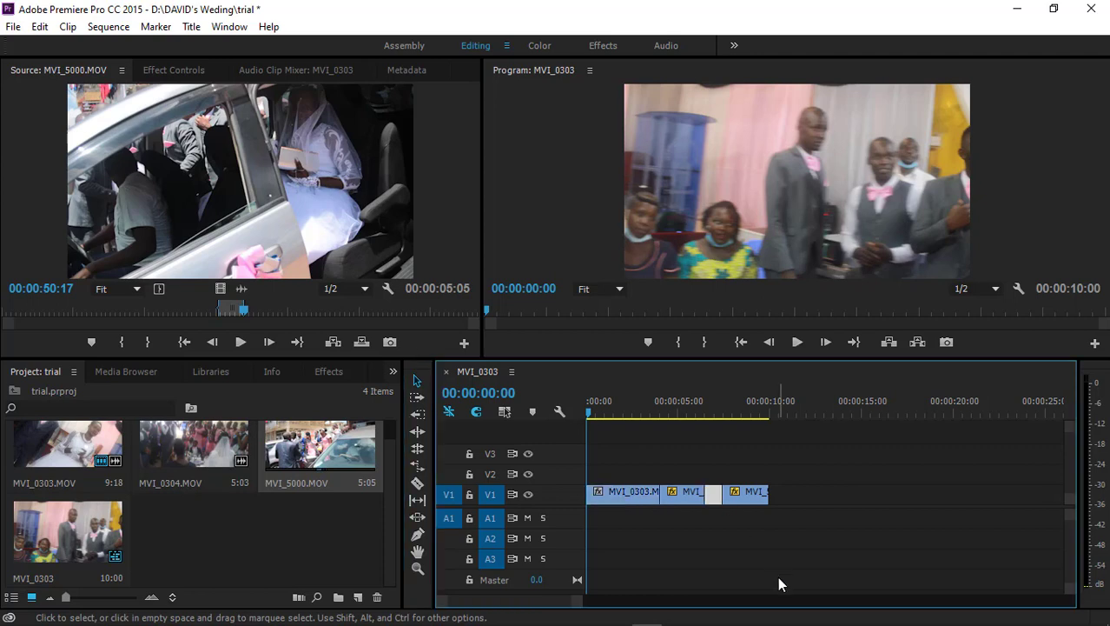
{"action": "key", "text": "Delete"}
{"action": "right_click", "coordinate": [712, 496]}
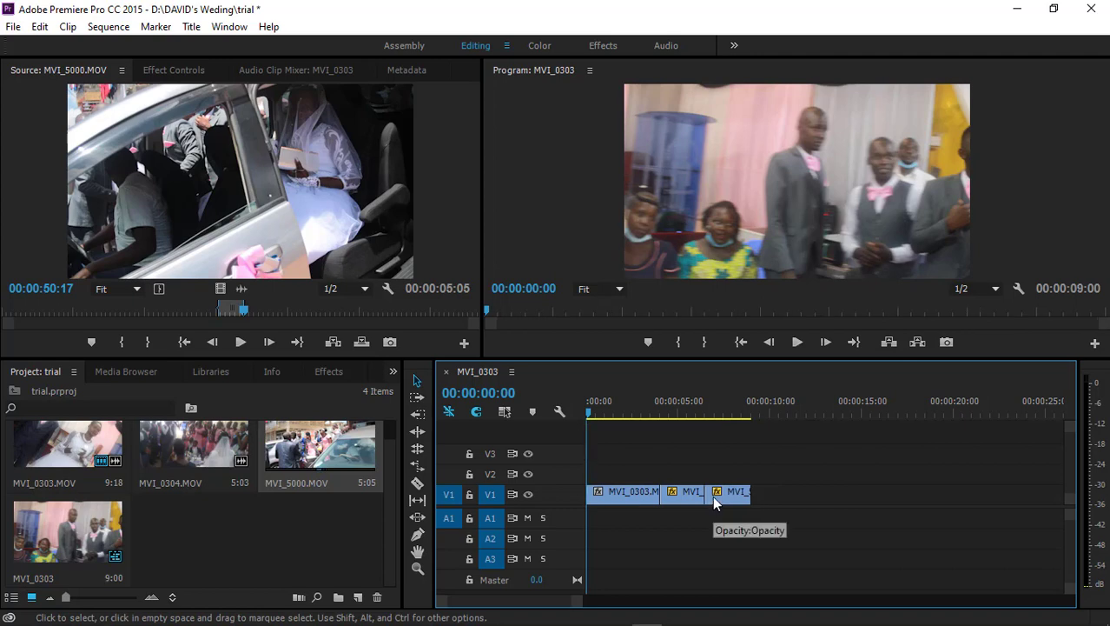
{"action": "left_click", "coordinate": [734, 530]}
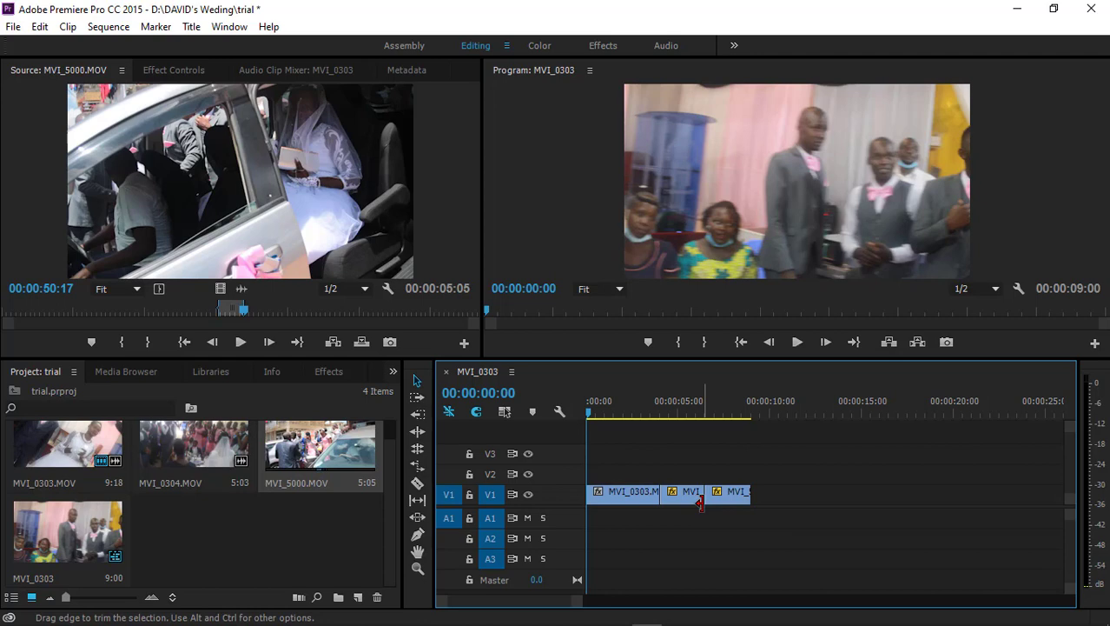
- Slip the middle MVI_5000 clip's footage by 3 frames and play from 00:00:03:19 to review
{"action": "left_click", "coordinate": [417, 502]}
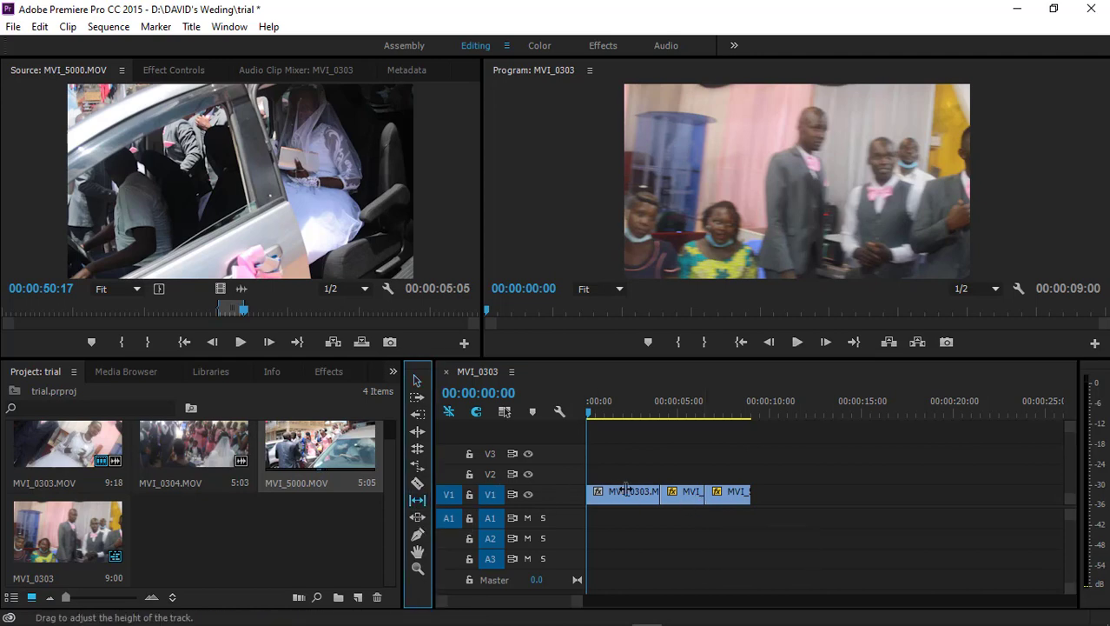
{"action": "left_click_drag", "start_coordinate": [662, 494], "coordinate": [622, 471]}
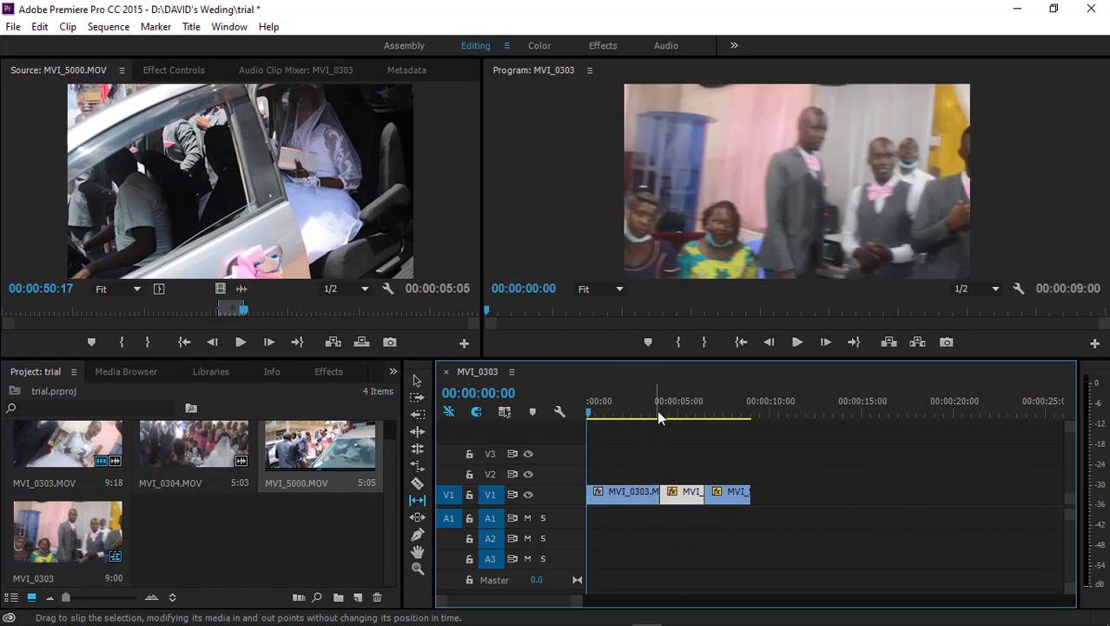
{"action": "left_click", "coordinate": [655, 405]}
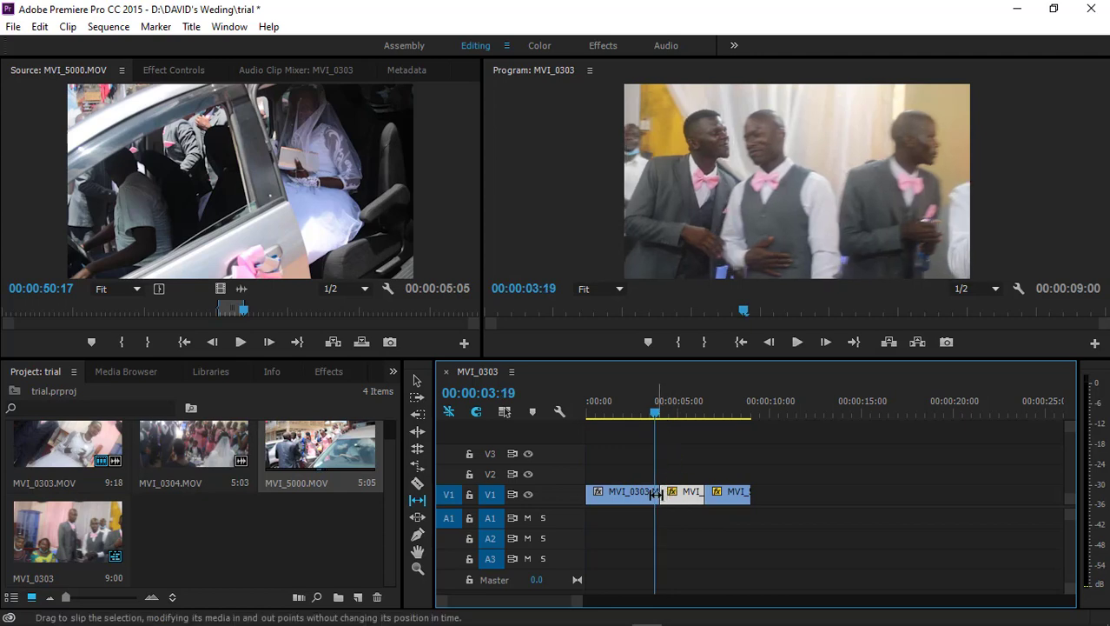
{"action": "key", "text": "space"}
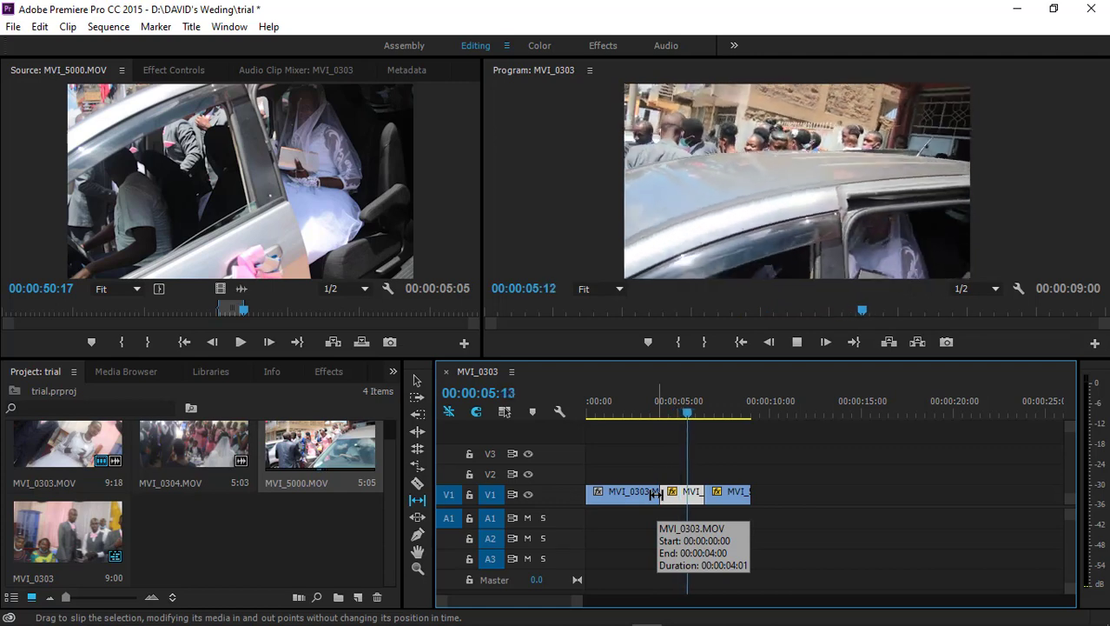
{"action": "key", "text": "space"}
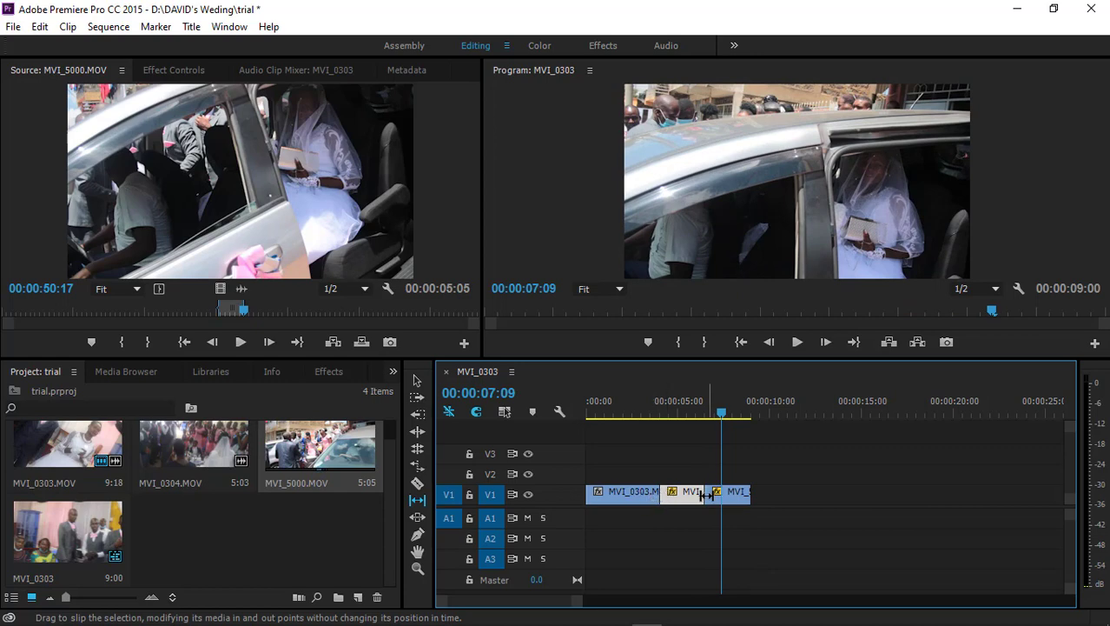
- Slip the middle clip further to 11 frames, review from 00:00:06:03, and rewind to the start
{"action": "left_click_drag", "start_coordinate": [704, 493], "coordinate": [711, 493]}
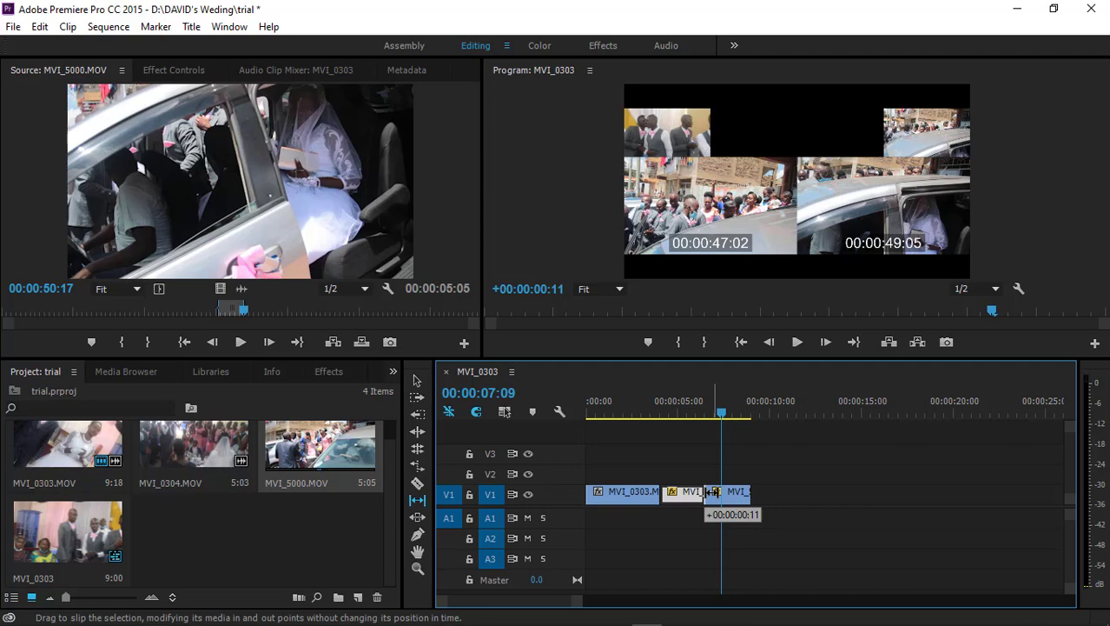
{"action": "left_click_drag", "start_coordinate": [711, 493], "coordinate": [711, 493]}
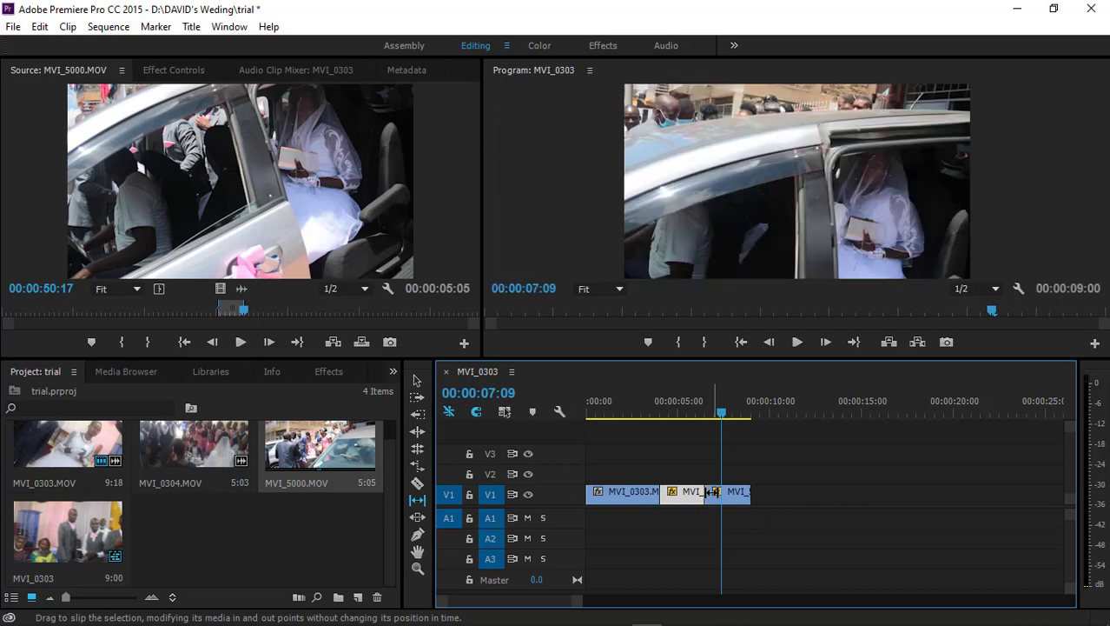
{"action": "left_click", "coordinate": [700, 415]}
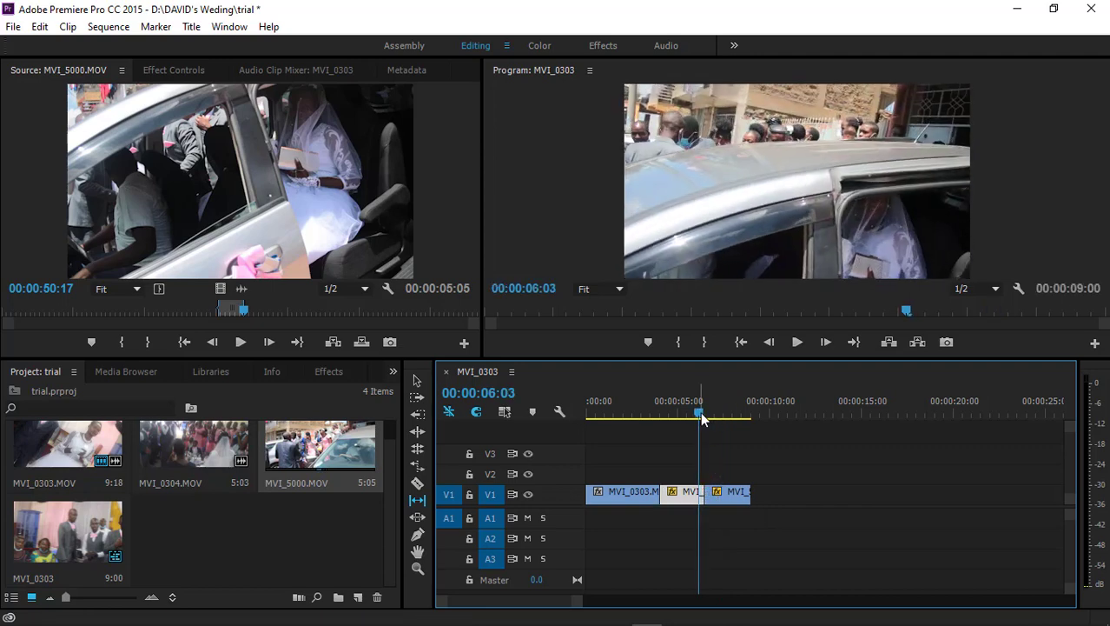
{"action": "key", "text": "space"}
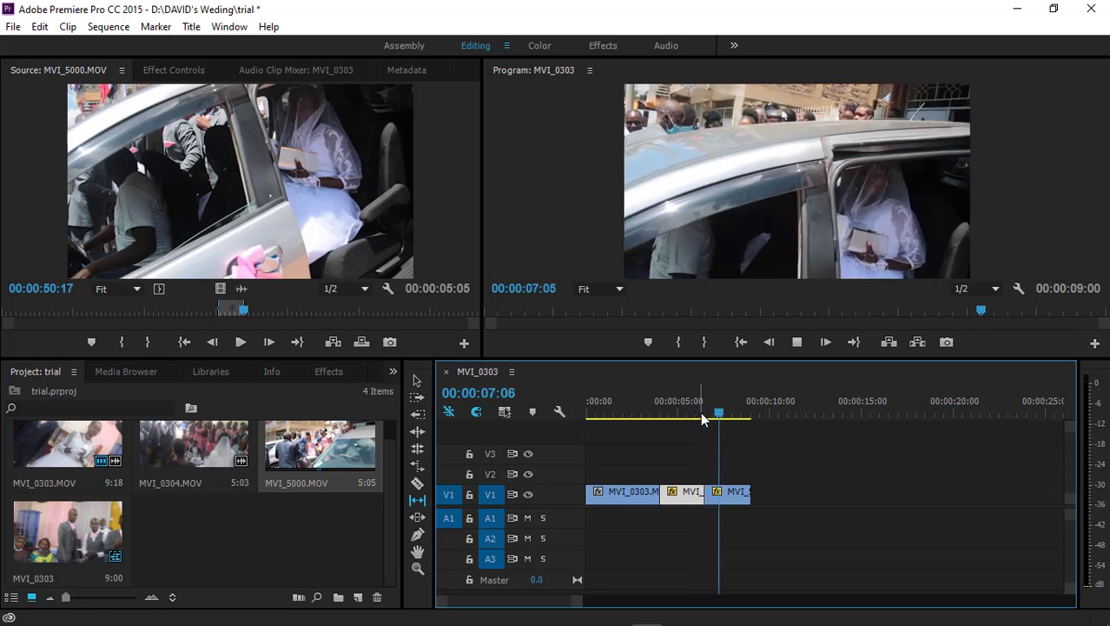
{"action": "left_click", "coordinate": [702, 415]}
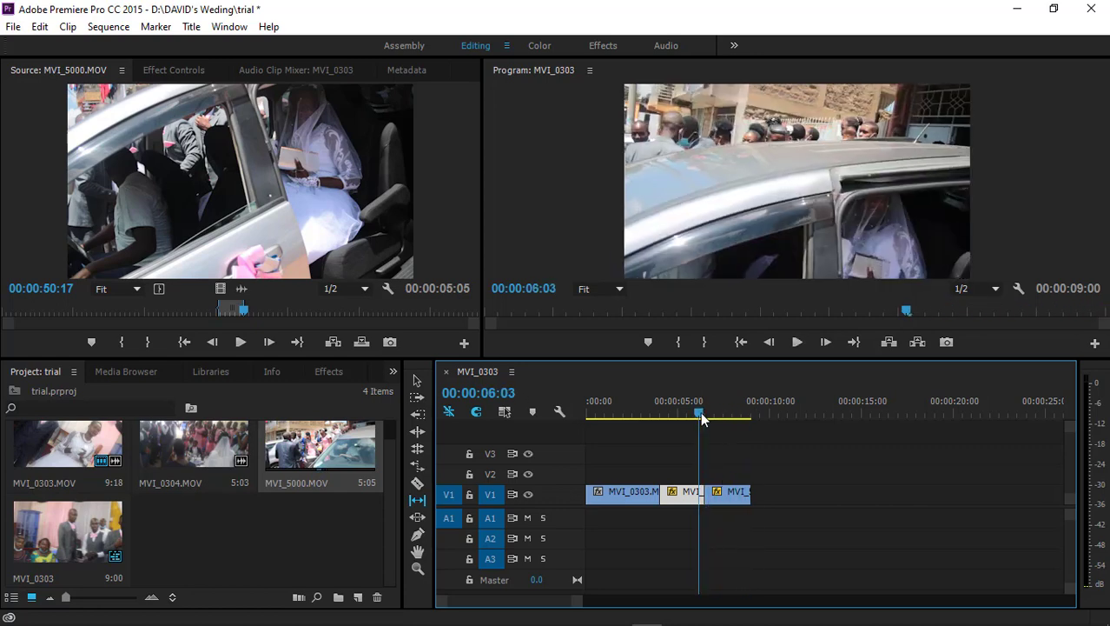
{"action": "left_click_drag", "start_coordinate": [702, 417], "coordinate": [577, 420]}
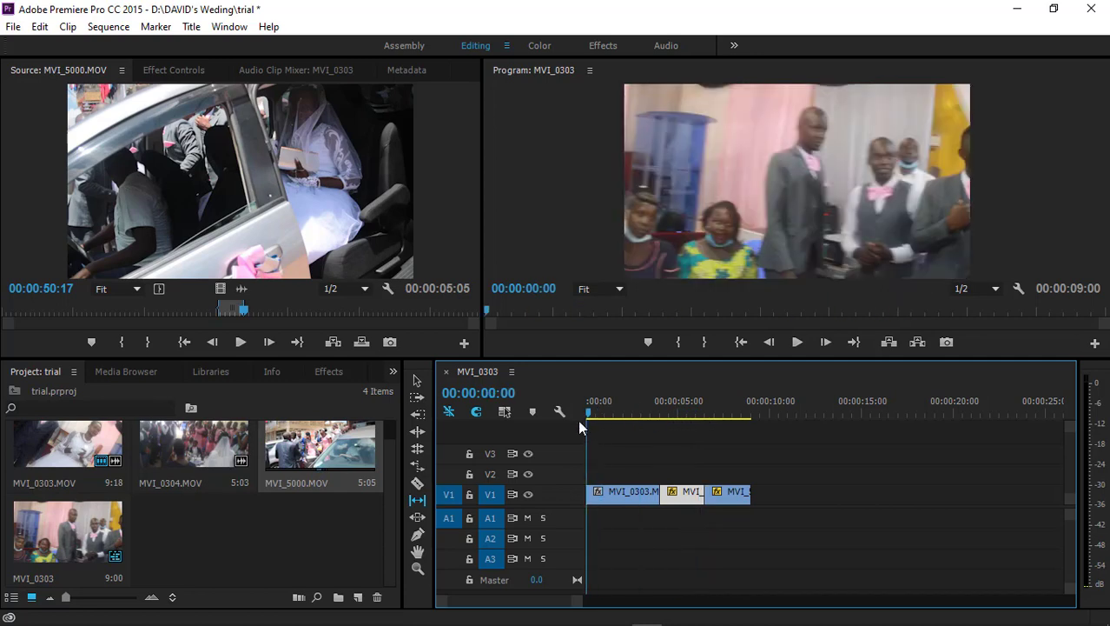
- Try sliding the middle and second V1 clips, then slide the first clip back to the sequence start
{"action": "left_click", "coordinate": [419, 519]}
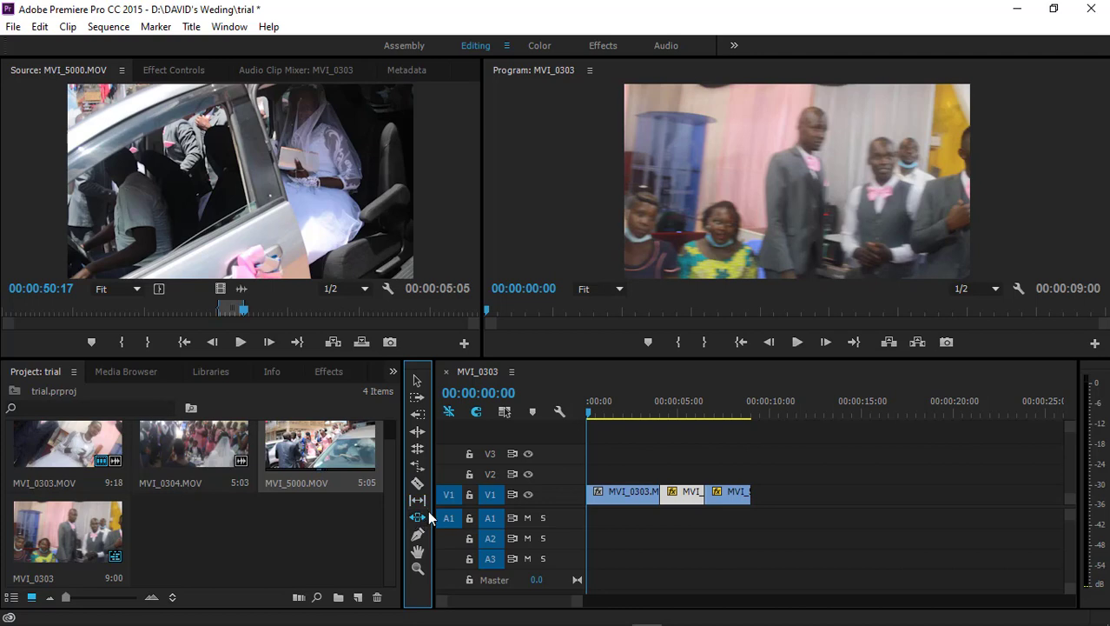
{"action": "left_click_drag", "start_coordinate": [656, 492], "coordinate": [680, 493]}
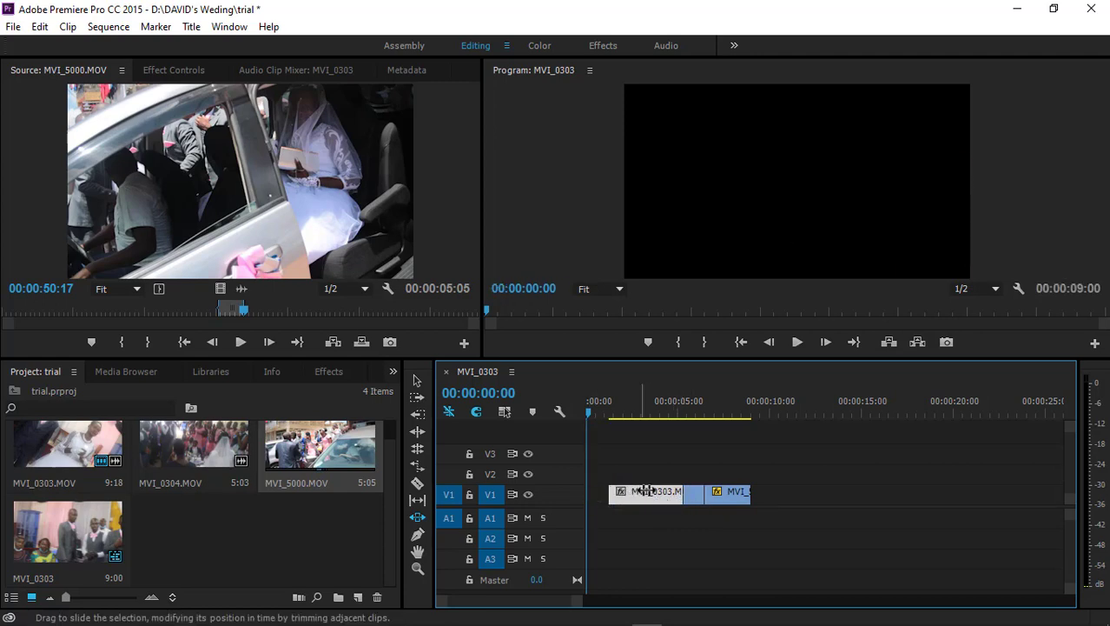
{"action": "left_click", "coordinate": [730, 493]}
{"action": "left_click_drag", "start_coordinate": [734, 493], "coordinate": [793, 493]}
{"action": "left_click", "coordinate": [637, 492]}
{"action": "left_click_drag", "start_coordinate": [637, 493], "coordinate": [616, 493]}
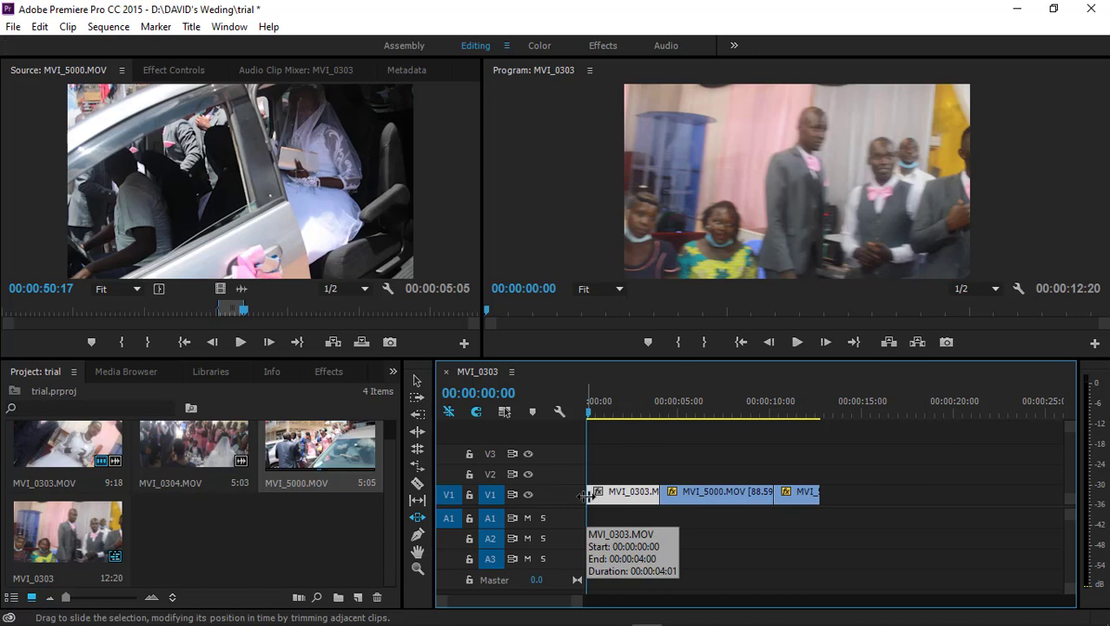
- Slide the last clip left and MVI_5000 right, lengthening MVI_0303 so the sequence runs 10:23
{"action": "left_click_drag", "start_coordinate": [611, 491], "coordinate": [619, 491]}
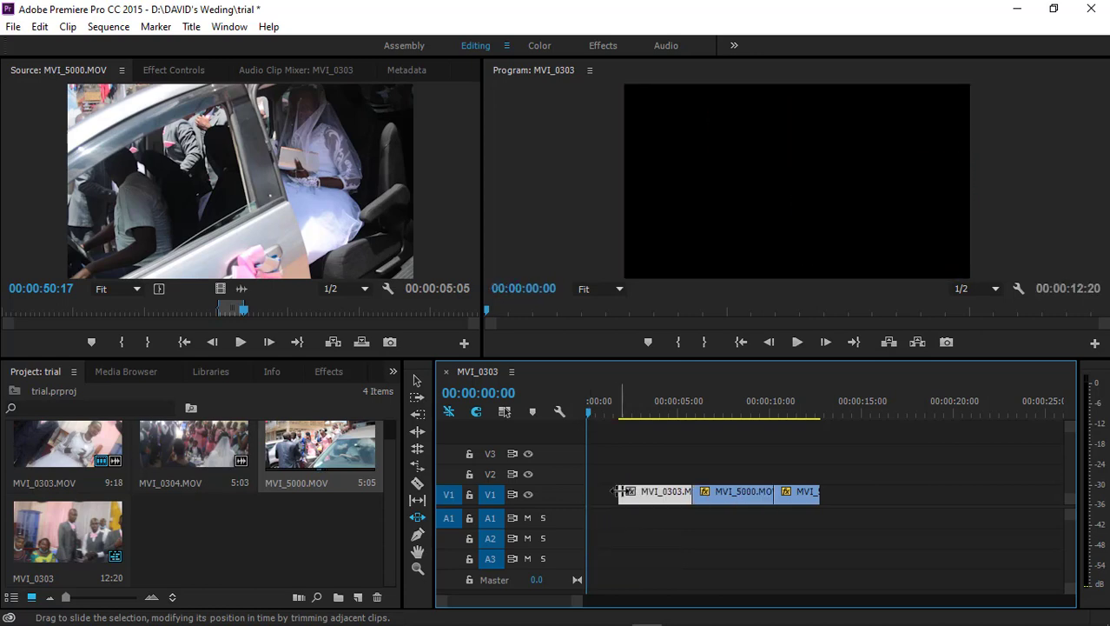
{"action": "left_click", "coordinate": [820, 492]}
{"action": "left_click_drag", "start_coordinate": [820, 492], "coordinate": [784, 492]}
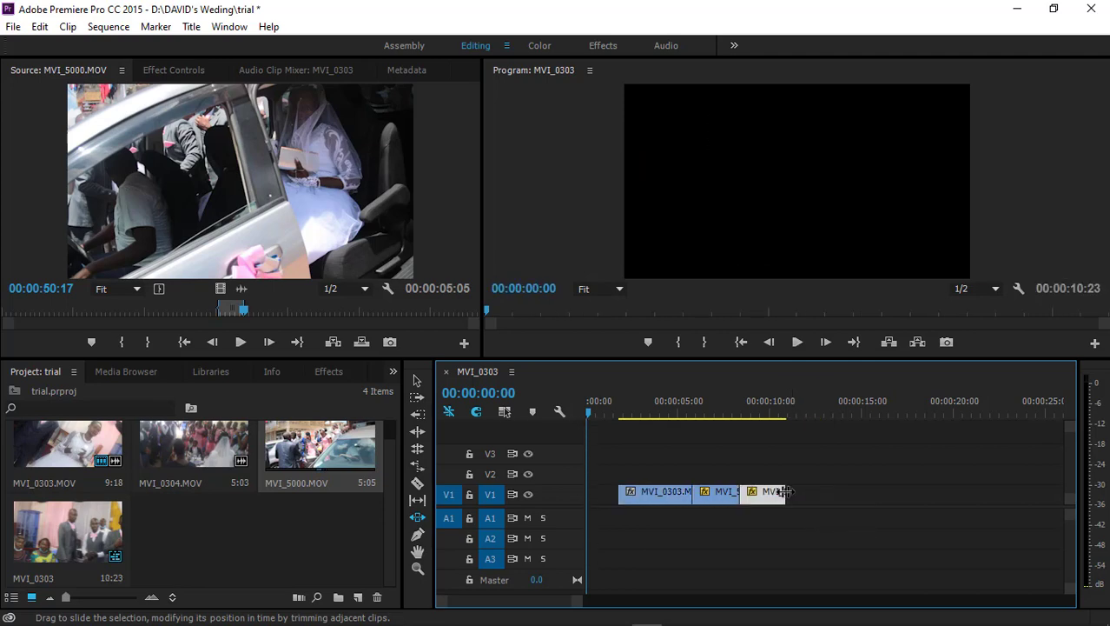
{"action": "left_click", "coordinate": [661, 492]}
{"action": "mouse_move", "coordinate": [661, 492]}
{"action": "left_mouse_down"}
{"action": "mouse_move", "coordinate": [621, 492]}
{"action": "mouse_move", "coordinate": [642, 491]}
{"action": "left_mouse_up"}
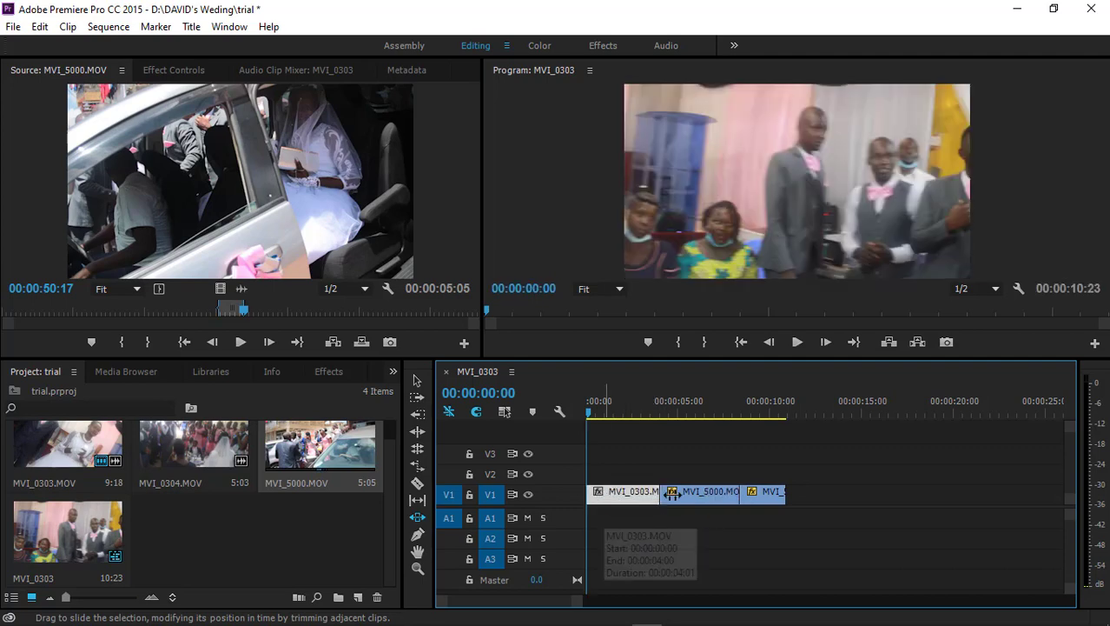
{"action": "left_click_drag", "start_coordinate": [708, 492], "coordinate": [747, 492]}
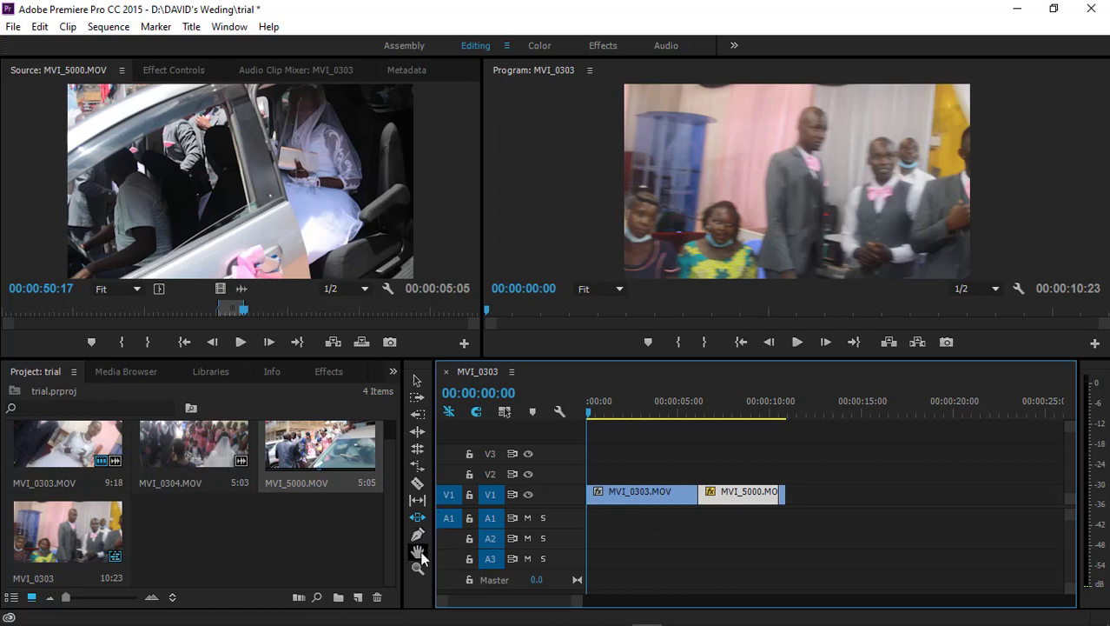
- Set the Program monitor zoom level to 100%
{"action": "left_click", "coordinate": [781, 189]}
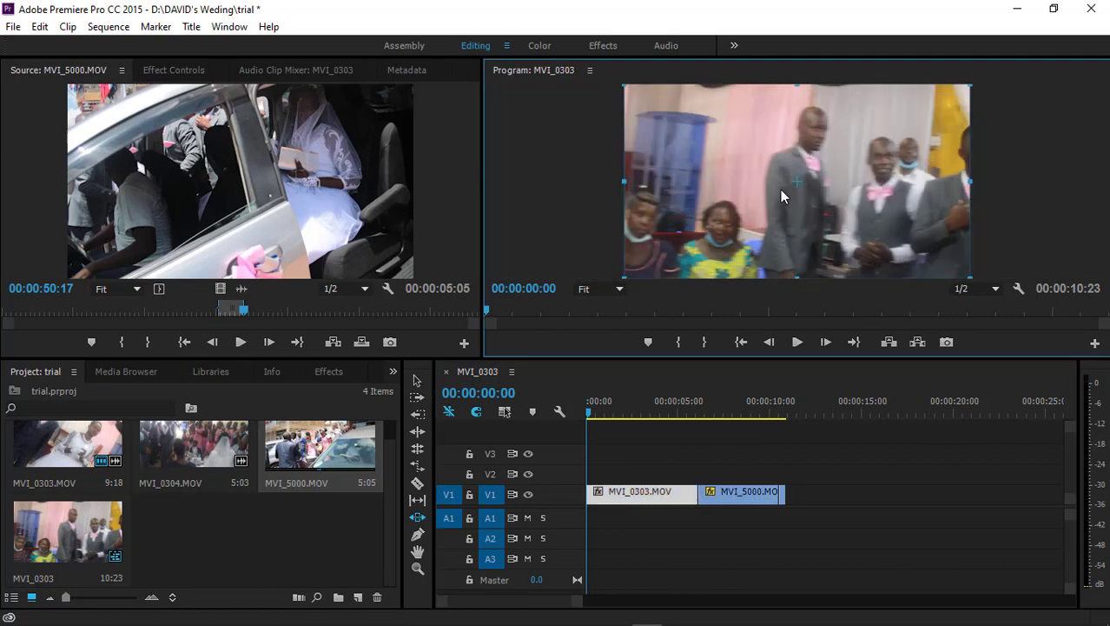
{"action": "left_click", "coordinate": [616, 289]}
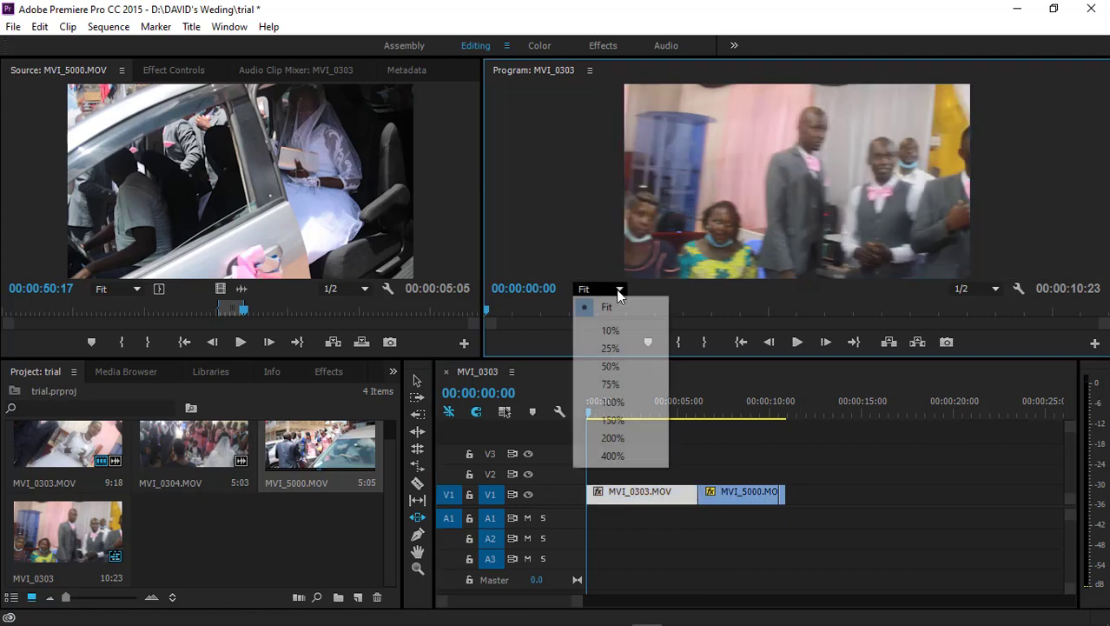
{"action": "left_click", "coordinate": [620, 402]}
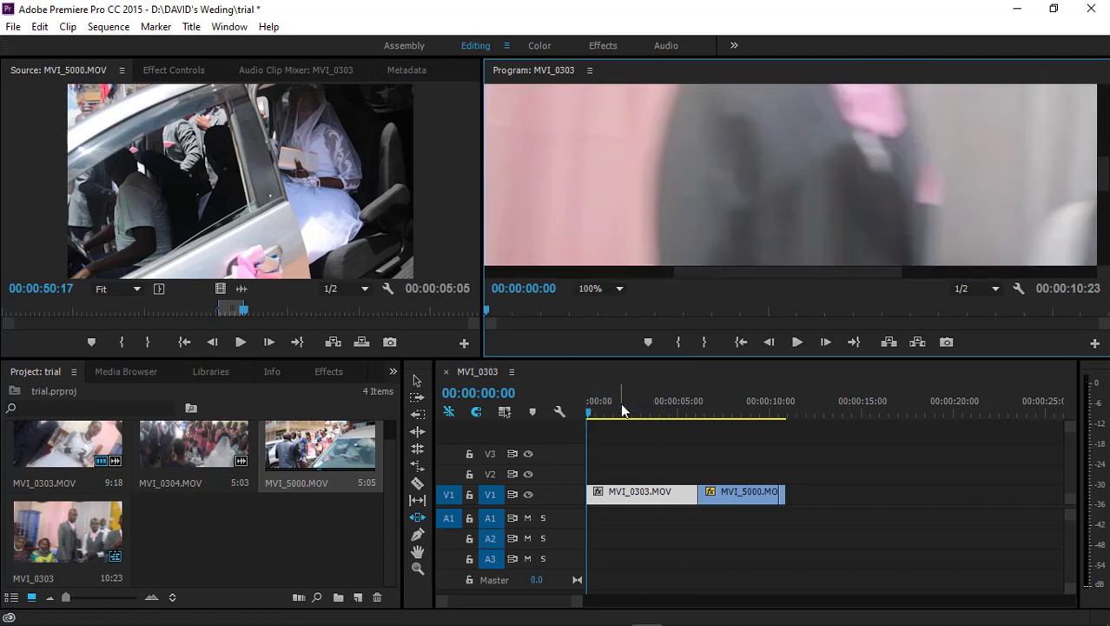
- Pan the 100% program image with the Hand tool across the man's face and pink bow tie
{"action": "left_click", "coordinate": [418, 551]}
{"action": "left_click_drag", "start_coordinate": [652, 159], "coordinate": [776, 192]}
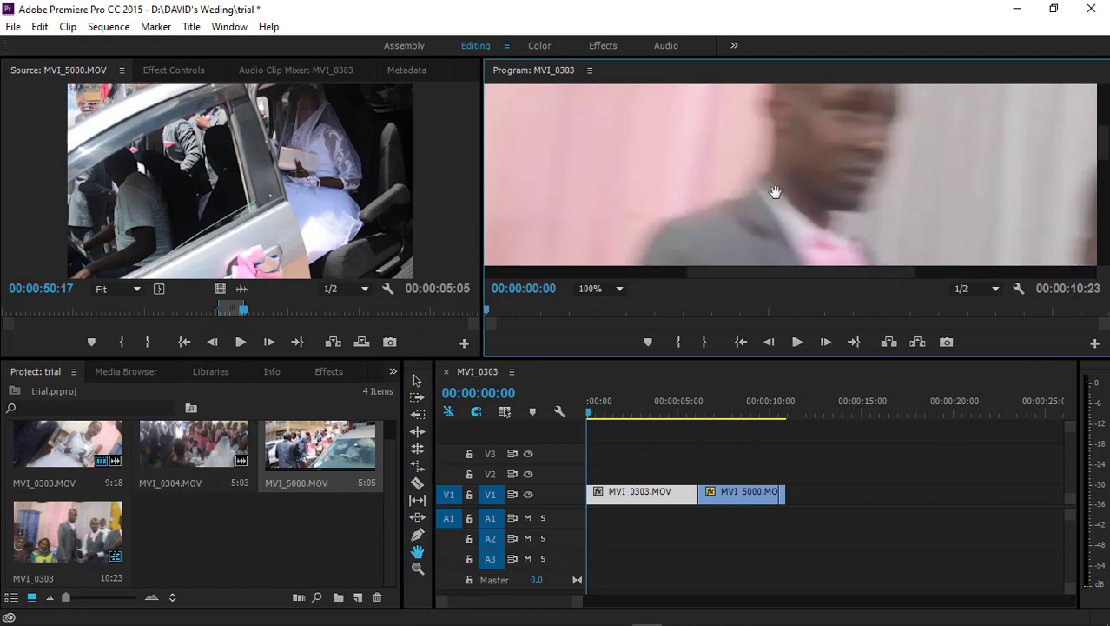
{"action": "left_click_drag", "start_coordinate": [882, 127], "coordinate": [795, 153]}
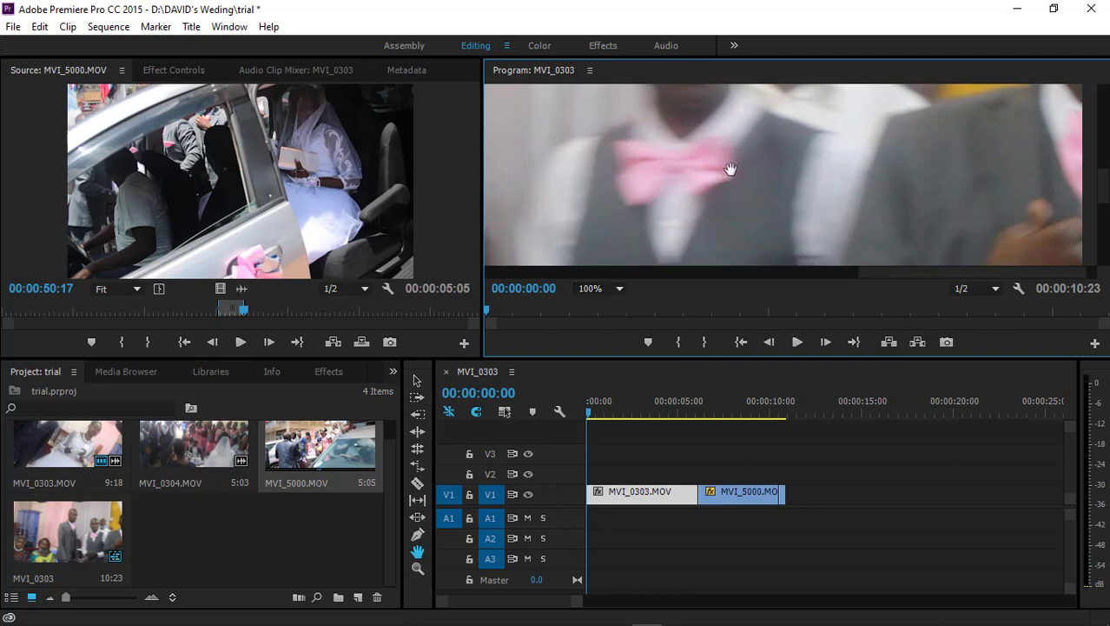
{"action": "left_click_drag", "start_coordinate": [848, 210], "coordinate": [798, 110]}
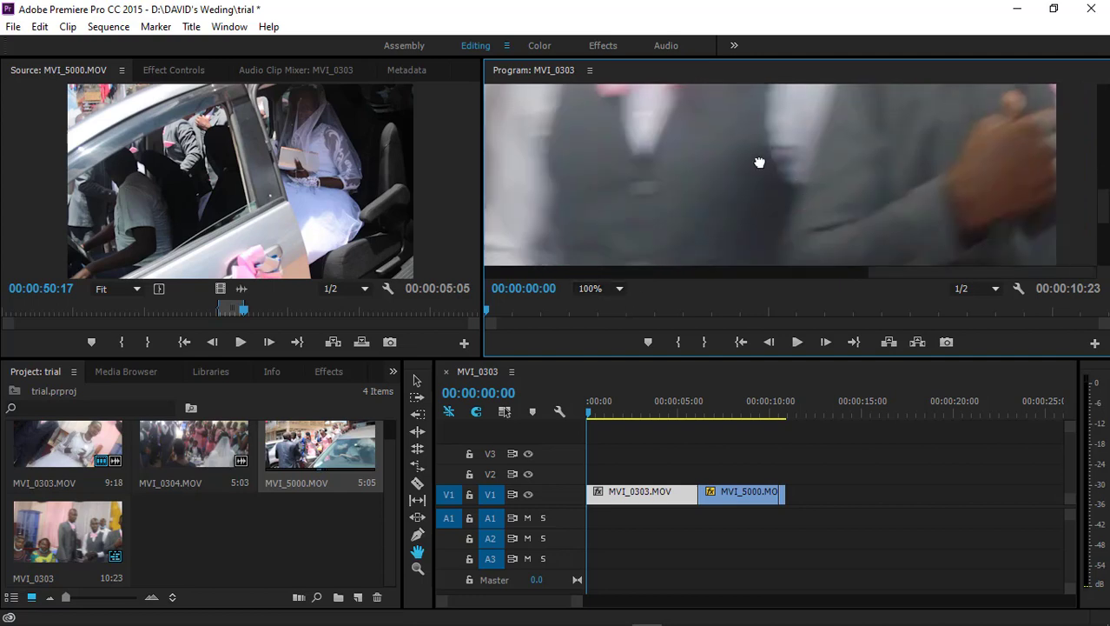
{"action": "left_click_drag", "start_coordinate": [761, 161], "coordinate": [735, 117]}
{"action": "left_click_drag", "start_coordinate": [969, 188], "coordinate": [843, 189]}
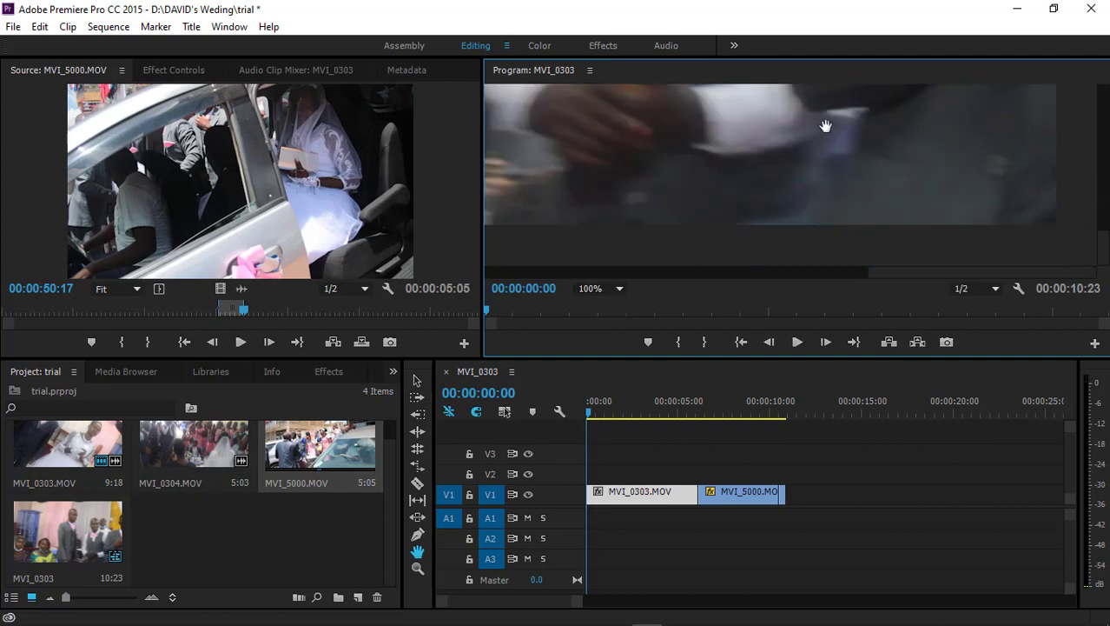
{"action": "left_click_drag", "start_coordinate": [826, 124], "coordinate": [814, 228]}
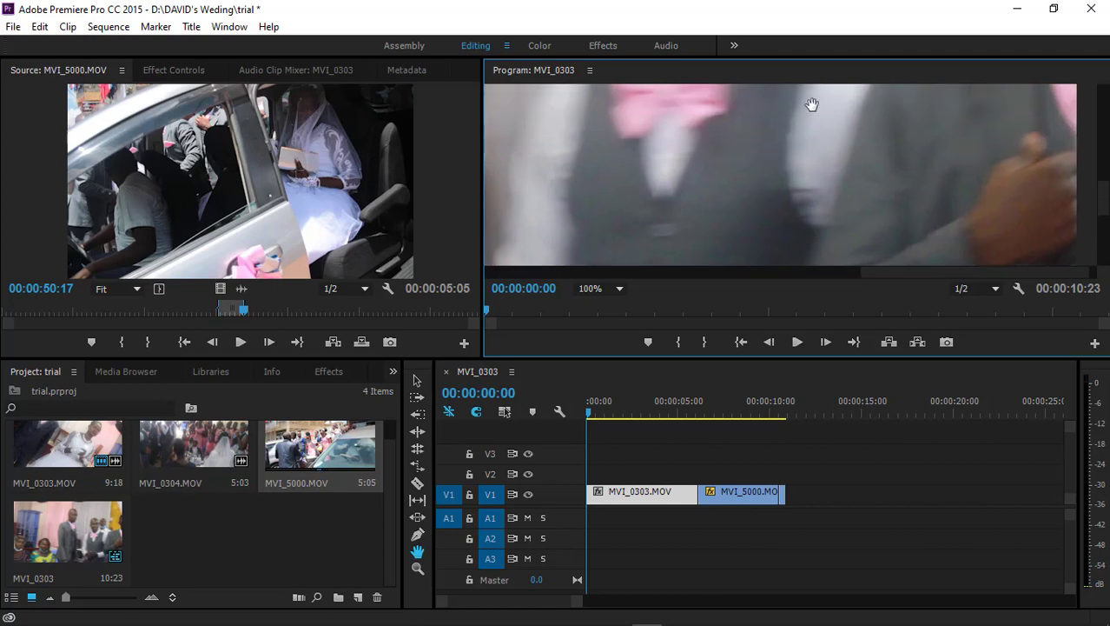
{"action": "left_click_drag", "start_coordinate": [811, 104], "coordinate": [823, 205]}
{"action": "left_click_drag", "start_coordinate": [796, 132], "coordinate": [801, 198]}
{"action": "left_click_drag", "start_coordinate": [625, 128], "coordinate": [918, 173]}
{"action": "left_click_drag", "start_coordinate": [833, 171], "coordinate": [643, 199]}
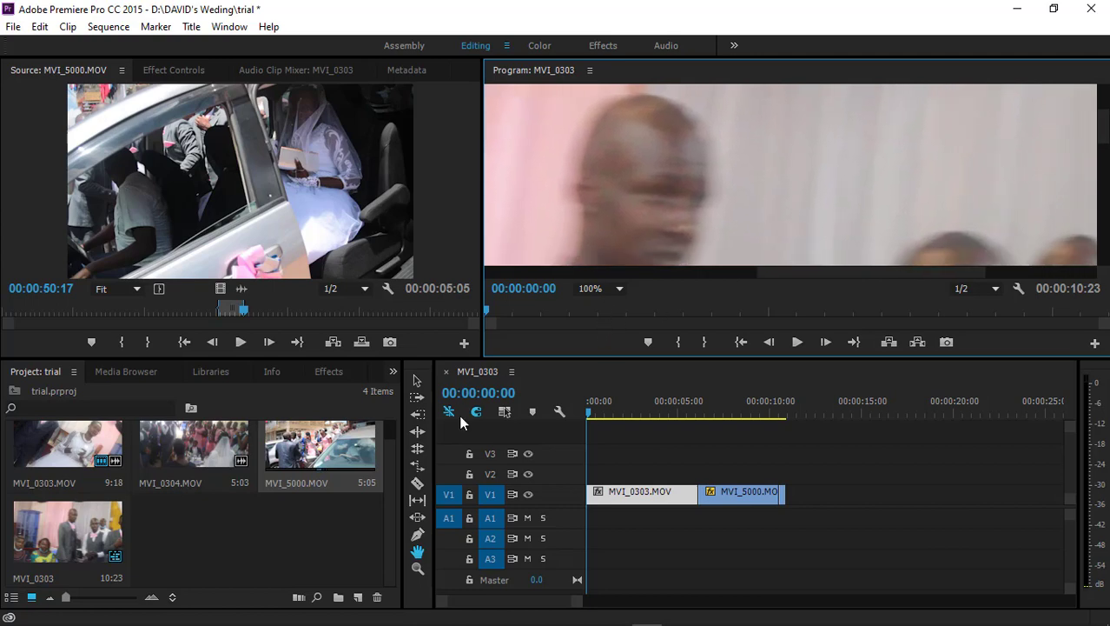
- Pan the program image once more, then set the Program monitor zoom back to Fit
{"action": "left_click", "coordinate": [652, 477]}
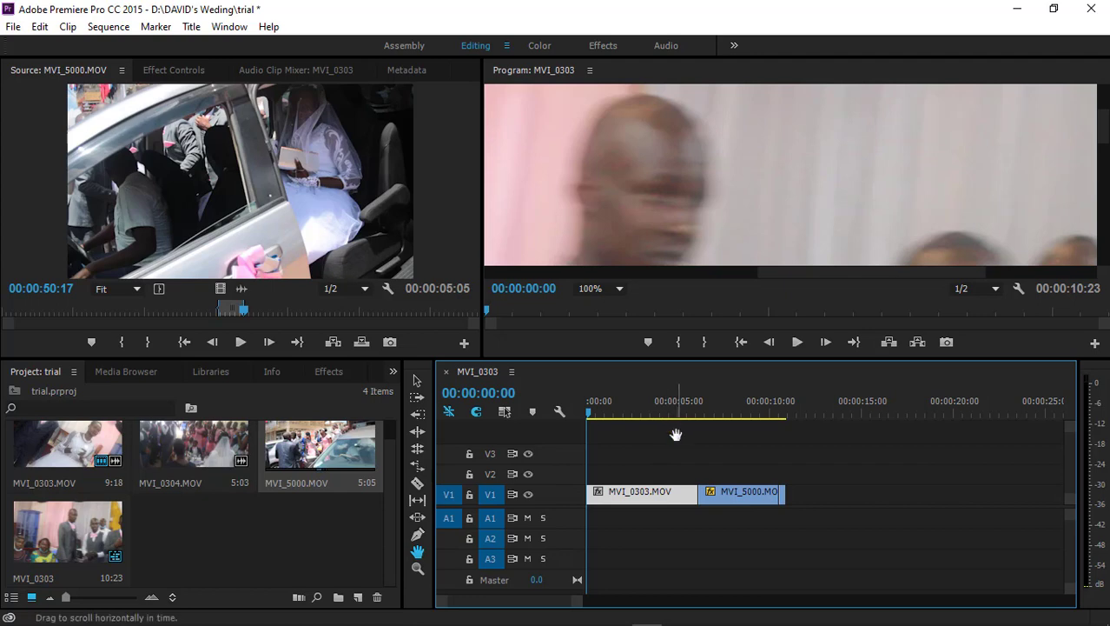
{"action": "left_click", "coordinate": [765, 155]}
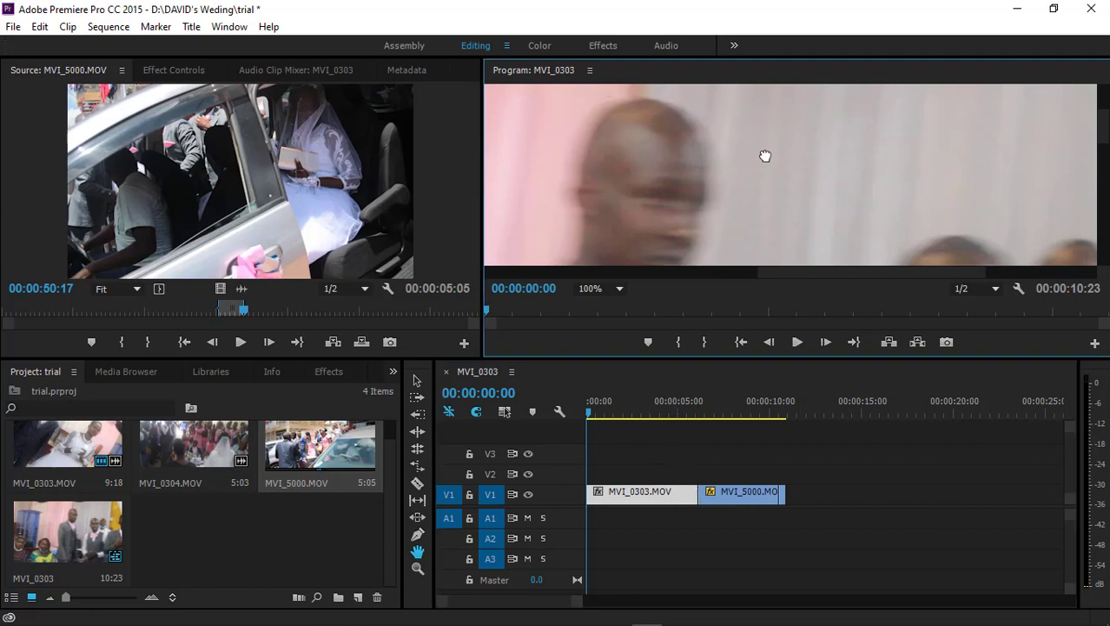
{"action": "left_click_drag", "start_coordinate": [764, 155], "coordinate": [719, 131]}
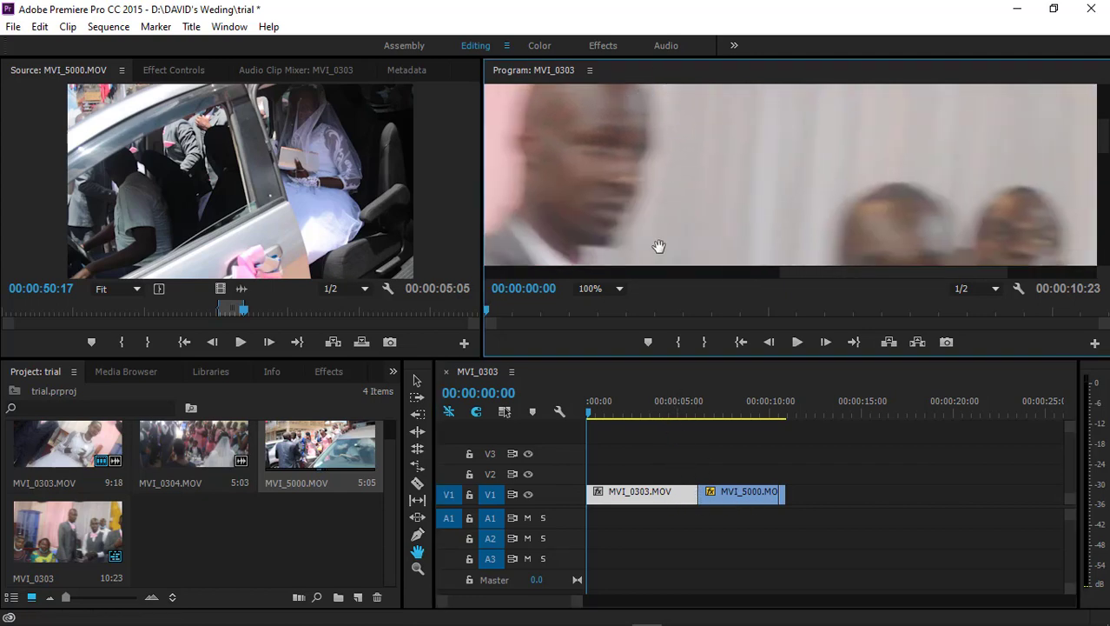
{"action": "left_click", "coordinate": [615, 288]}
{"action": "left_click", "coordinate": [605, 308]}
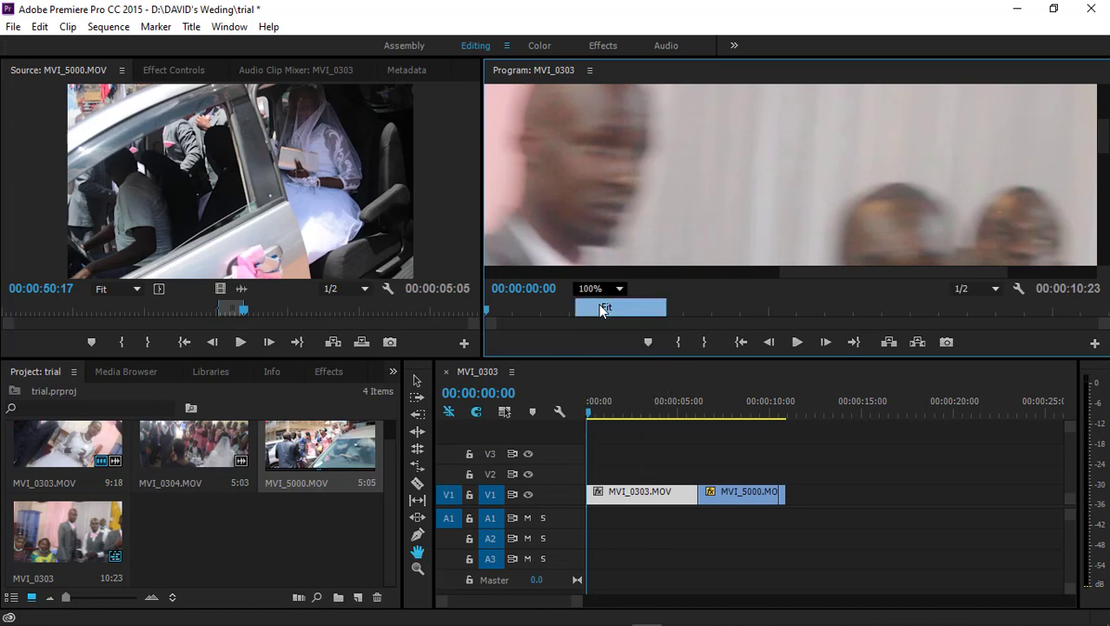
- Zoom the timeline in two levels on MVI_0303 with the Zoom tool
{"action": "left_click", "coordinate": [418, 567]}
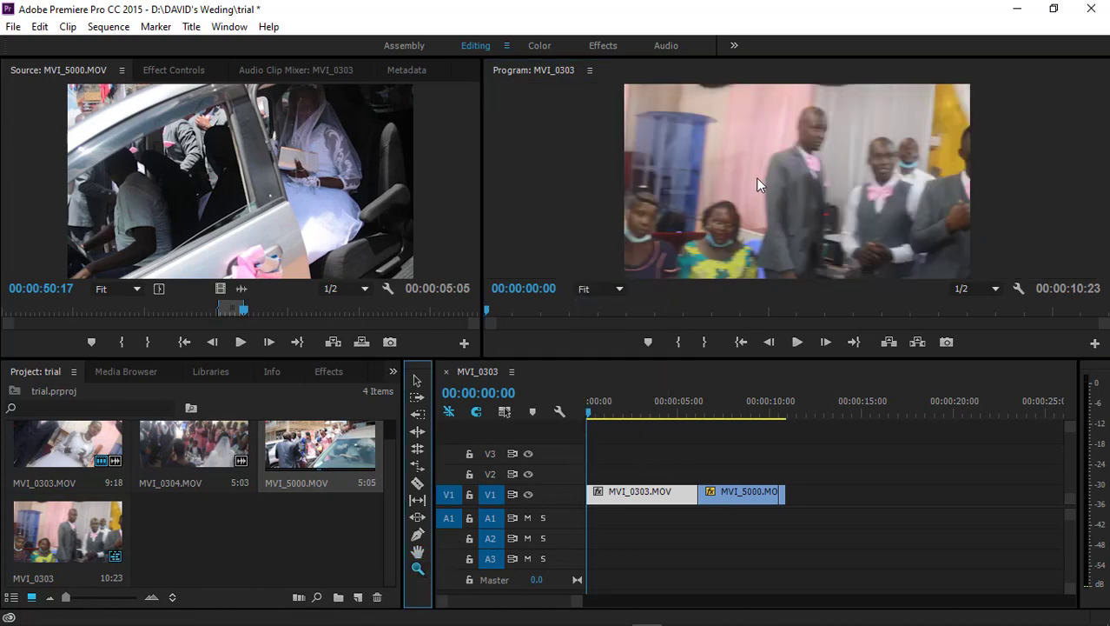
{"action": "left_click", "coordinate": [637, 493]}
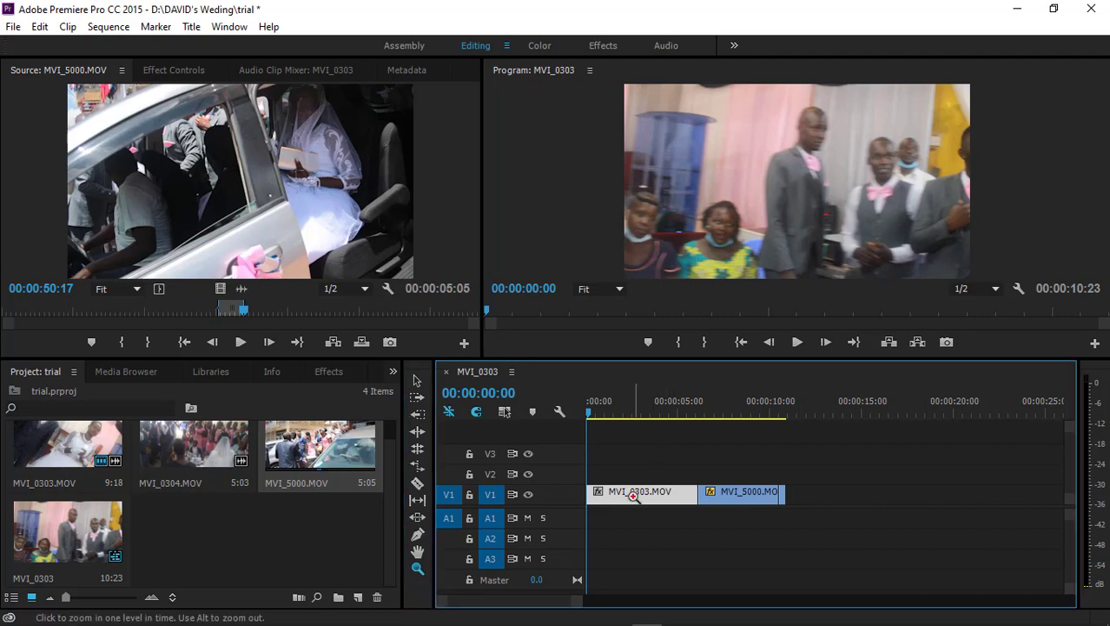
{"action": "left_click", "coordinate": [633, 495]}
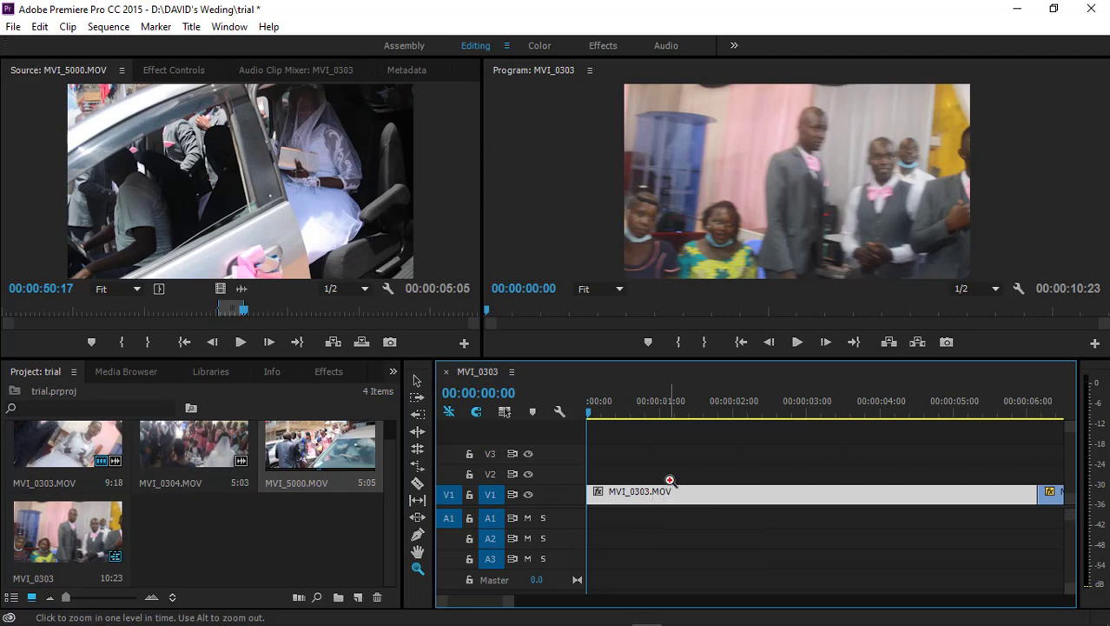
- Alt-click repeatedly to zoom the timeline out step by step to about 15 seconds
{"action": "key", "text": "alt"}
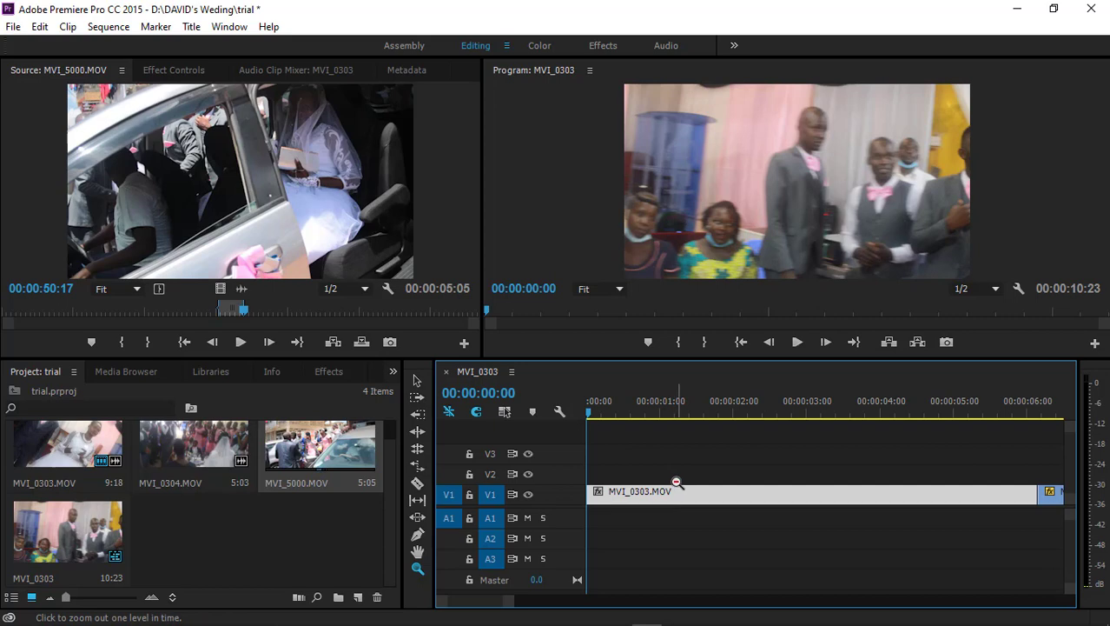
{"action": "left_click", "coordinate": [676, 482], "text": "alt"}
{"action": "left_click", "coordinate": [676, 482], "text": "alt"}
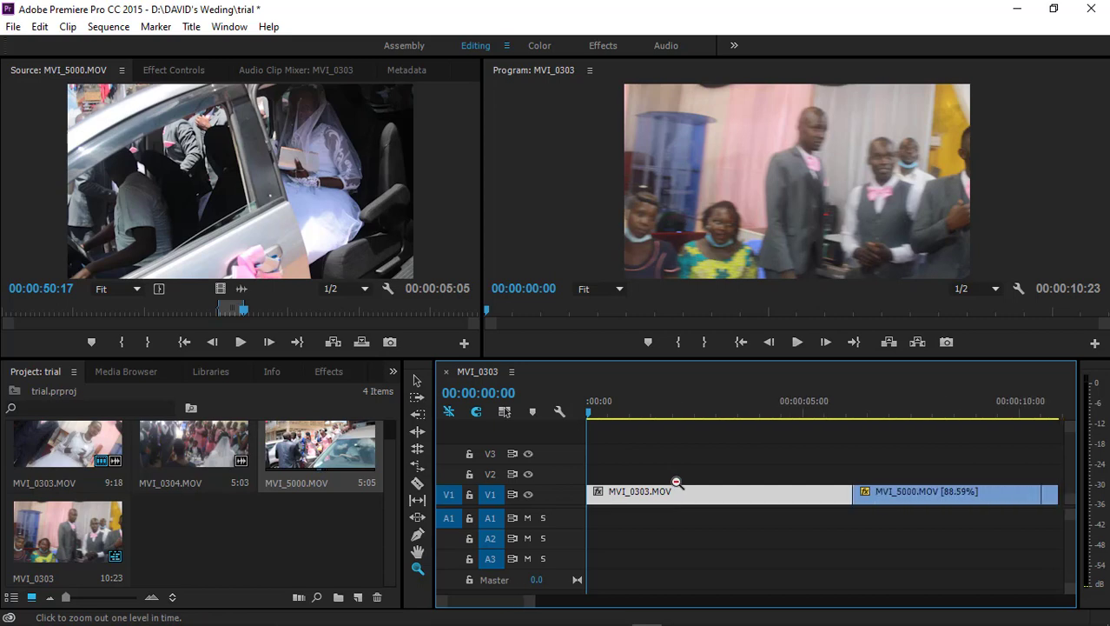
{"action": "left_click", "coordinate": [676, 481], "text": "alt"}
{"action": "left_click", "coordinate": [676, 479], "text": "alt"}
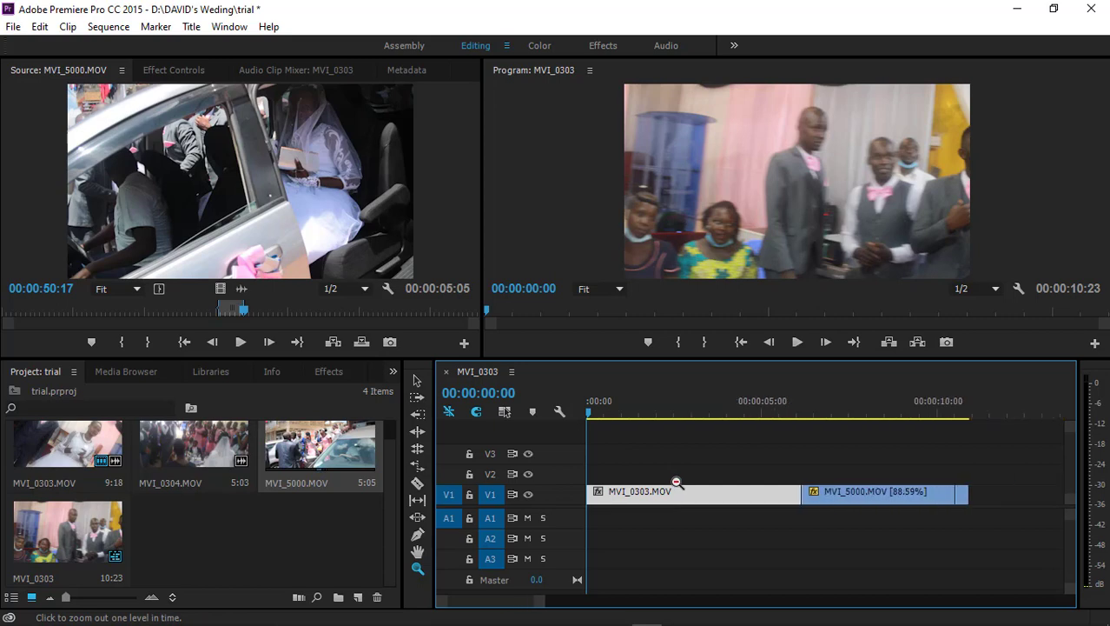
{"action": "left_click", "coordinate": [678, 477], "text": "alt"}
{"action": "left_click", "coordinate": [678, 477], "text": "alt"}
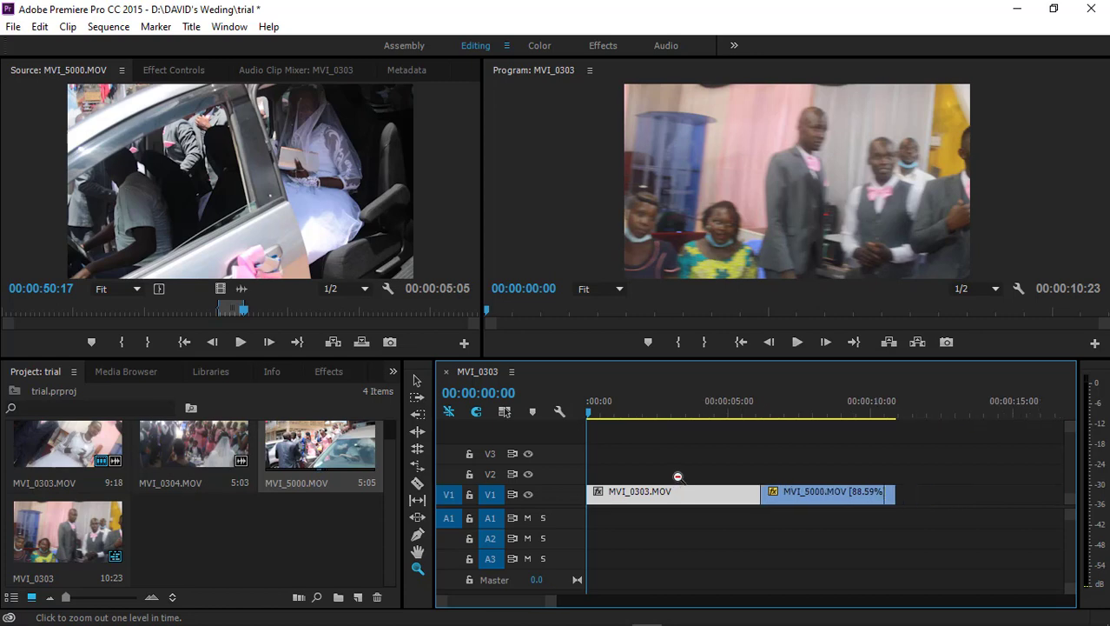
{"action": "left_click", "coordinate": [677, 477], "text": "alt"}
{"action": "left_click", "coordinate": [677, 477], "text": "alt"}
{"action": "left_click", "coordinate": [677, 477], "text": "alt"}
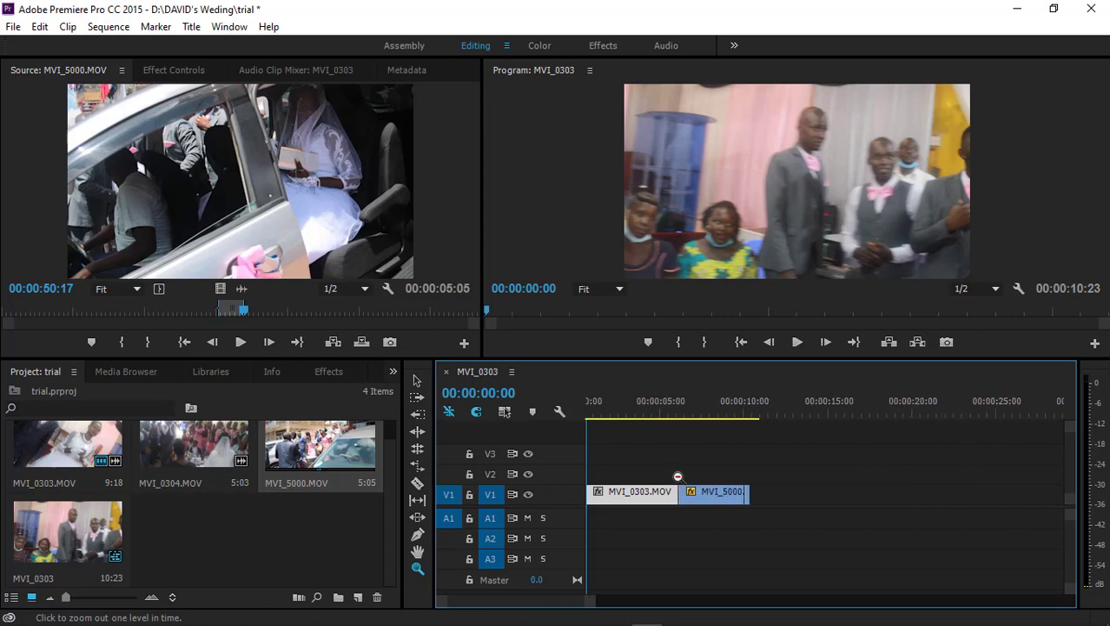
{"action": "left_click", "coordinate": [678, 477]}
{"action": "left_click", "coordinate": [678, 477], "text": "alt"}
{"action": "left_click", "coordinate": [678, 477], "text": "alt"}
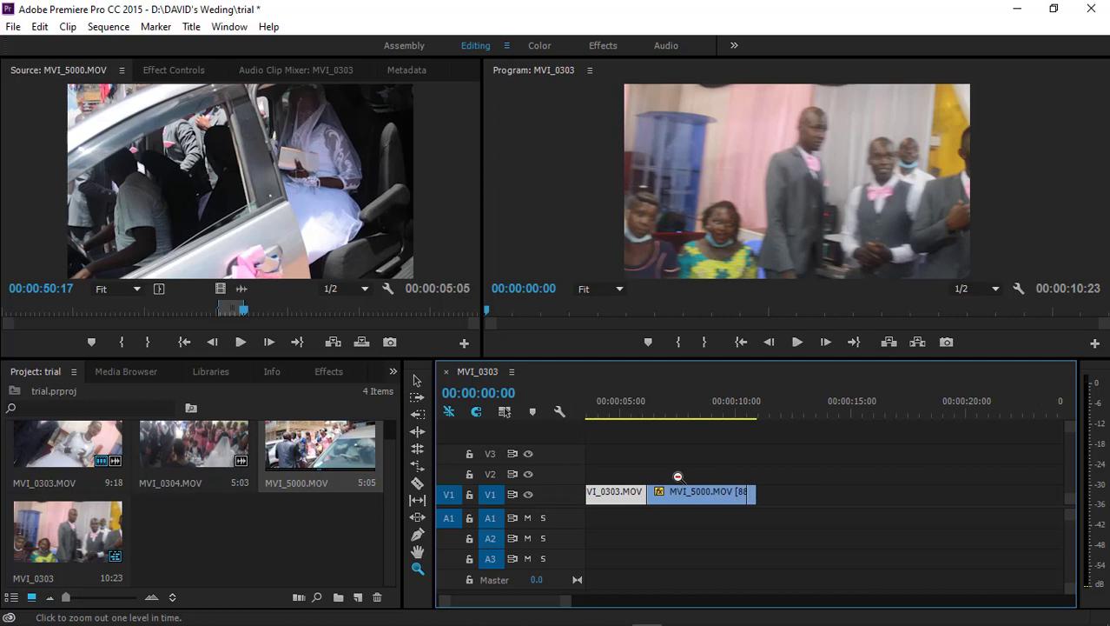
- Zoom in closer on MVI_5000 and scroll the ruler to a few seconds around 00:00:12:00
{"action": "left_click", "coordinate": [678, 477]}
{"action": "left_click", "coordinate": [678, 477]}
{"action": "left_click", "coordinate": [677, 477]}
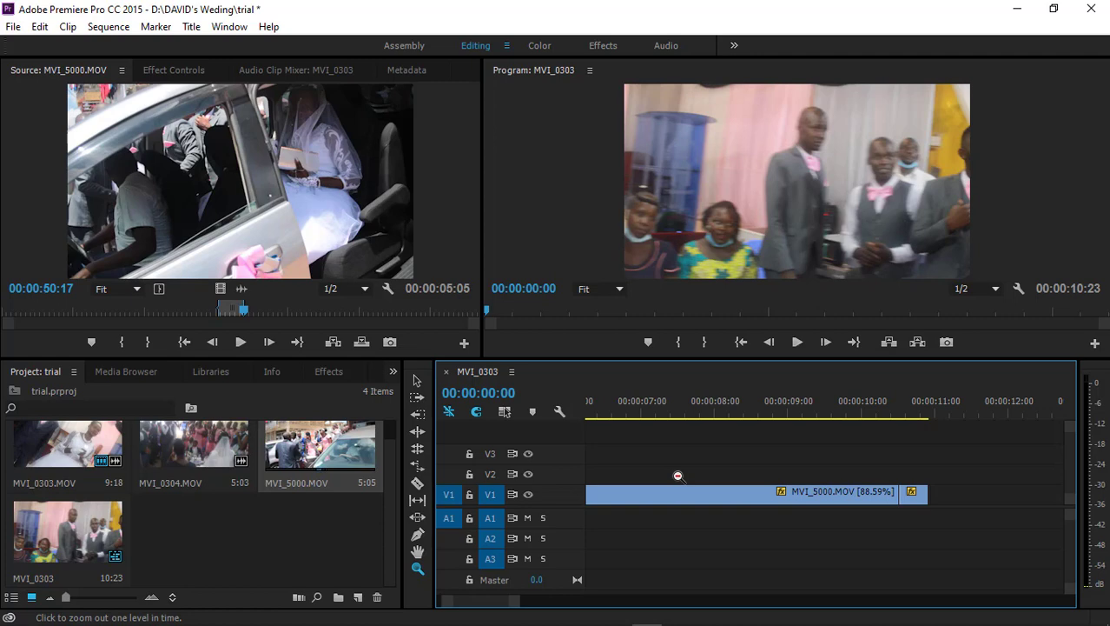
{"action": "left_click", "coordinate": [677, 476]}
{"action": "left_click", "coordinate": [678, 476]}
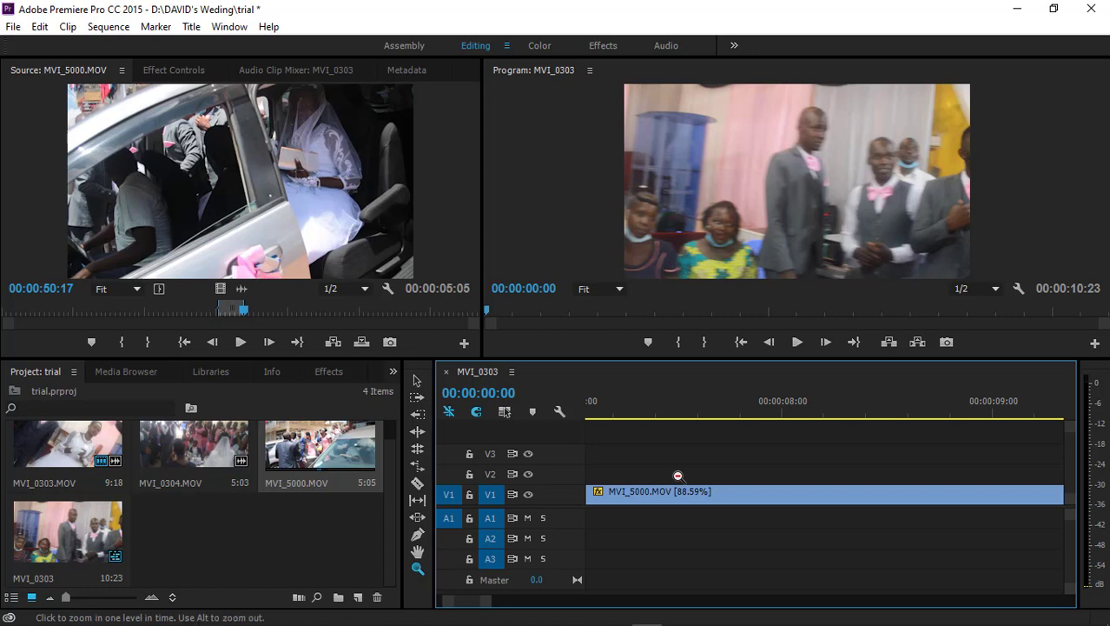
{"action": "scroll", "coordinate": [678, 476], "scroll_direction": "down", "scroll_amount": 3}
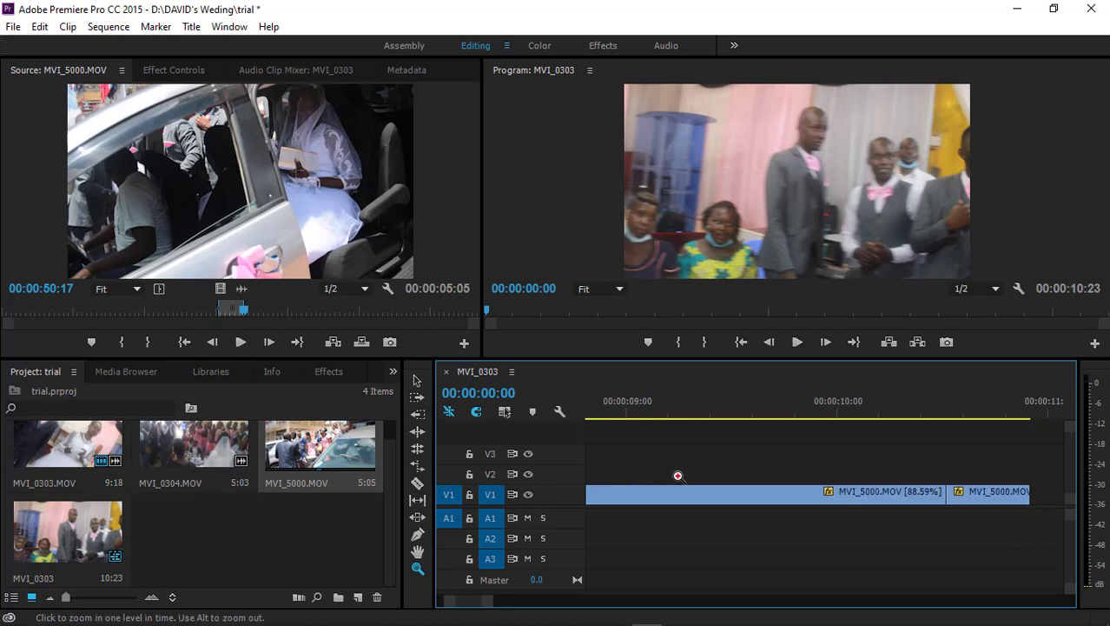
{"action": "scroll", "coordinate": [677, 476], "scroll_direction": "down", "scroll_amount": 5}
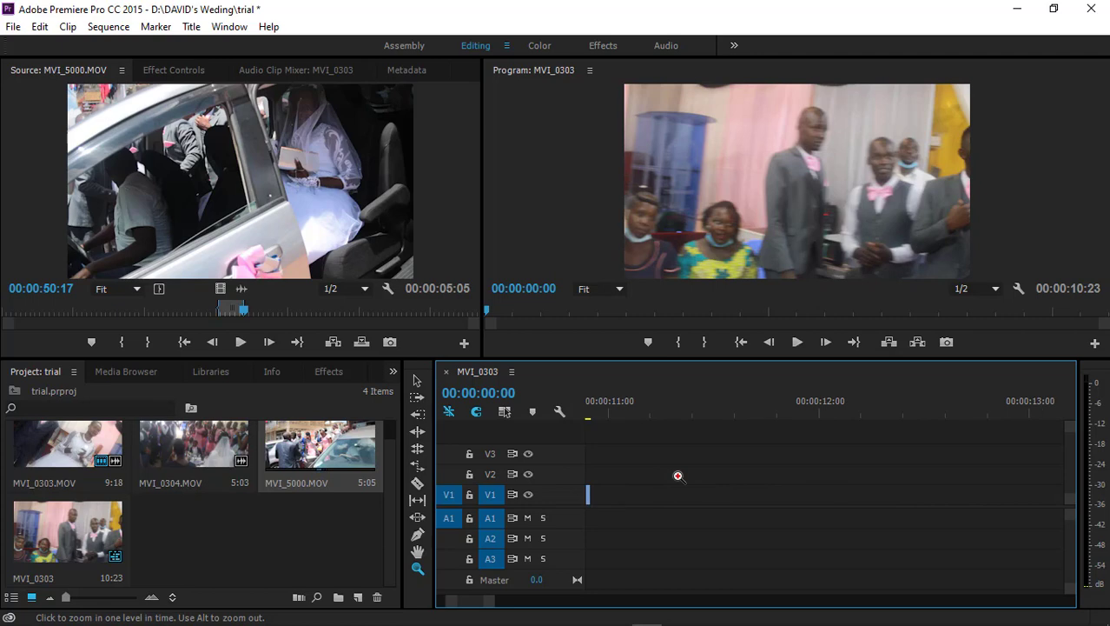
{"action": "scroll", "coordinate": [678, 476], "scroll_direction": "up", "scroll_amount": 3}
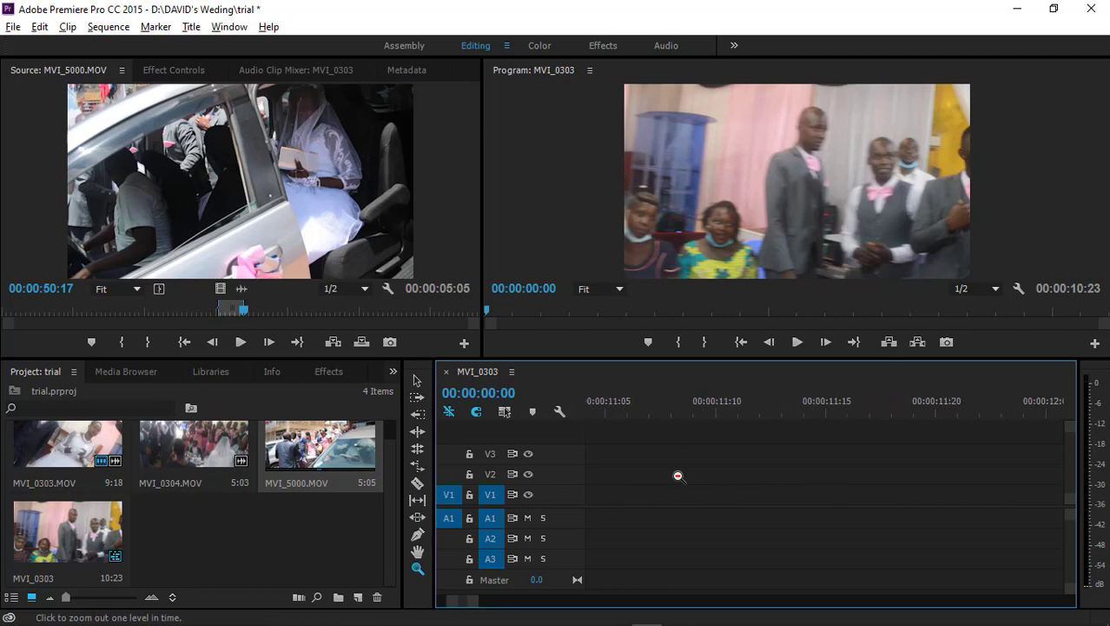
{"action": "scroll", "coordinate": [677, 476], "scroll_direction": "up", "scroll_amount": 1}
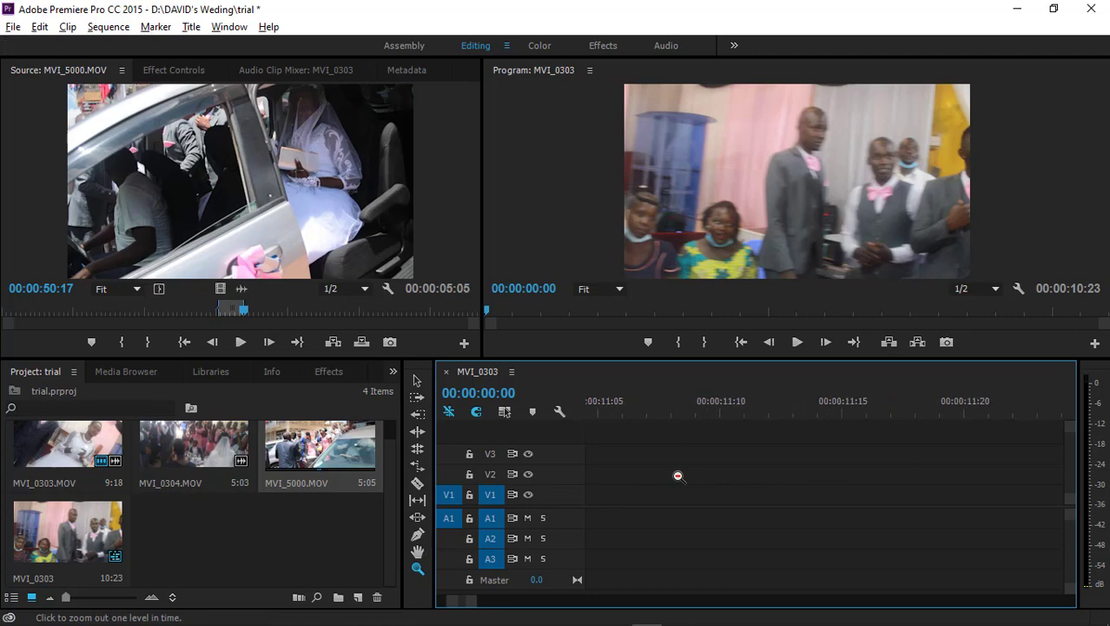
{"action": "scroll", "coordinate": [677, 476], "scroll_direction": "down", "scroll_amount": 1}
{"action": "scroll", "coordinate": [600, 556], "scroll_direction": "down", "scroll_amount": 2}
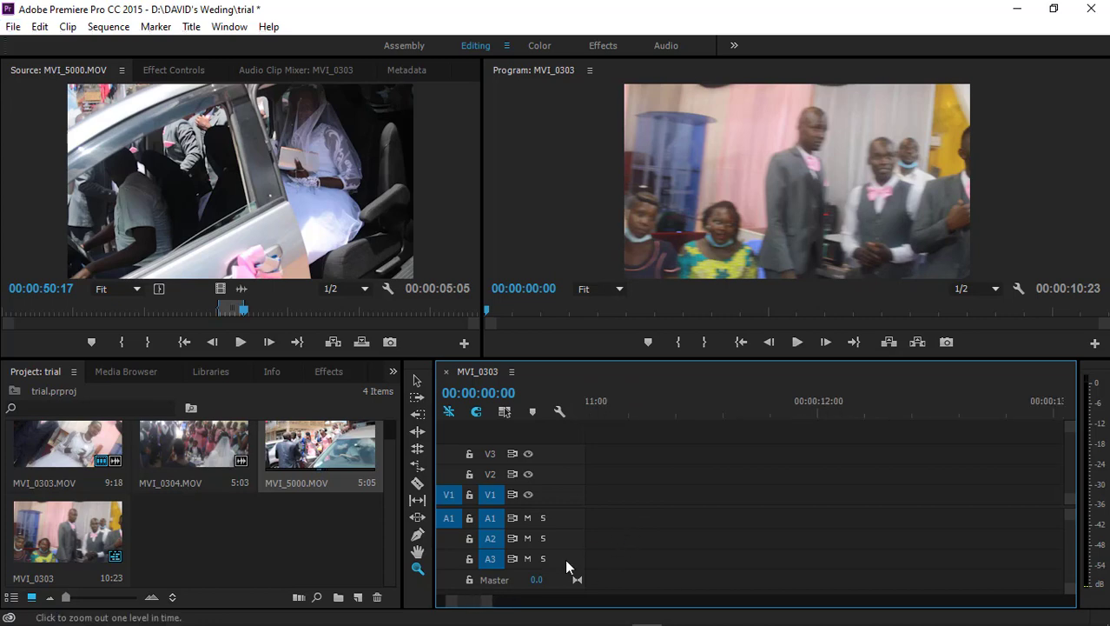
- Drag the zoom bar handle until MVI_0303 and MVI_5000 both show, then save with Ctrl+S
{"action": "left_click_drag", "start_coordinate": [490, 601], "coordinate": [704, 613]}
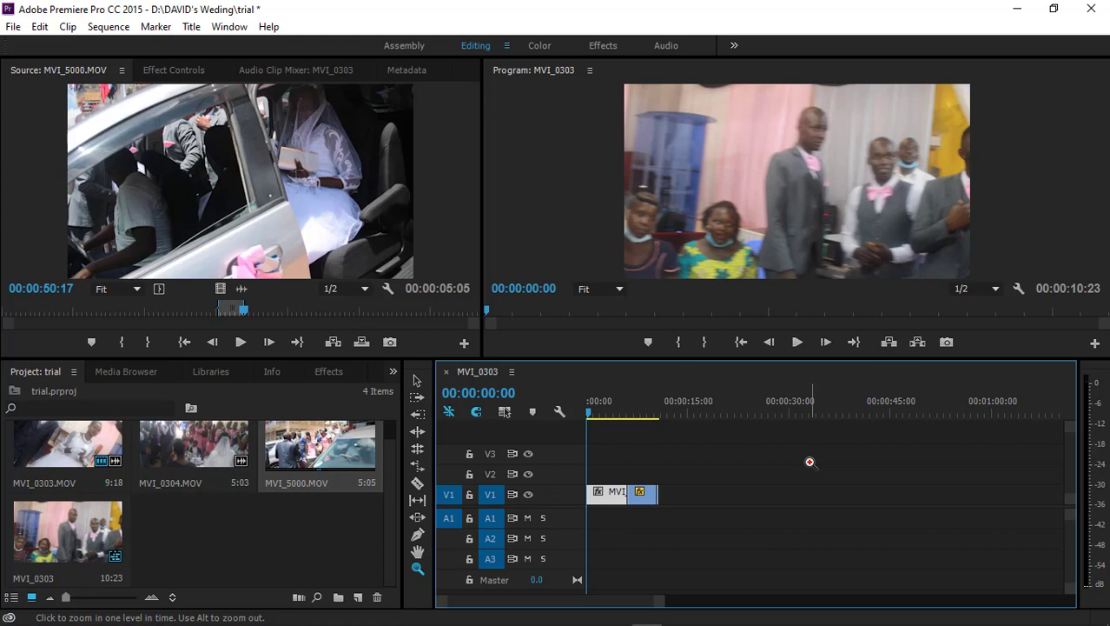
{"action": "key", "text": "ctrl+s"}
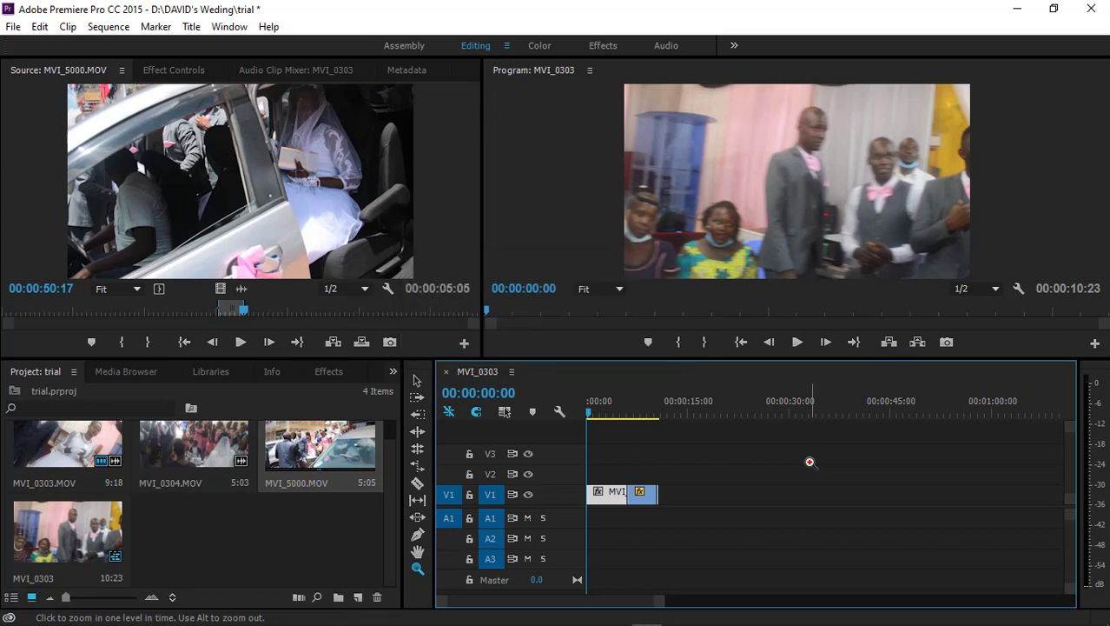